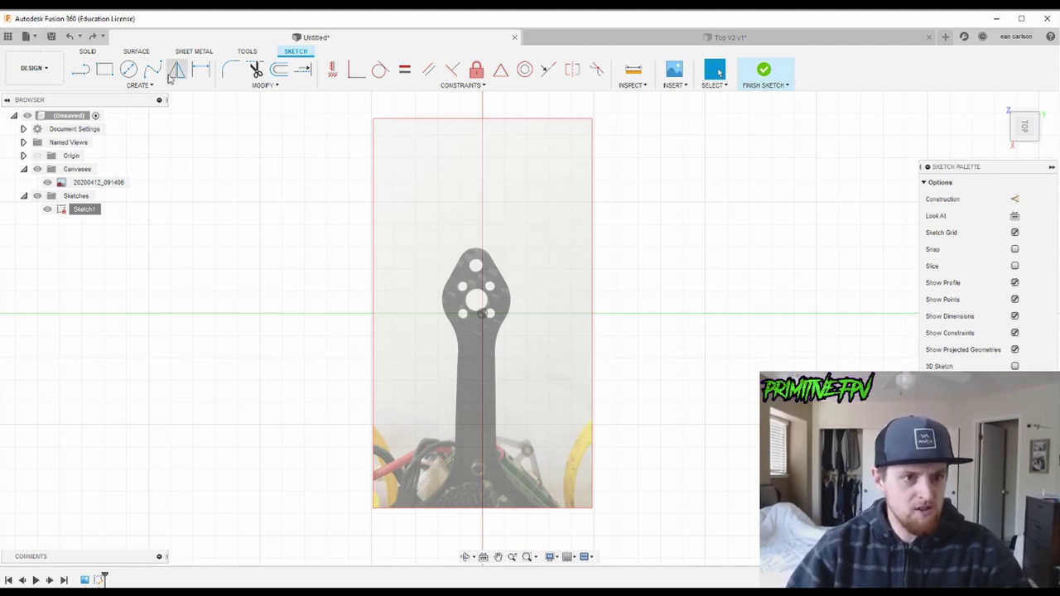
Step: Undo the existing sketch and canvas, and load 20200412_091406.jpg from the Downloads folder as a new canvas image
left_click(70, 36)
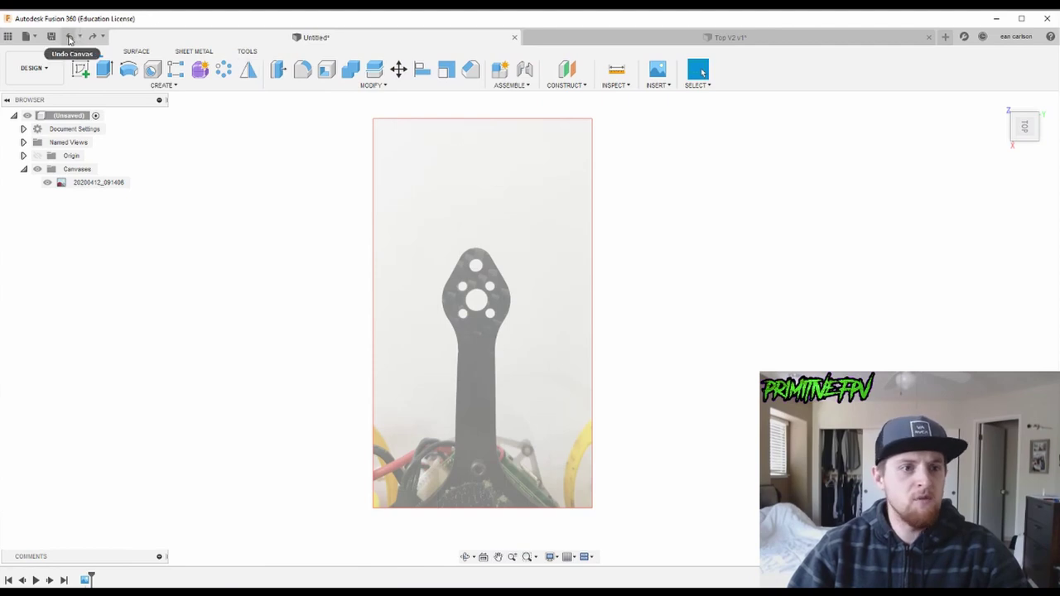
left_click(70, 37)
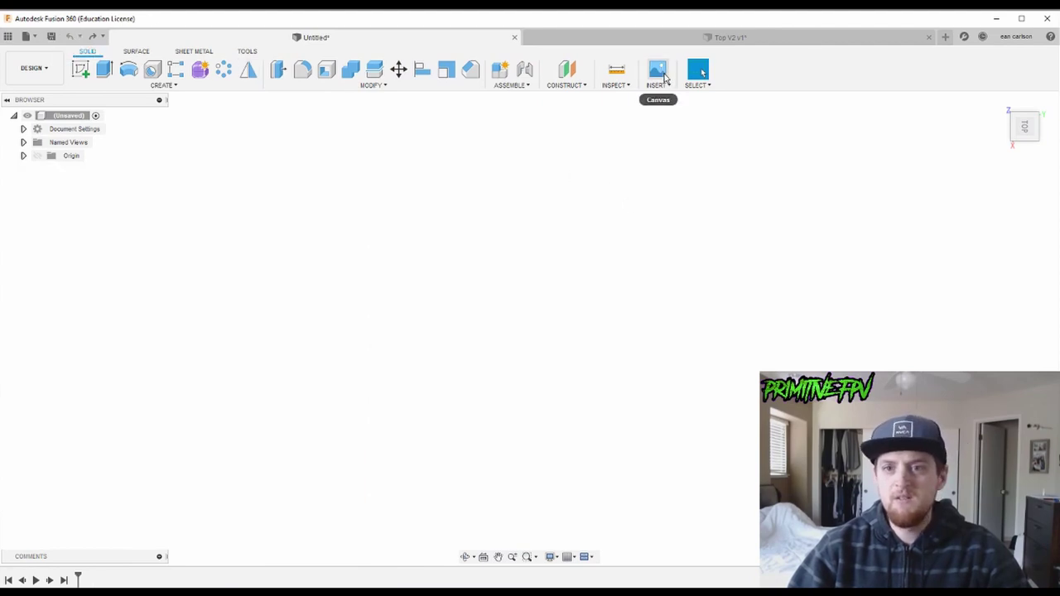
left_click(660, 72)
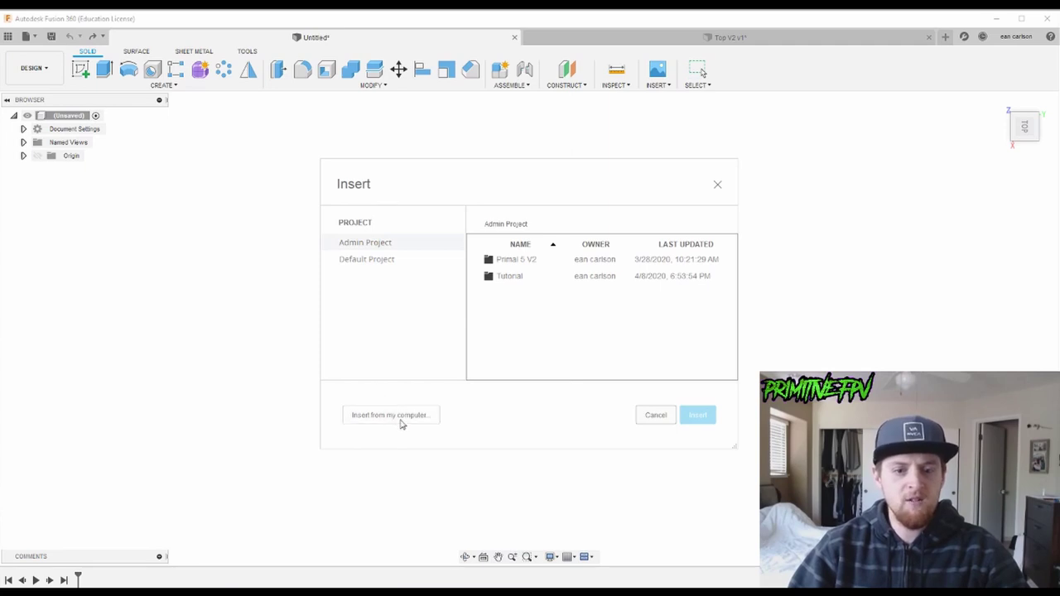
left_click(391, 416)
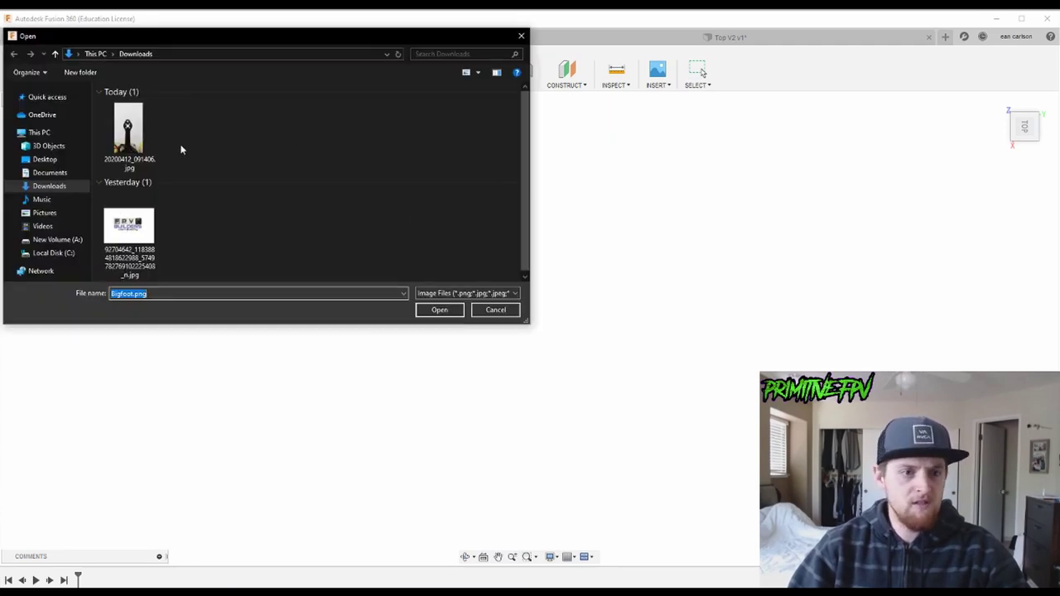
left_click(133, 132)
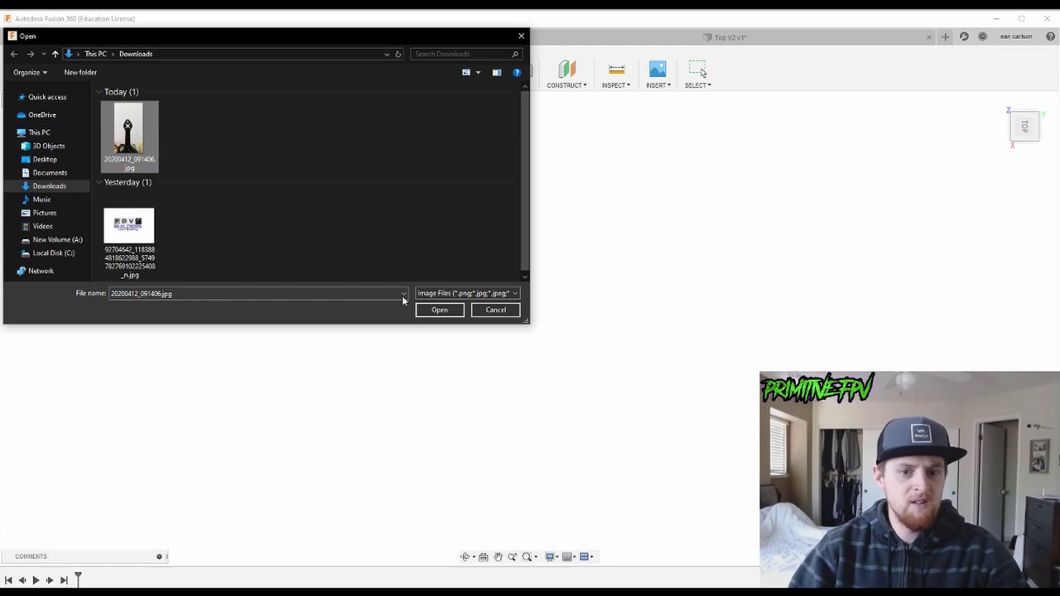
left_click(439, 310)
Step: Place the canvas on the horizontal XY origin plane, keeping its default position and 50 opacity
scroll(651, 312, "down", 4)
scroll(653, 358, "up", 2)
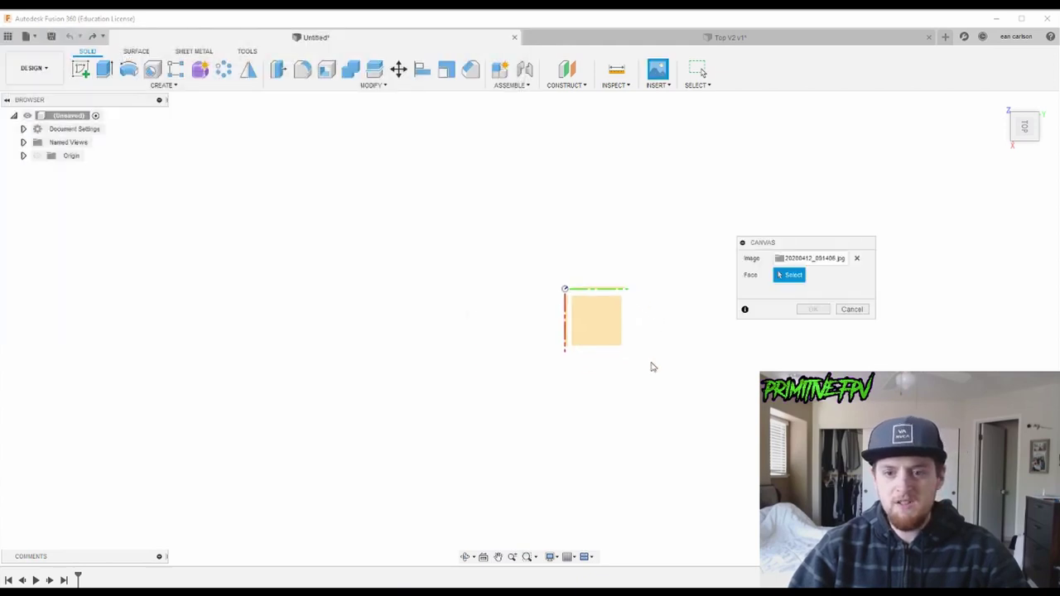
middle_click_drag(608, 337, 594, 281, "shift")
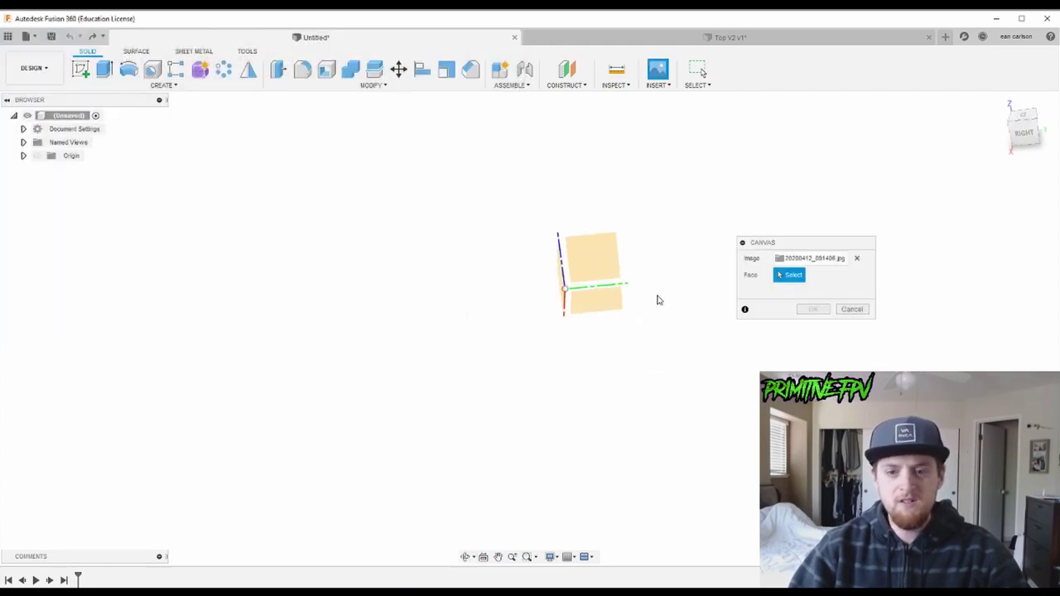
left_click(605, 304)
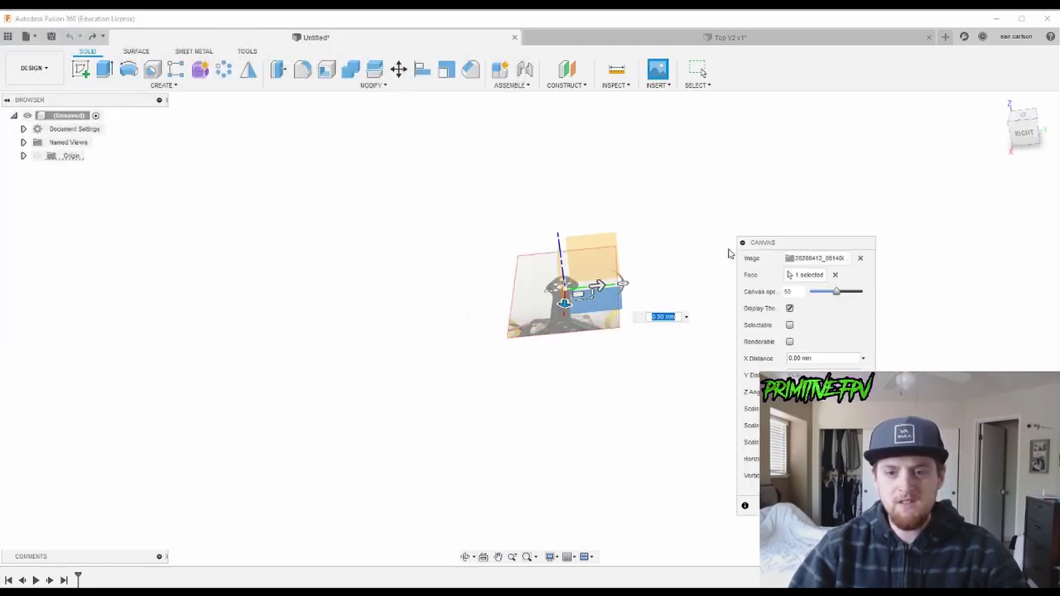
left_click(1024, 115)
scroll(620, 309, "up", 5)
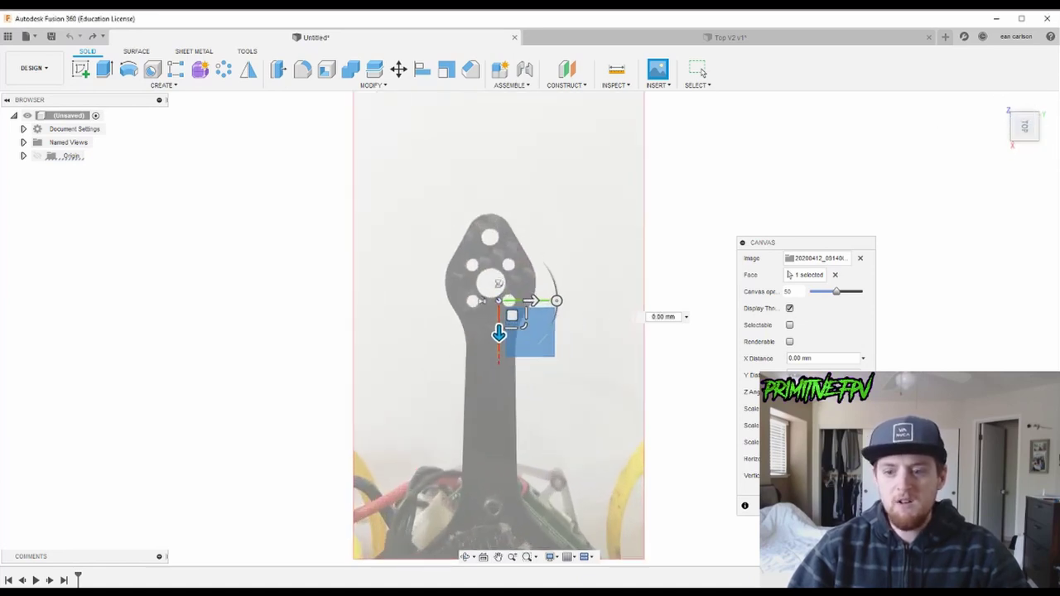
left_click(807, 505)
scroll(401, 412, "down", 3)
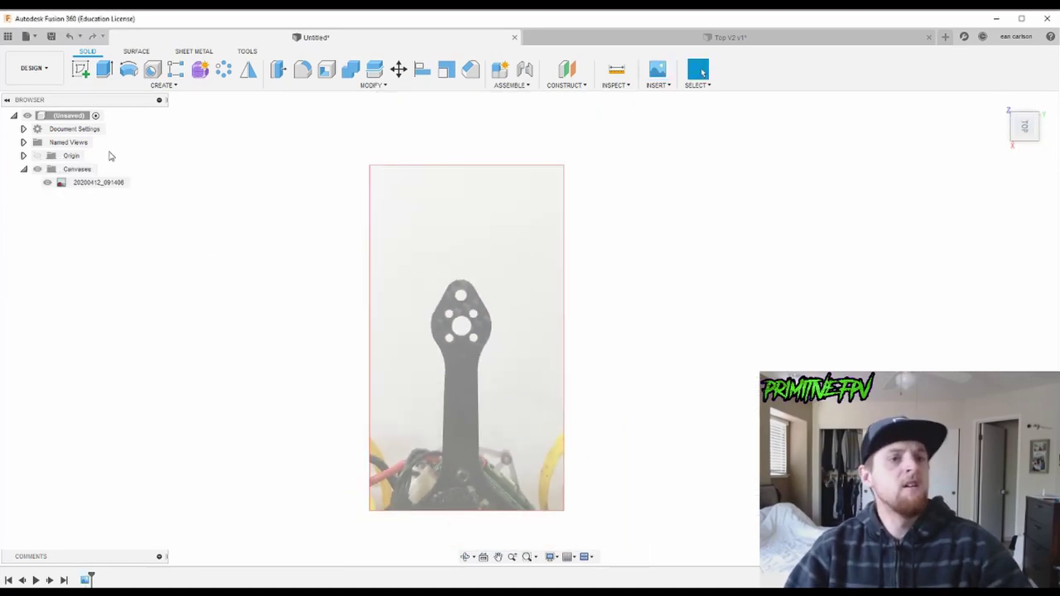
Step: Start a new sketch on the horizontal XY origin plane that carries the canvas
left_click(79, 72)
left_click(497, 369)
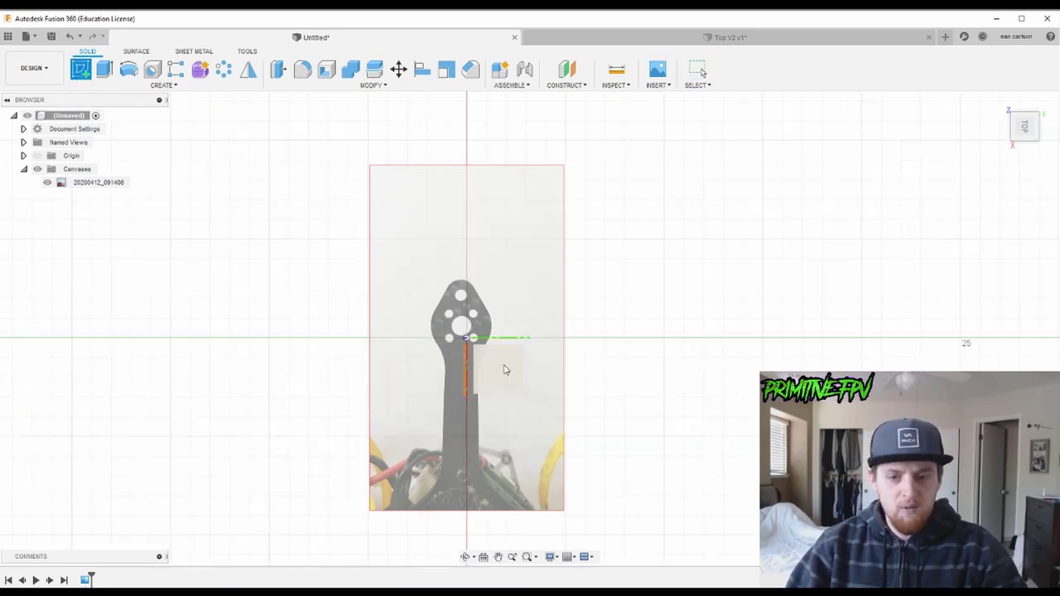
left_click(516, 378)
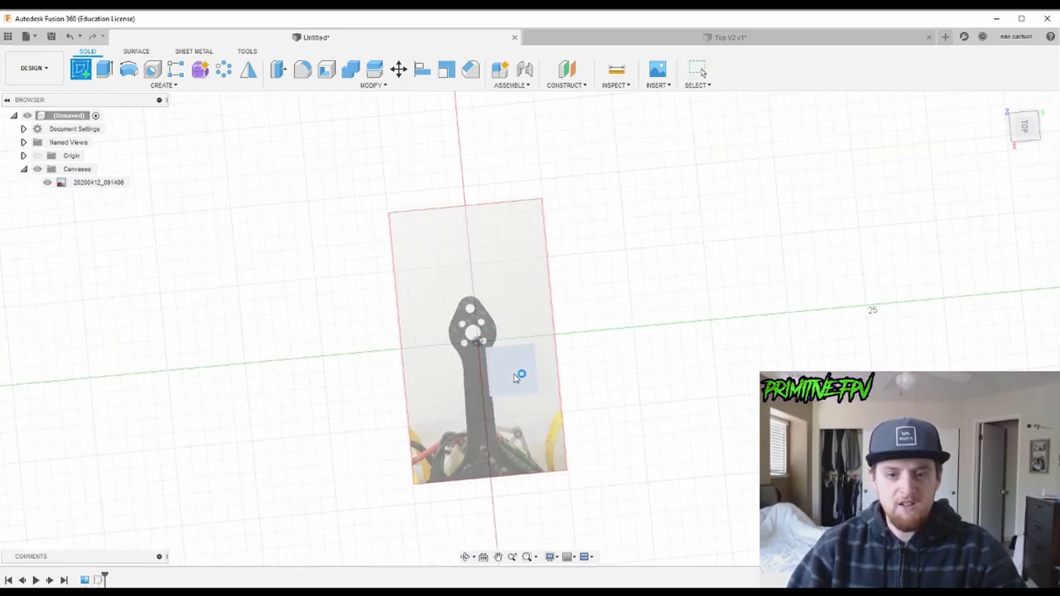
scroll(514, 358, "up", 5)
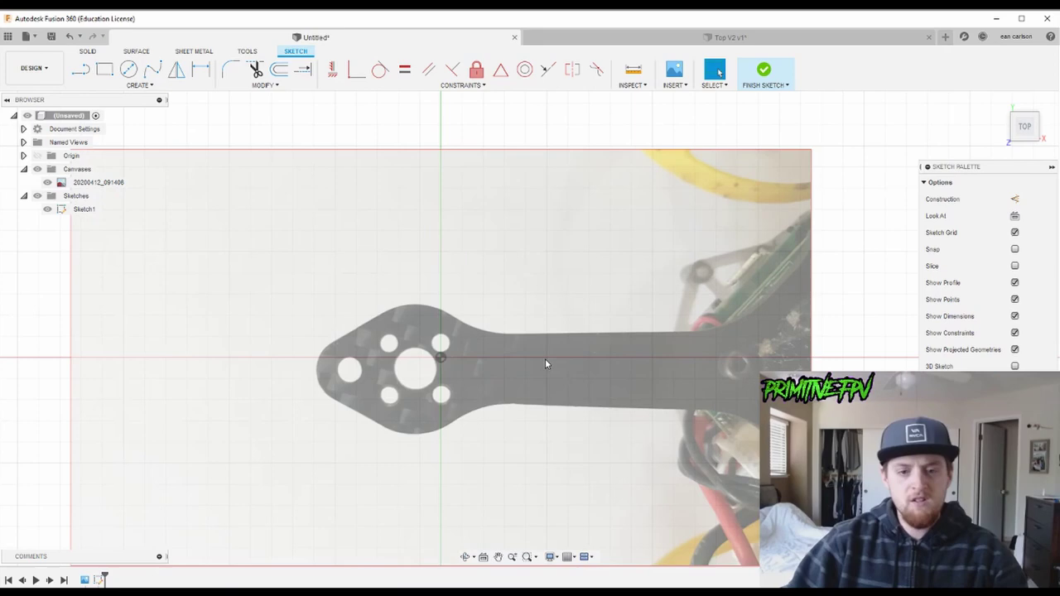
middle_click_drag(515, 359, 584, 334)
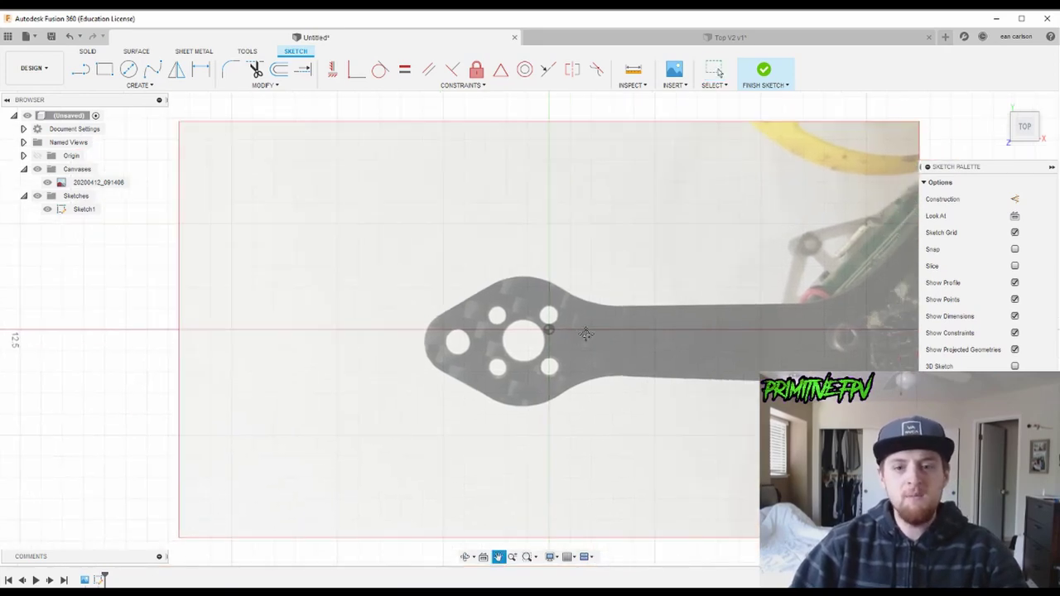
scroll(549, 332, "up", 3)
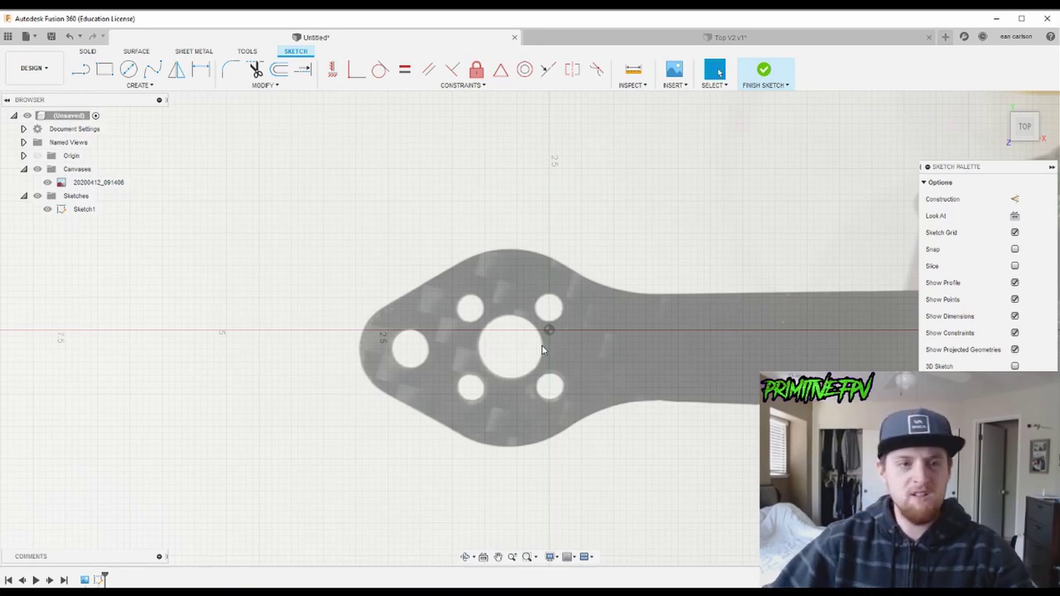
Step: Sketch a 5 mm diameter reference circle in the blank area of the photo beside the motor mount
left_click(128, 72)
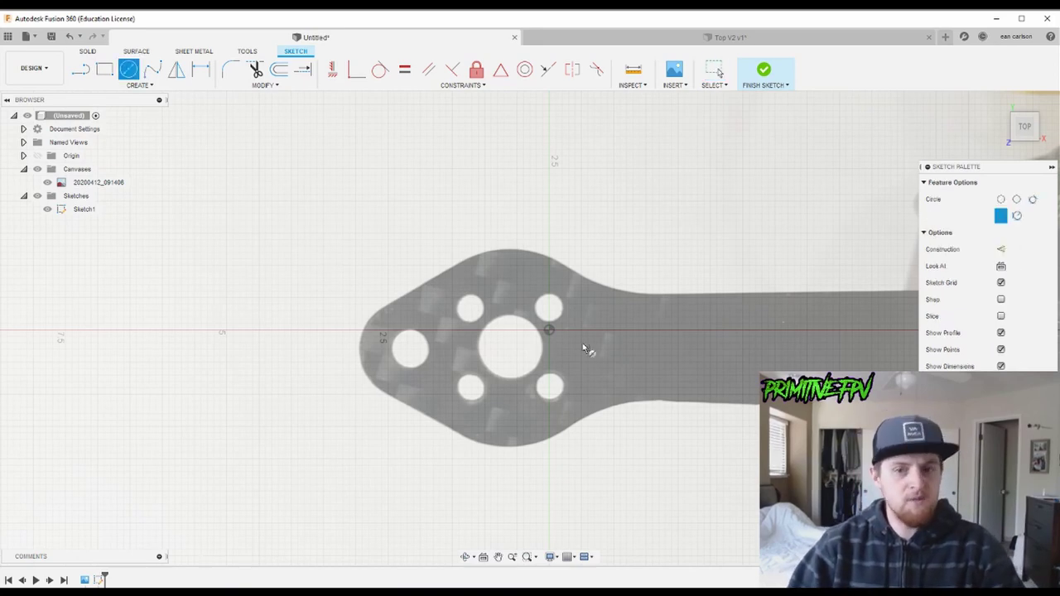
scroll(556, 294, "down", 3)
left_click(507, 194)
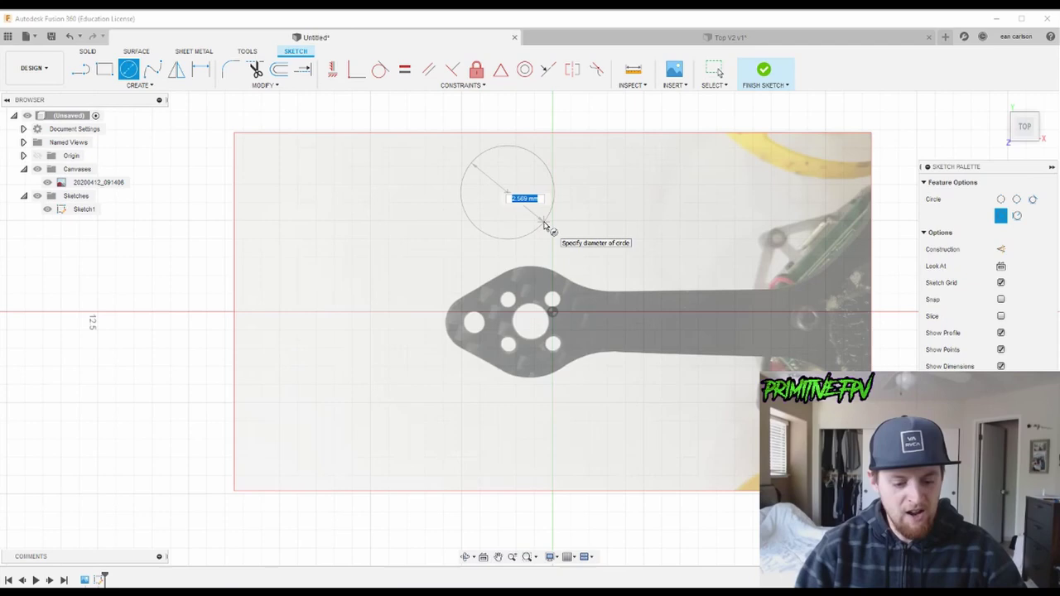
type("5")
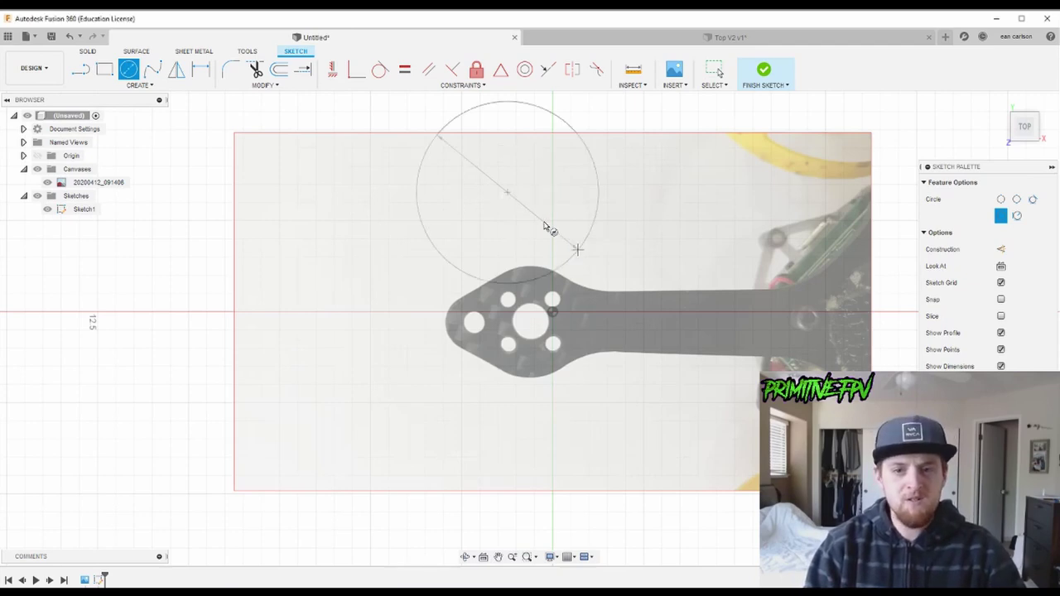
key("Return")
key("Escape")
Step: Edit the canvas, enlarging and shifting the photo to fit the motor mount's large central hole to the 5 mm circle
right_click(100, 184)
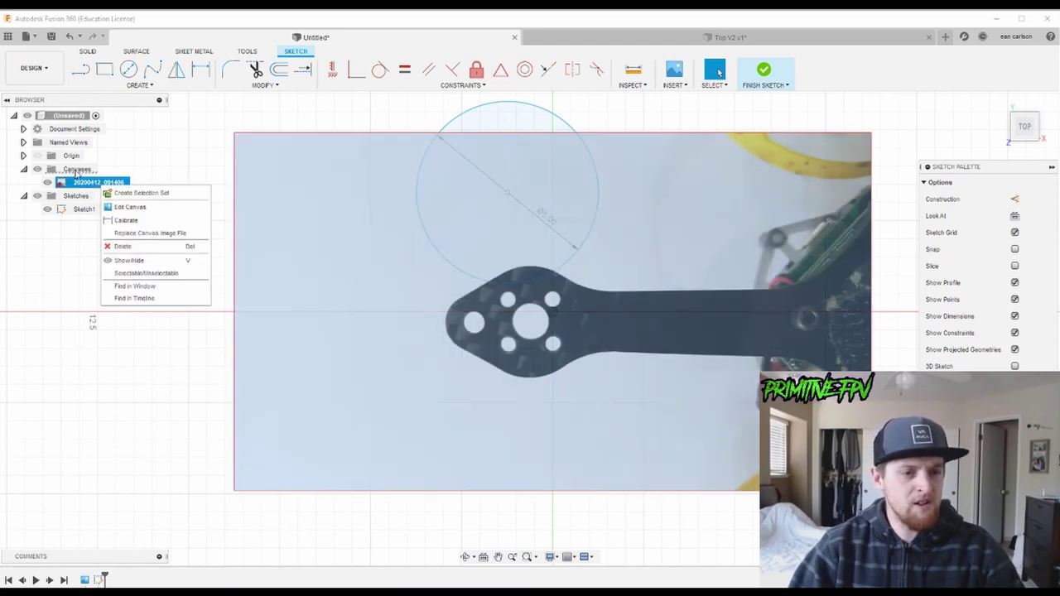
left_click(131, 208)
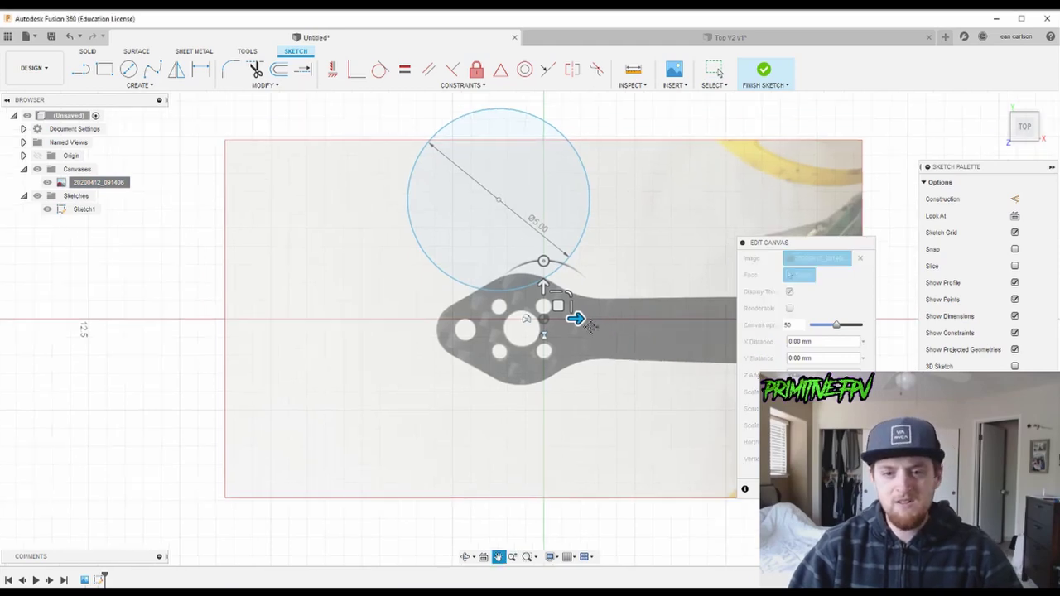
left_click_drag(487, 354, 493, 353)
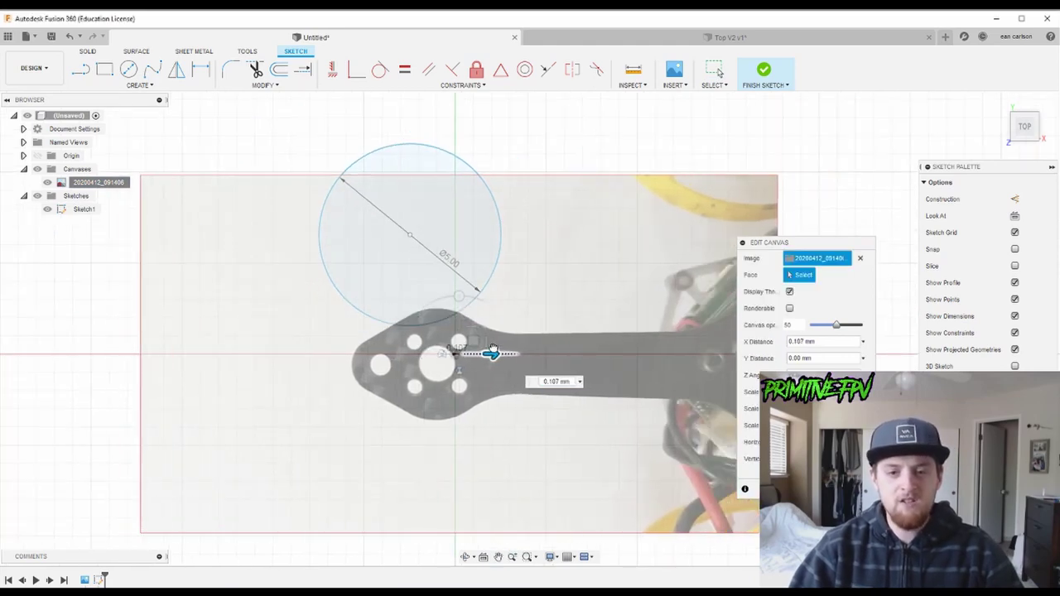
left_click_drag(464, 322, 634, 178)
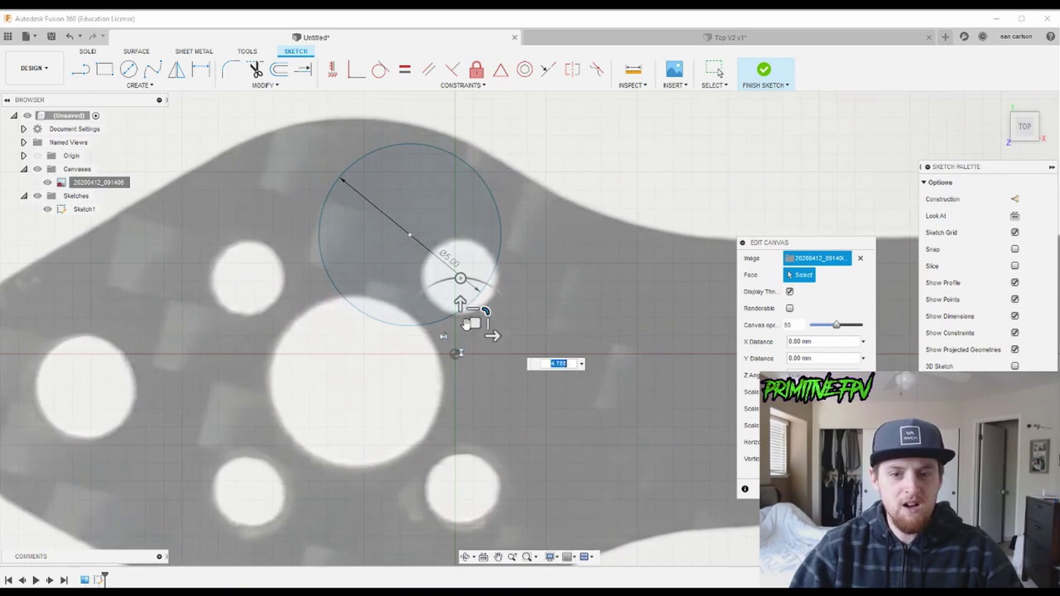
mouse_move(476, 323)
left_mouse_down()
mouse_move(541, 161)
mouse_move(530, 173)
left_mouse_up()
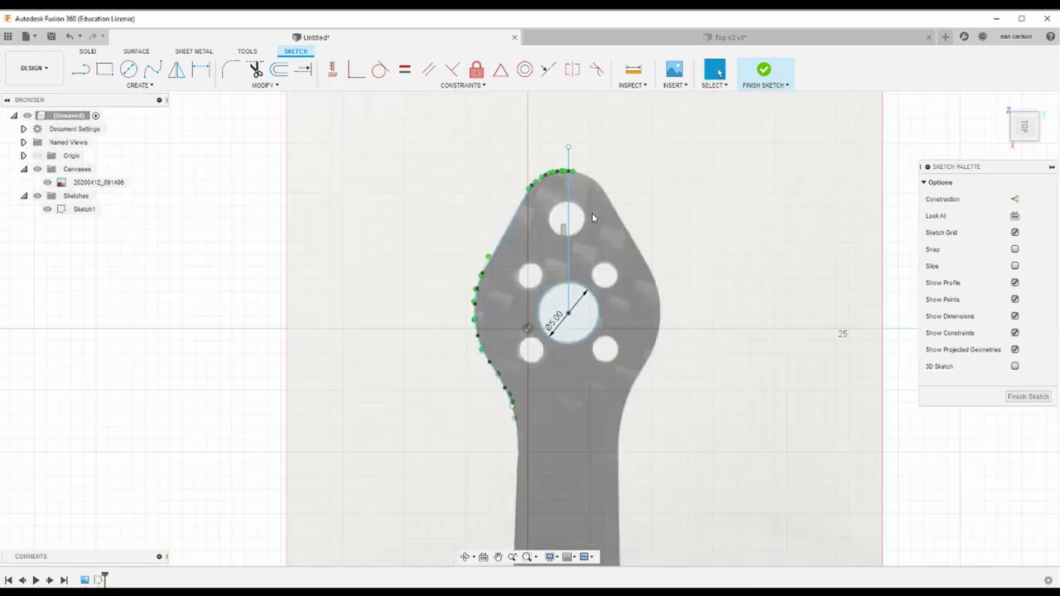
Step: Try to mirror the traced half of the motor mount outline about the vertical line through the 5 mm circle's centre
scroll(583, 232, "up", 3)
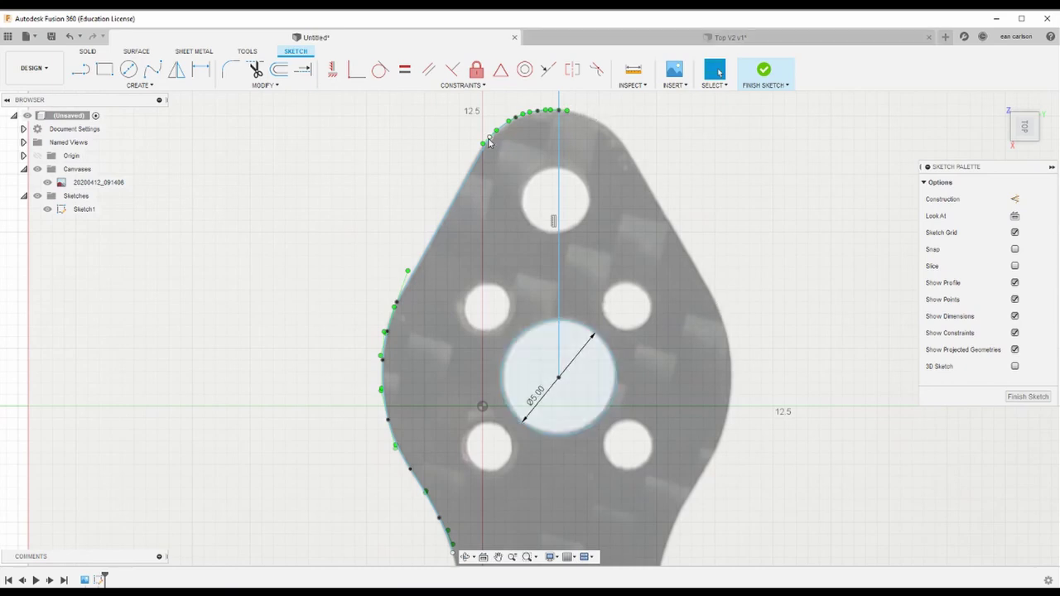
scroll(453, 219, "down", 3)
left_click_drag(375, 138, 513, 451)
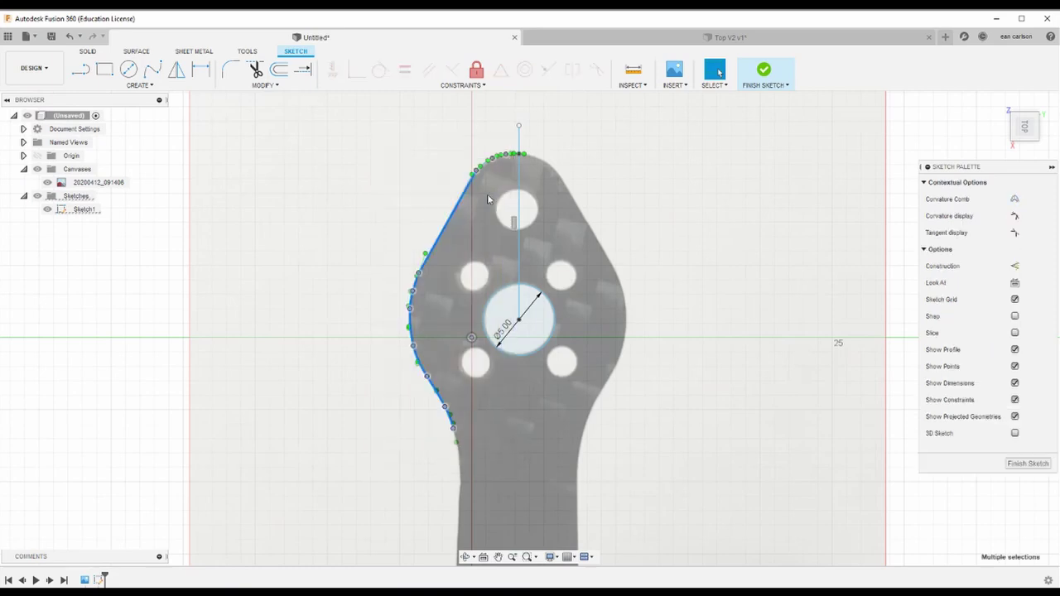
scroll(489, 178, "up", 5)
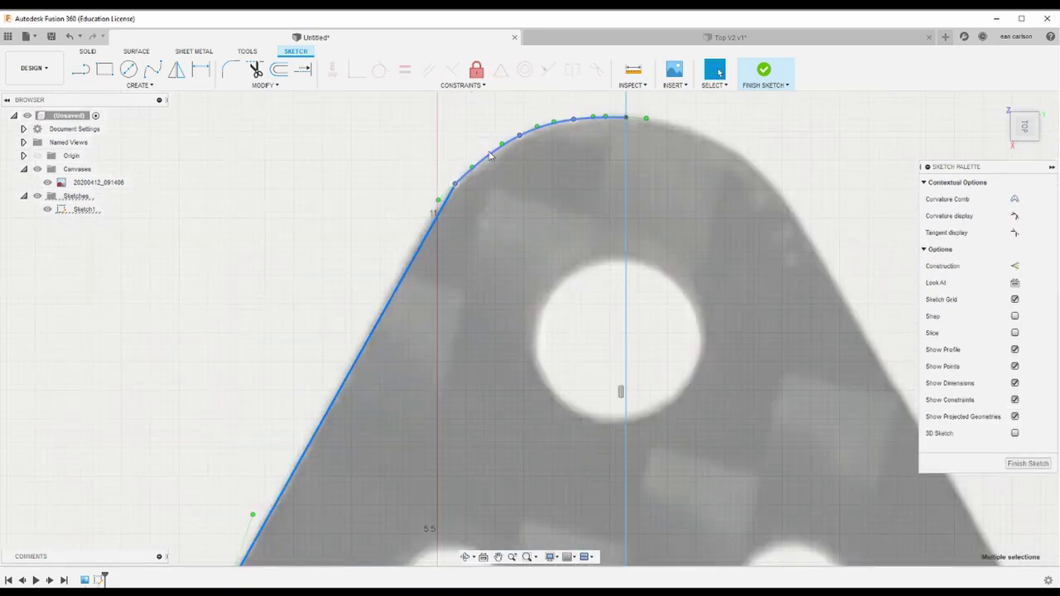
scroll(490, 155, "down", 10)
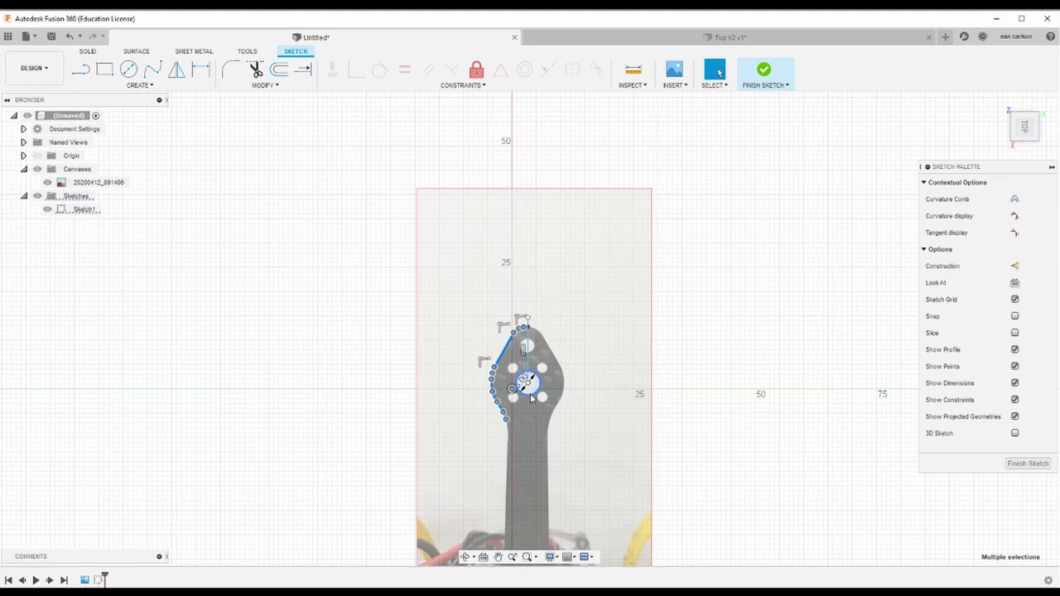
mouse_move(558, 400)
middle_mouse_down()
mouse_move(477, 303)
mouse_move(490, 381)
middle_mouse_up()
scroll(478, 304, "up", 3)
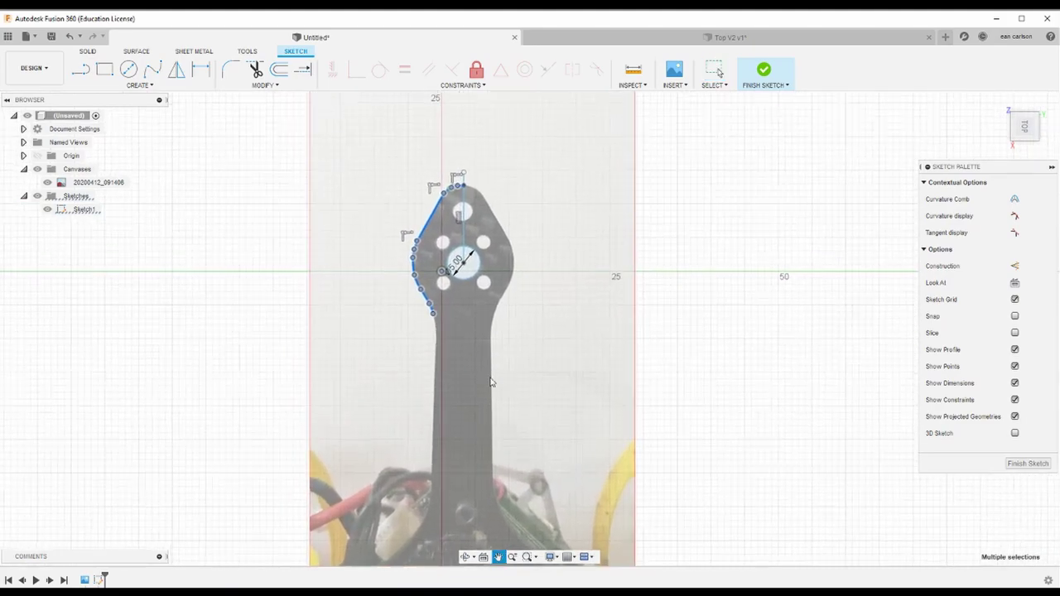
scroll(458, 303, "up", 1)
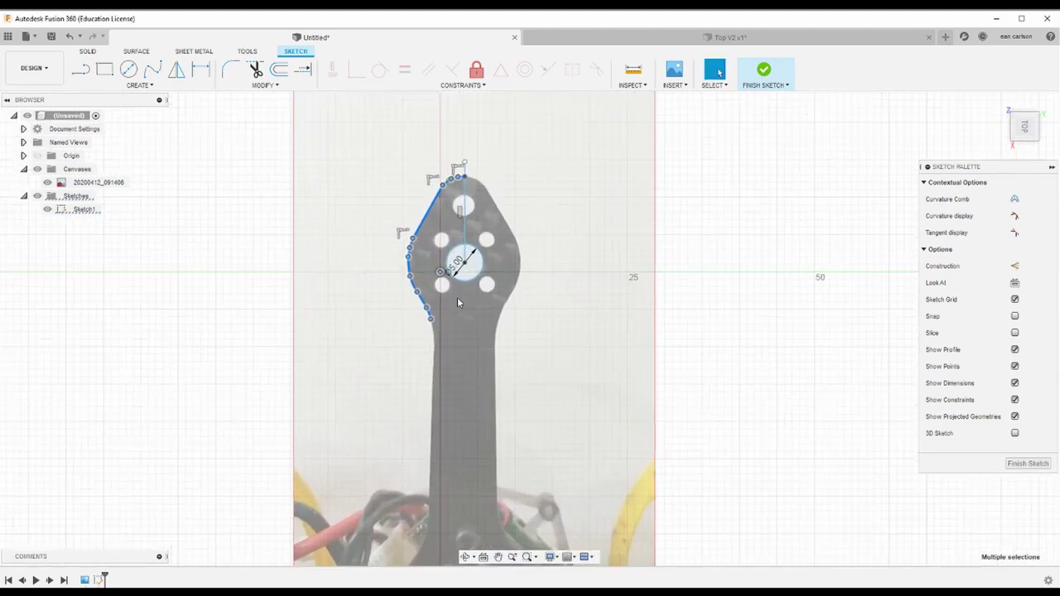
scroll(459, 304, "up", 5)
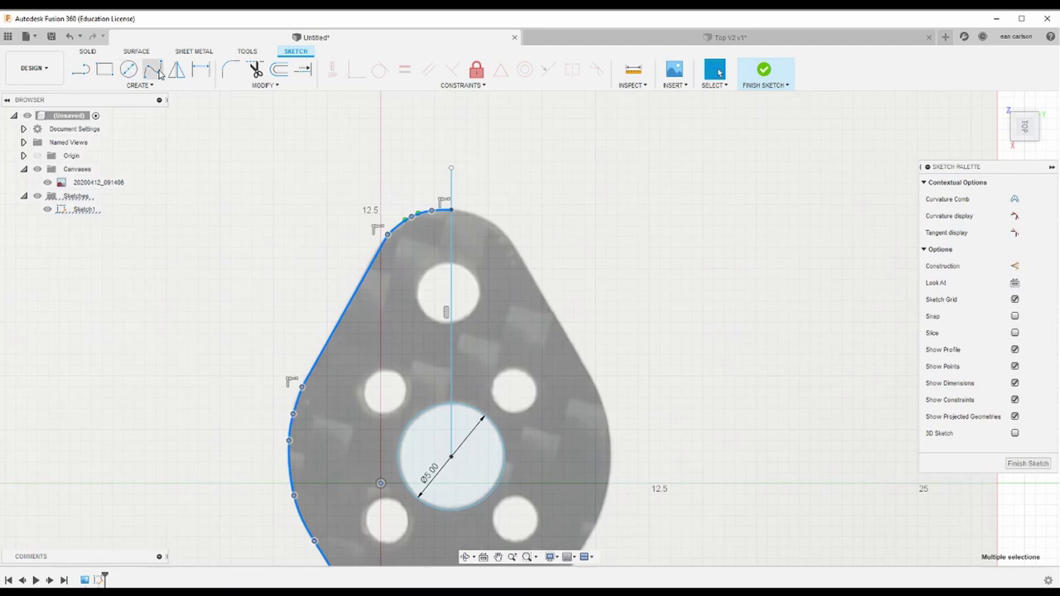
left_click(176, 72)
left_click(797, 275)
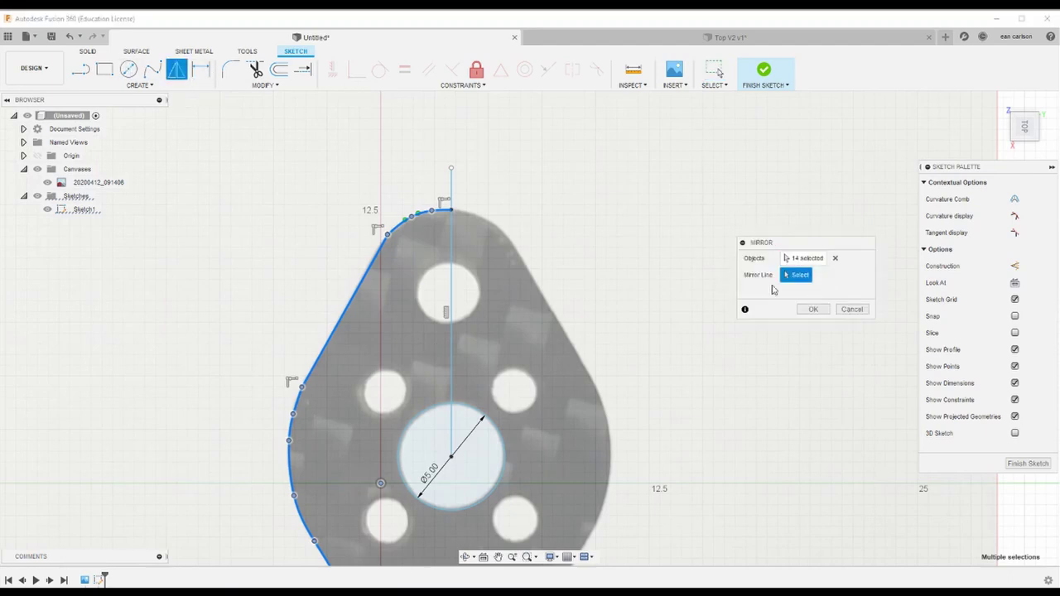
left_click(451, 282)
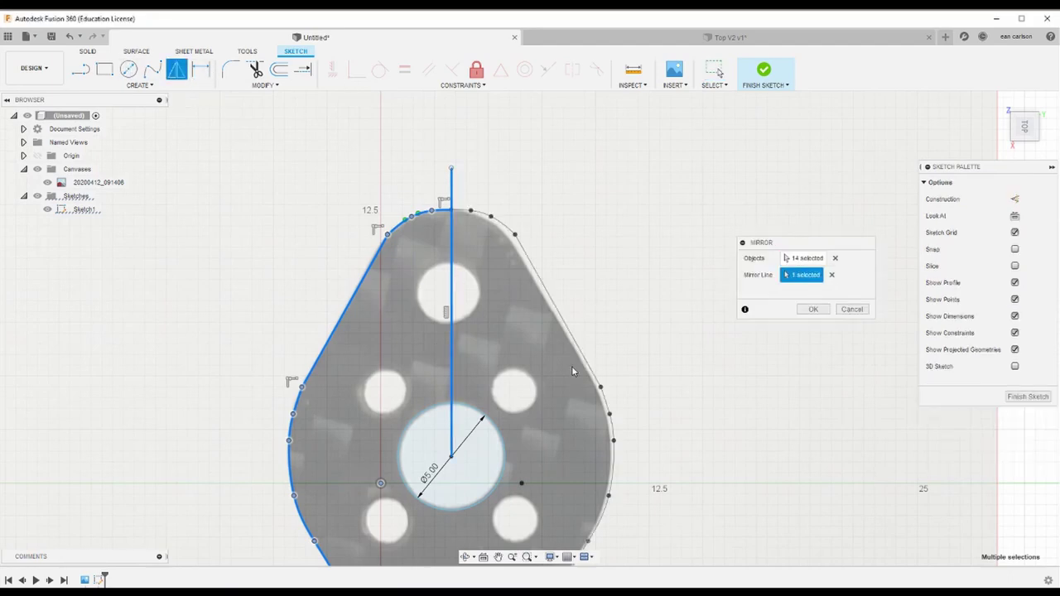
scroll(534, 327, "up", 3)
scroll(495, 279, "up", 2)
scroll(574, 271, "down", 4)
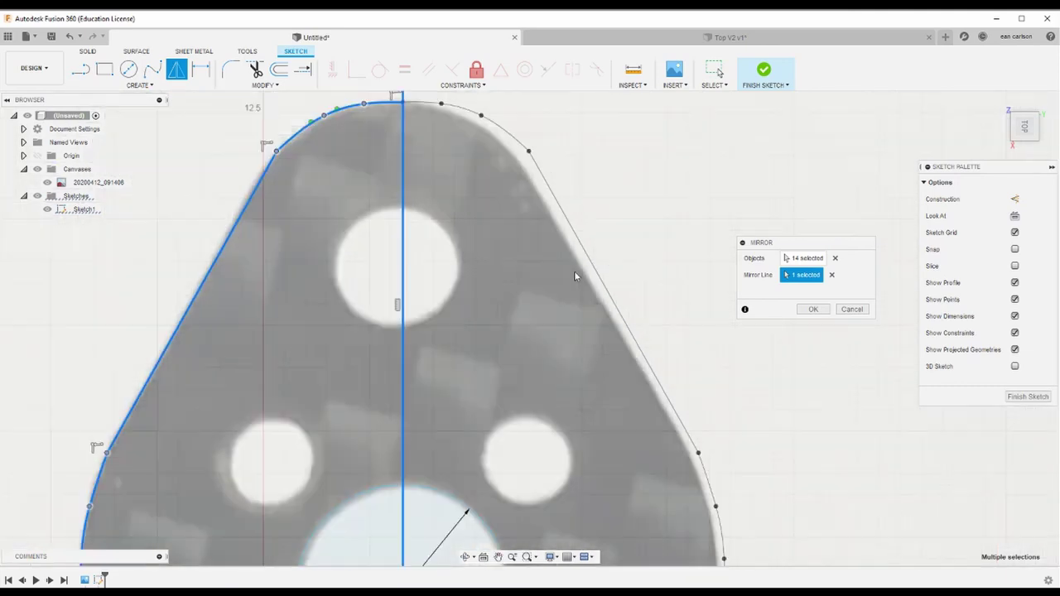
scroll(620, 279, "down", 2)
scroll(452, 274, "up", 4)
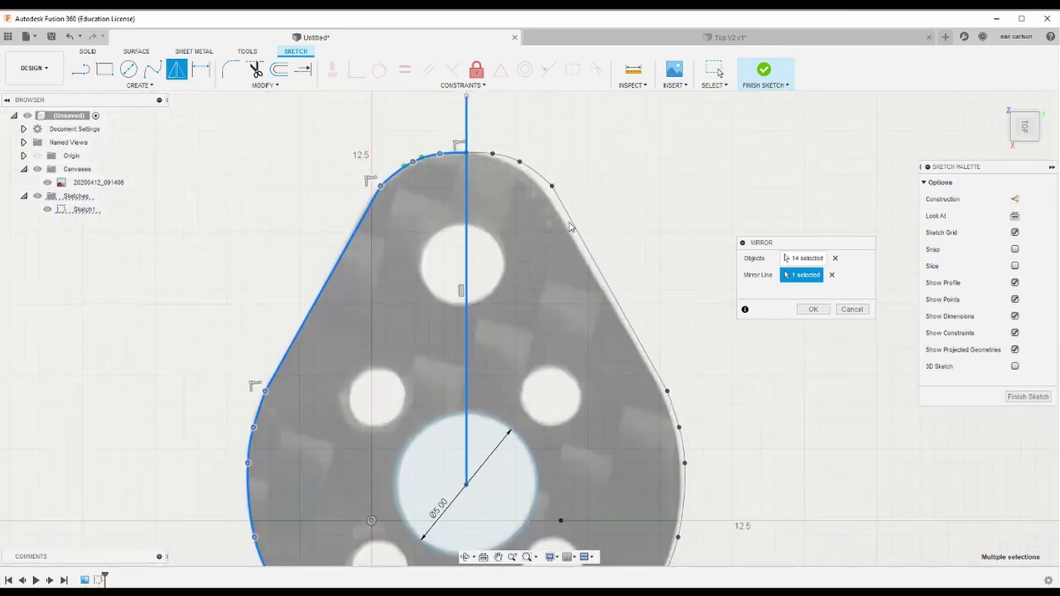
left_click(852, 310)
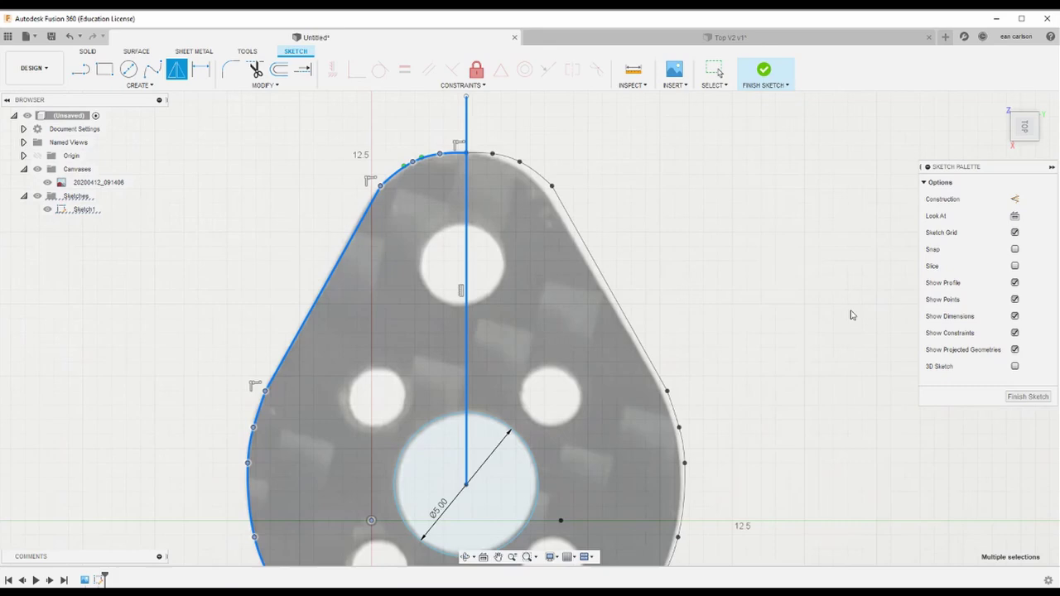
Step: Trace the remaining half of the motor mount's rounded tip with a spline, starting at the vertical centreline
scroll(452, 138, "up", 3)
left_click(153, 70)
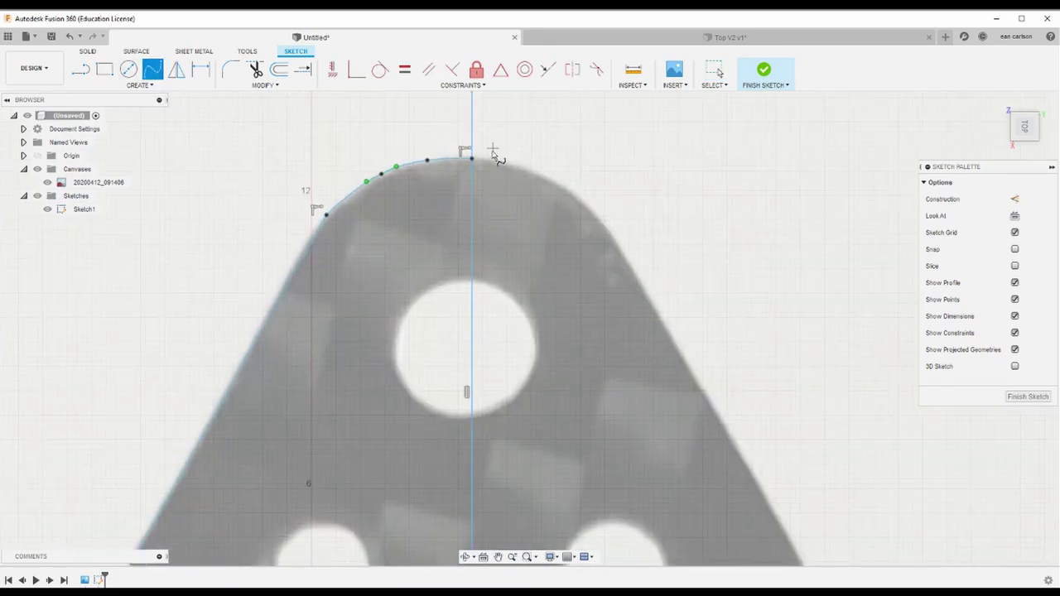
scroll(514, 164, "up", 5)
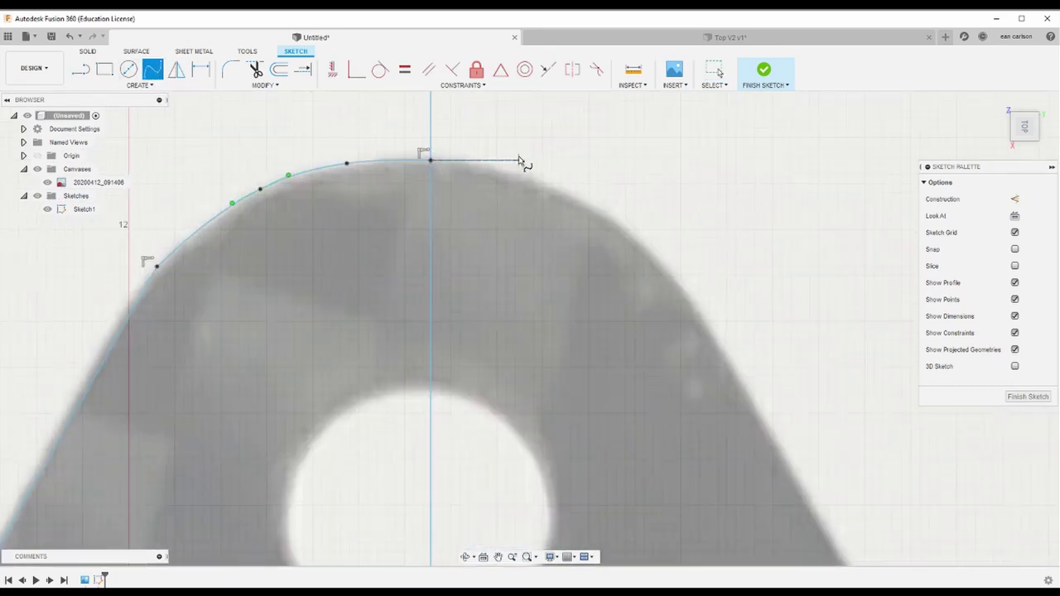
left_click(547, 190)
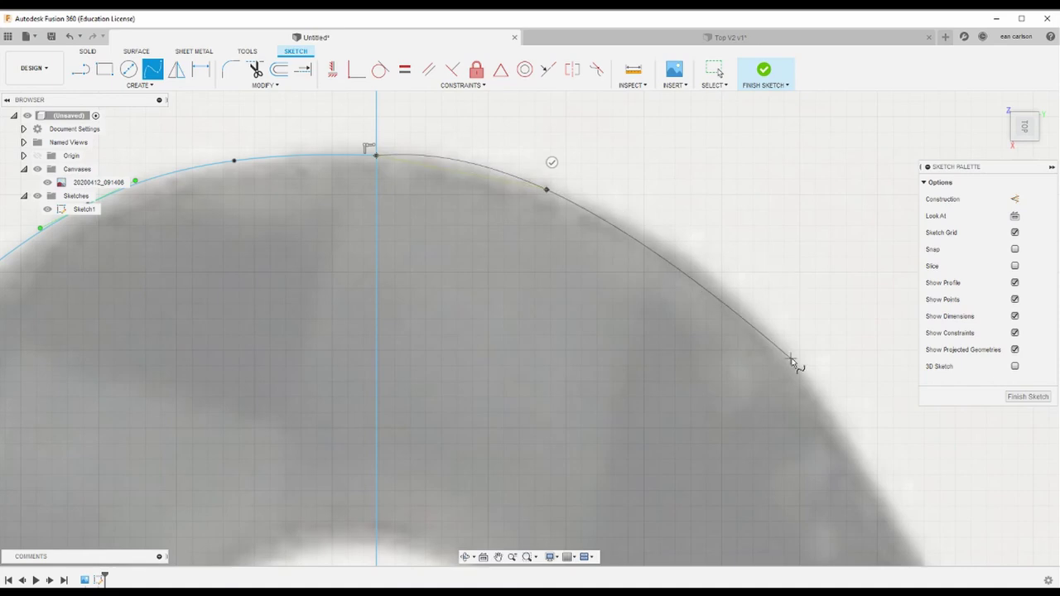
left_click(791, 362)
scroll(521, 230, "down", 5)
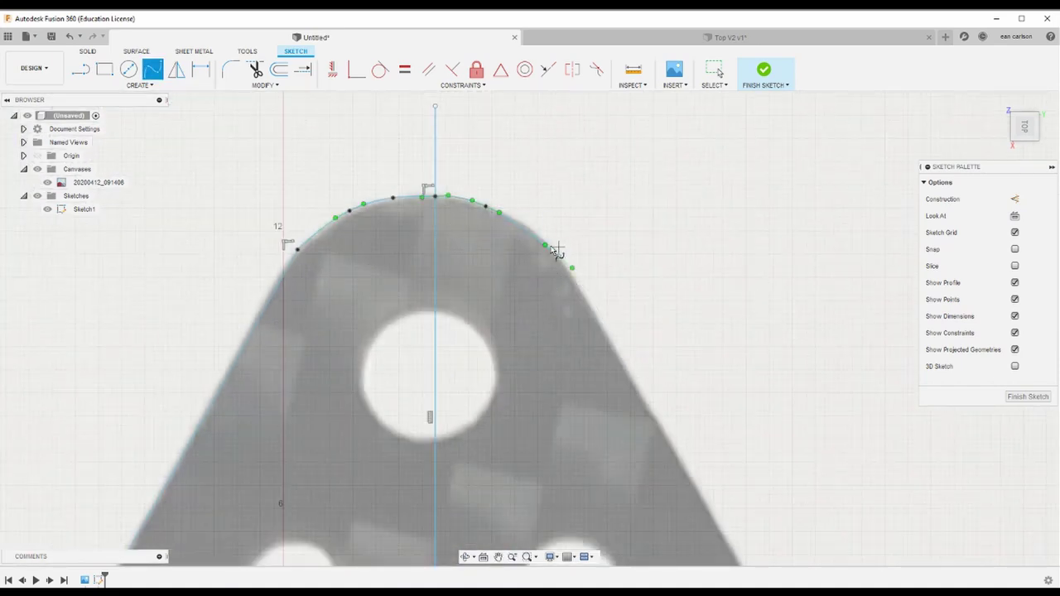
left_click(80, 70)
Step: Try to sketch a circle over the small hole above and left of the 5 mm circle
scroll(619, 288, "up", 4)
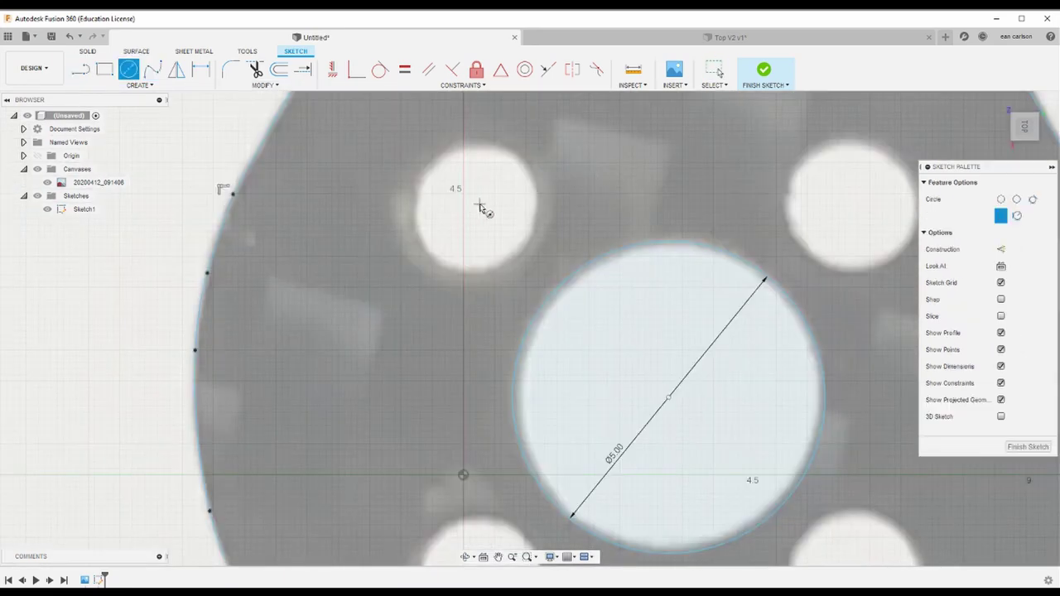
left_click(476, 207)
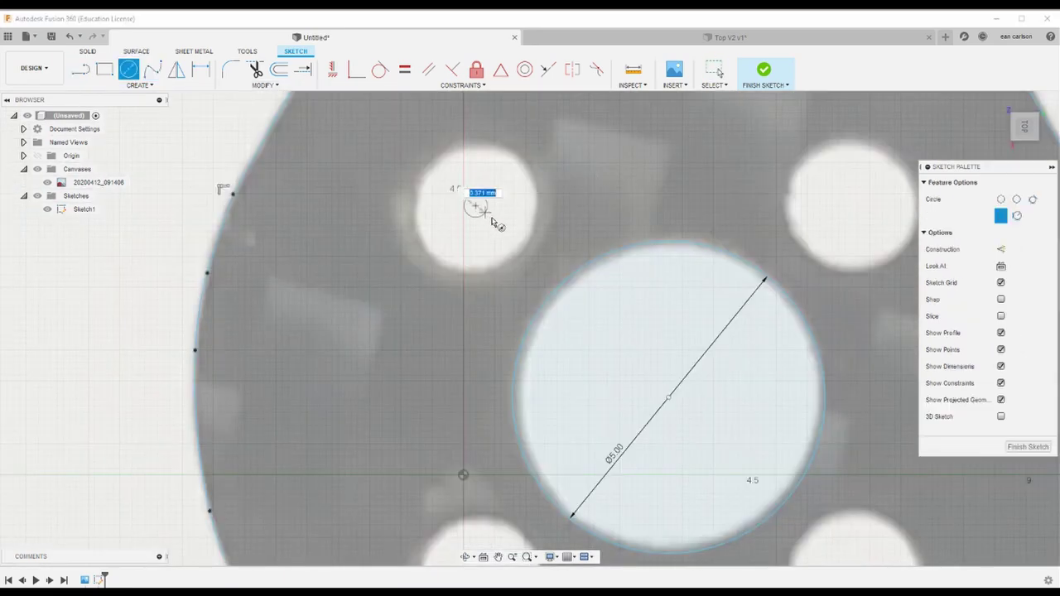
left_click(539, 237)
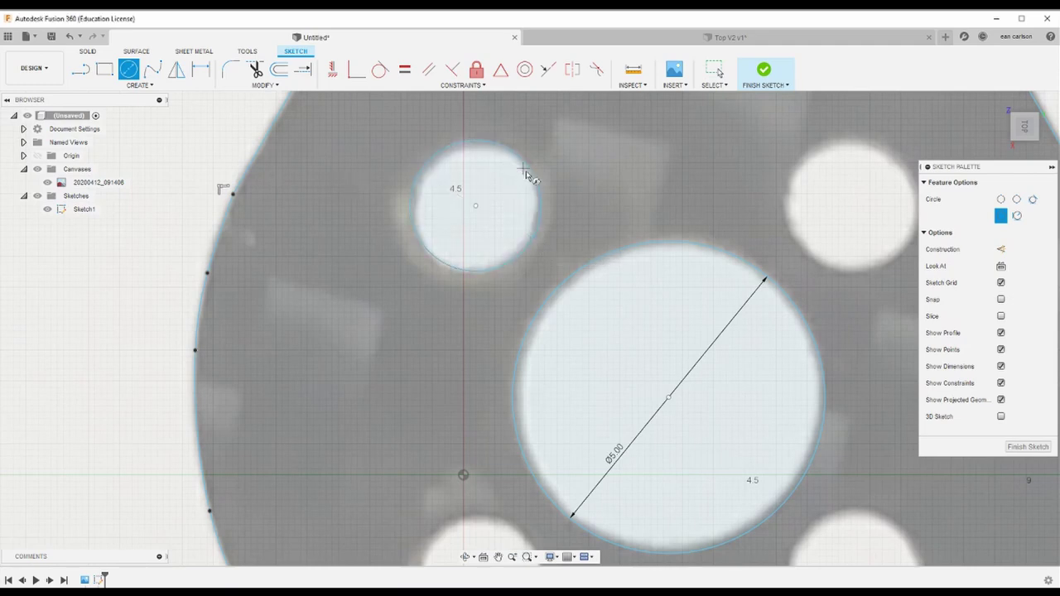
key("Escape")
key("ctrl+z")
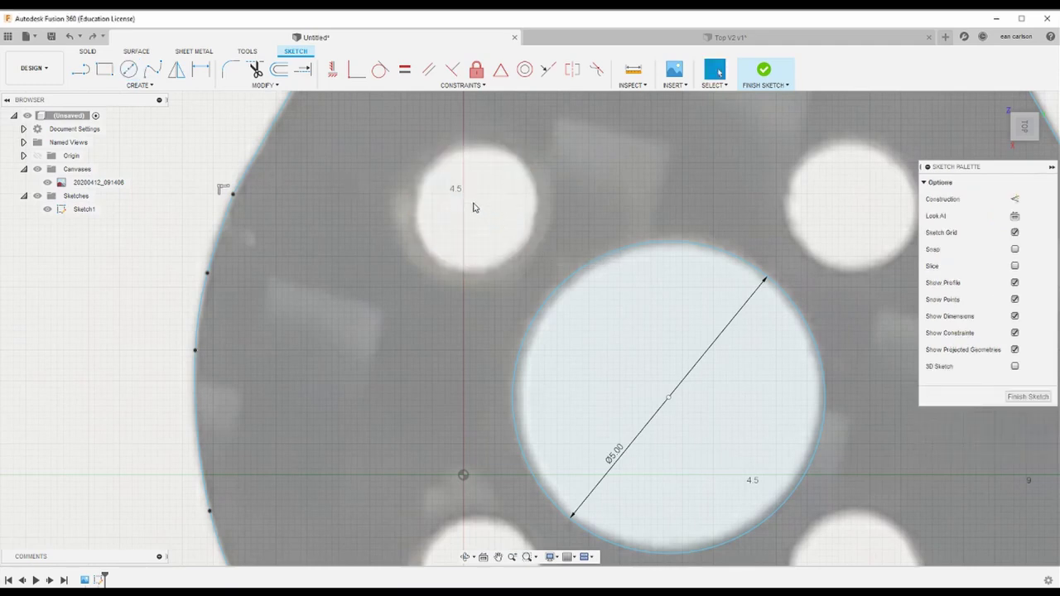
Step: Sketch a circle about 2.2 mm in diameter over the small screw hole above and left of the 5 mm circle
scroll(474, 207, "up", 2)
left_click(128, 70)
middle_click_drag(454, 226, 377, 319)
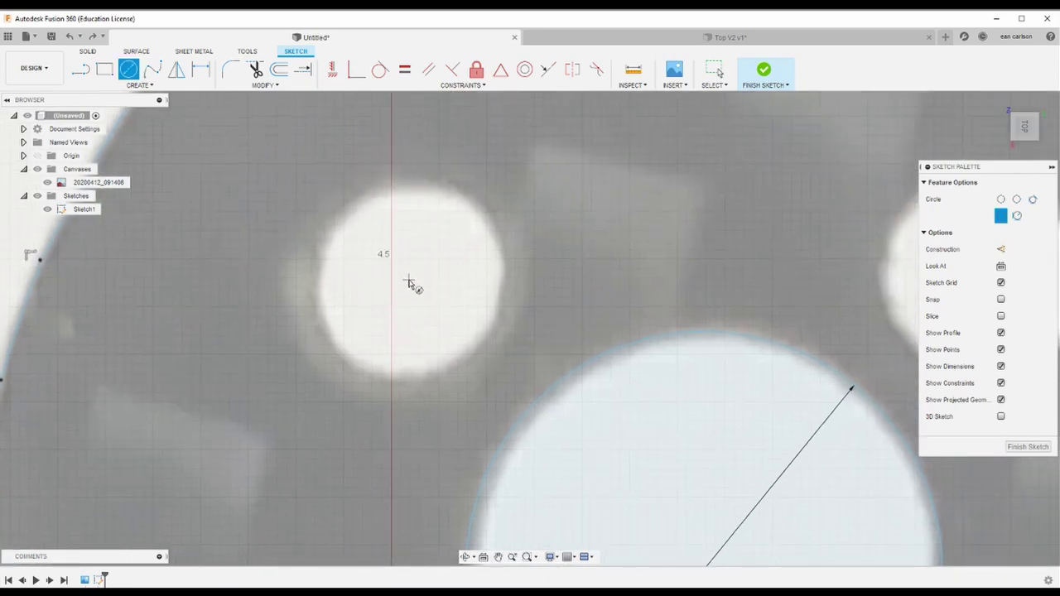
left_click(408, 280)
type("2")
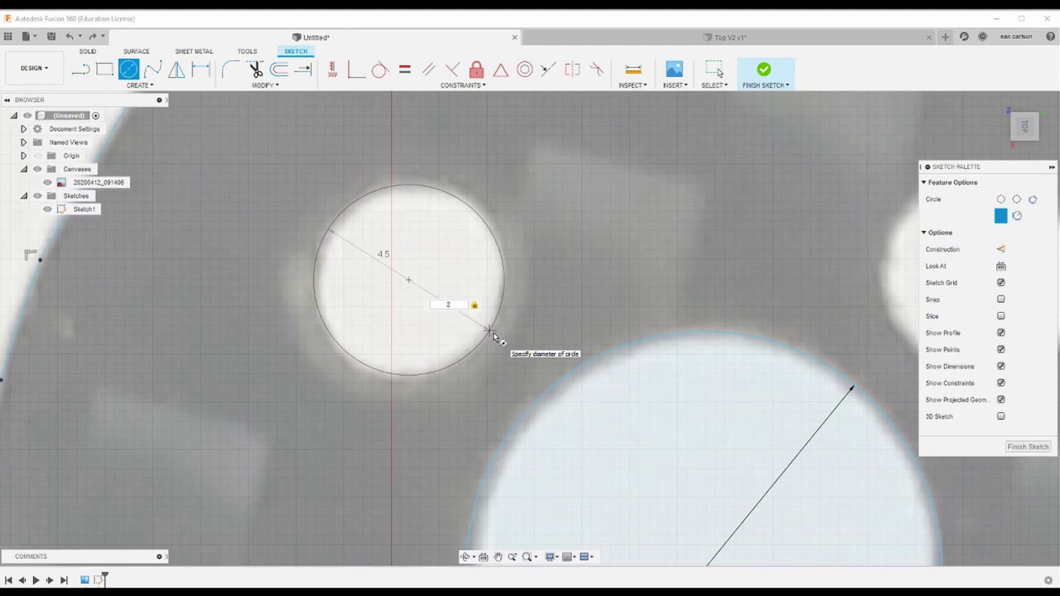
key("Tab")
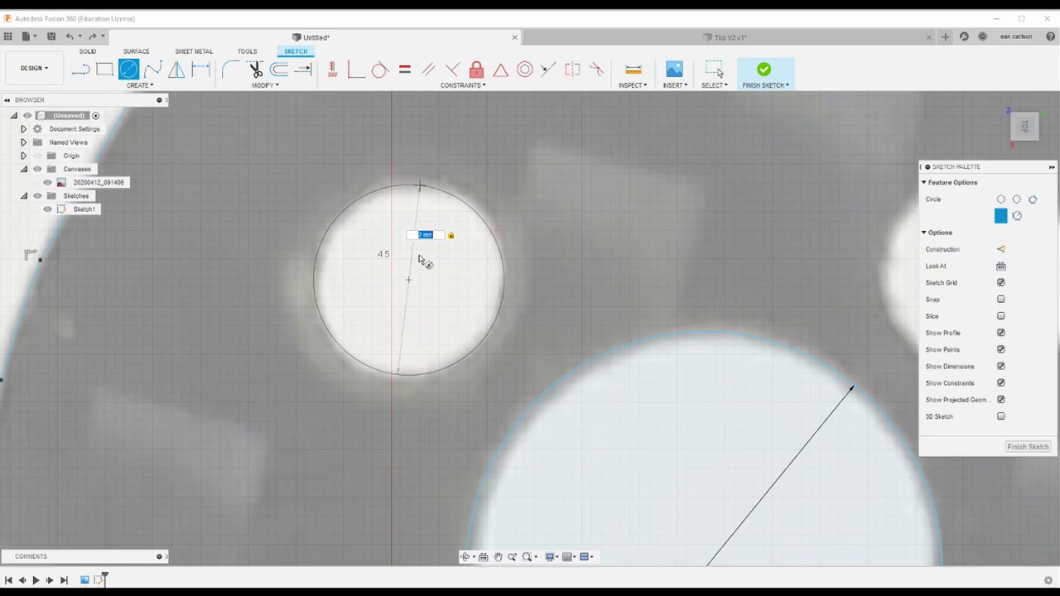
key("BackSpace")
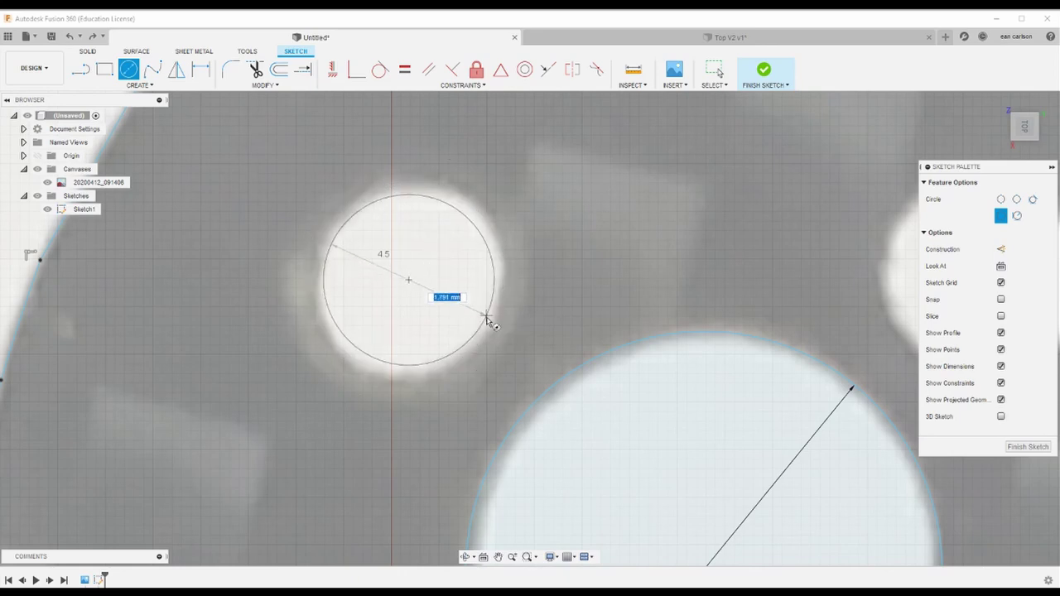
left_click(501, 331)
scroll(501, 330, "down", 7)
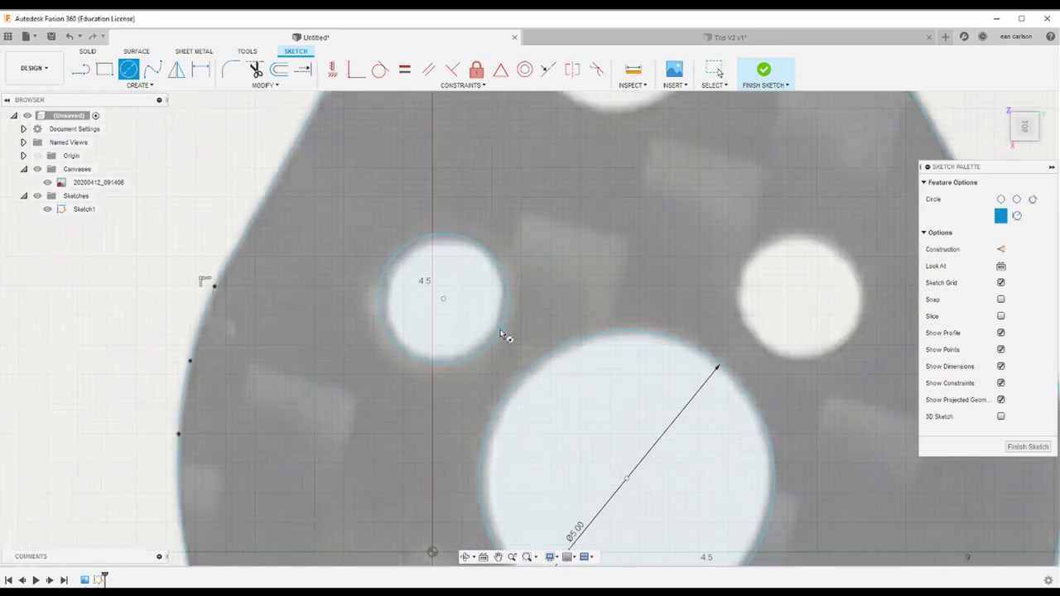
Step: Place a copy of the small screw-hole circle on the hole directly below it with Move/Copy
scroll(891, 421, "up", 2)
scroll(301, 334, "up", 3)
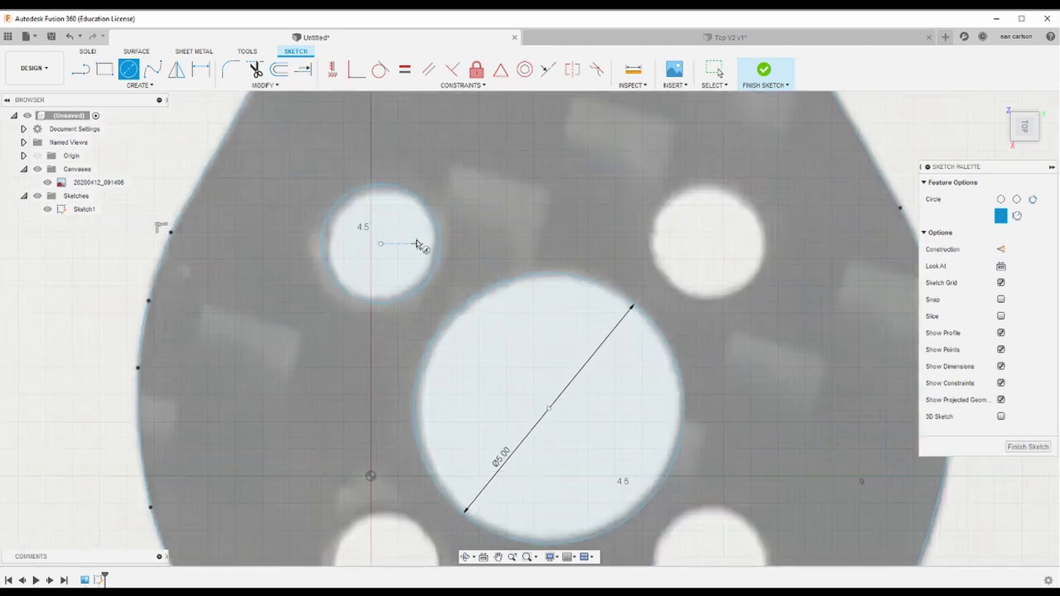
key("Escape")
left_click(352, 196)
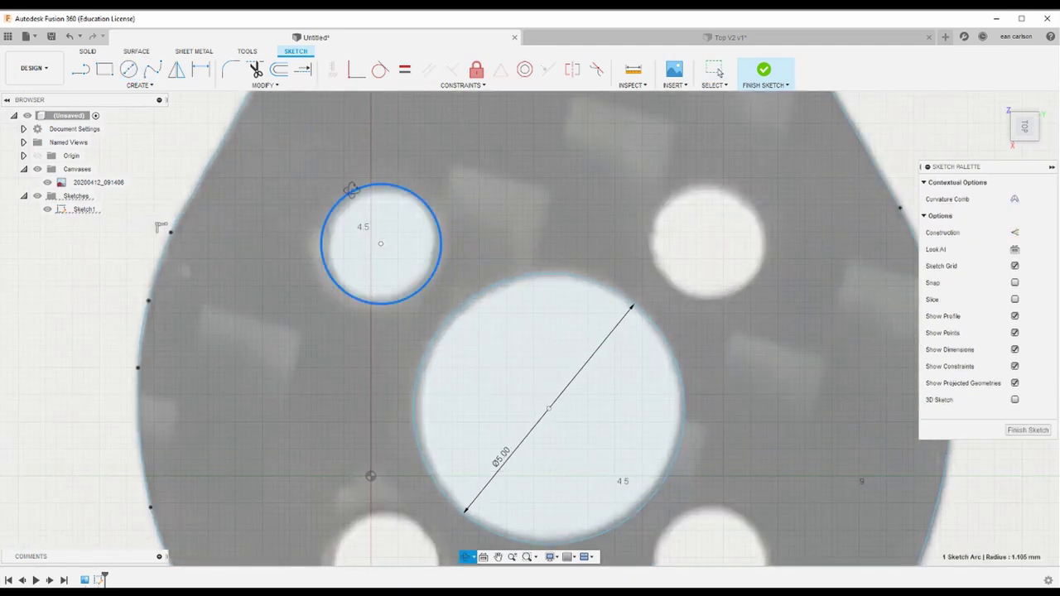
right_click(352, 197)
left_click(383, 225)
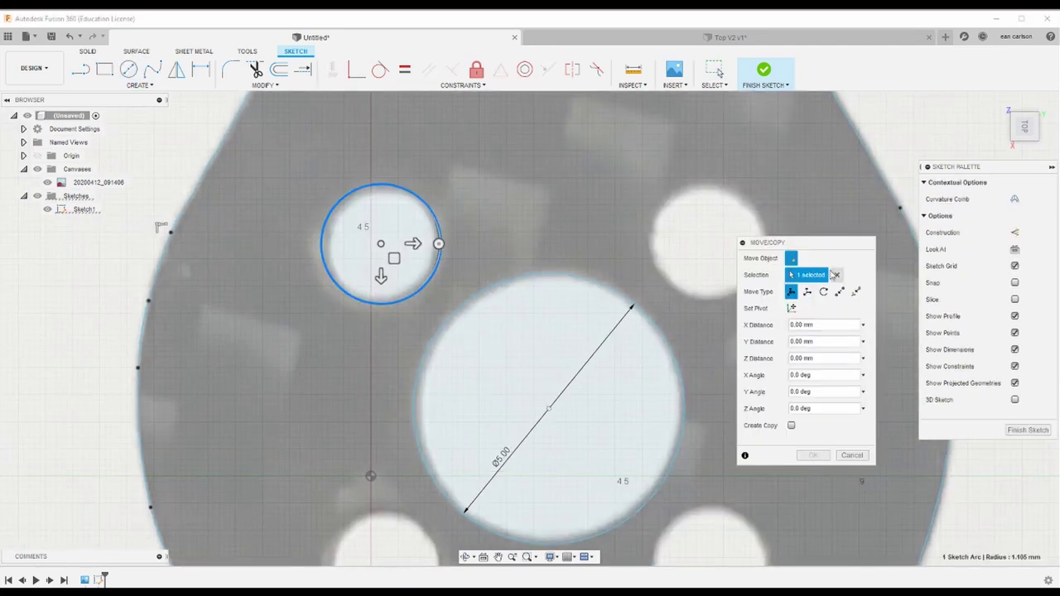
left_click(791, 426)
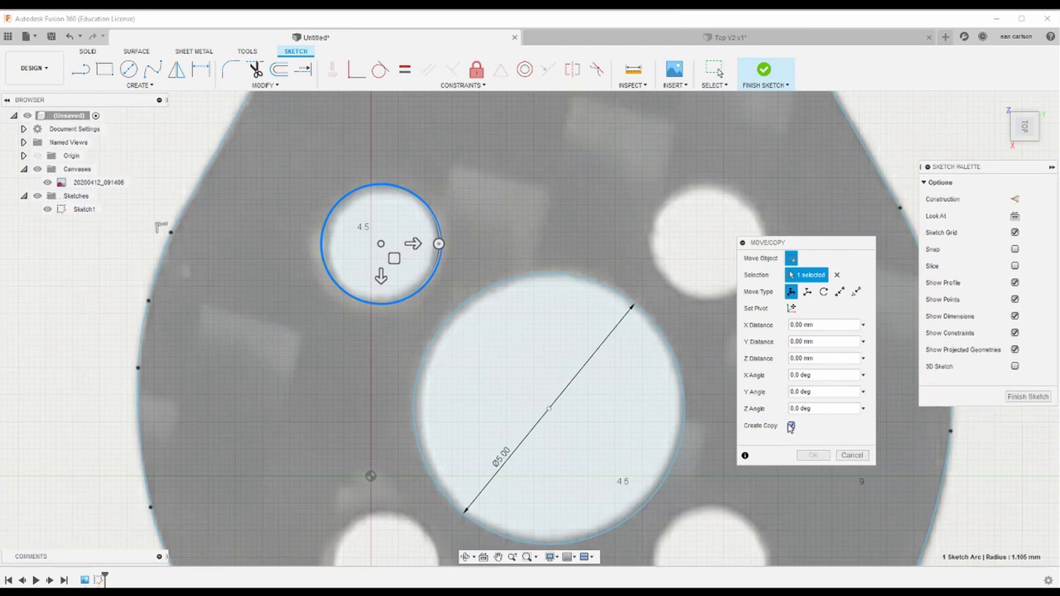
scroll(421, 120, "down", 3)
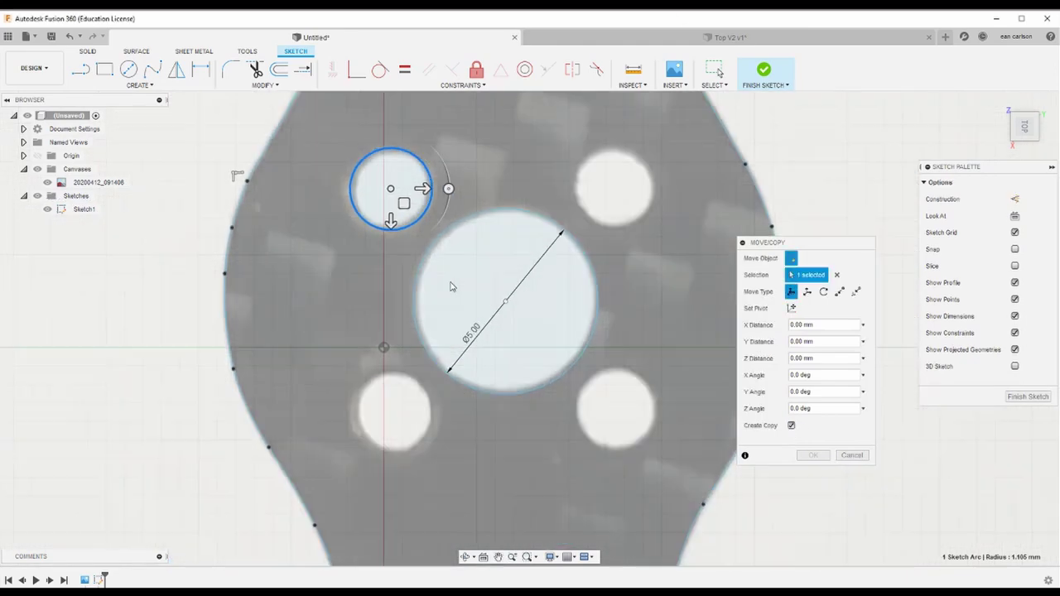
mouse_move(396, 231)
left_mouse_down()
mouse_move(398, 436)
mouse_move(416, 403)
mouse_move(375, 437)
left_mouse_up()
scroll(421, 396, "up", 3)
scroll(497, 390, "down", 3)
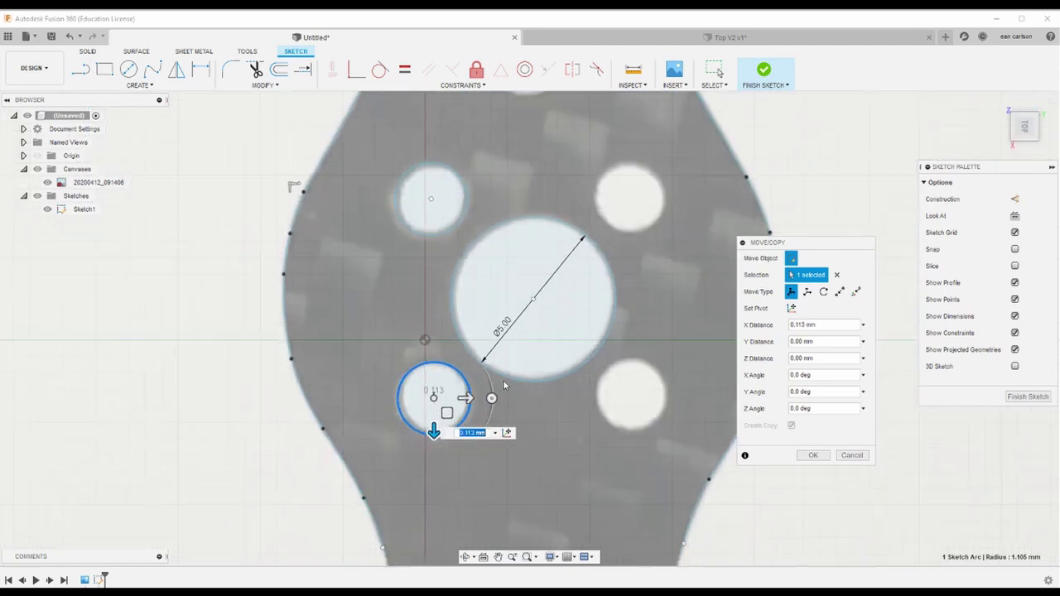
left_click(811, 456)
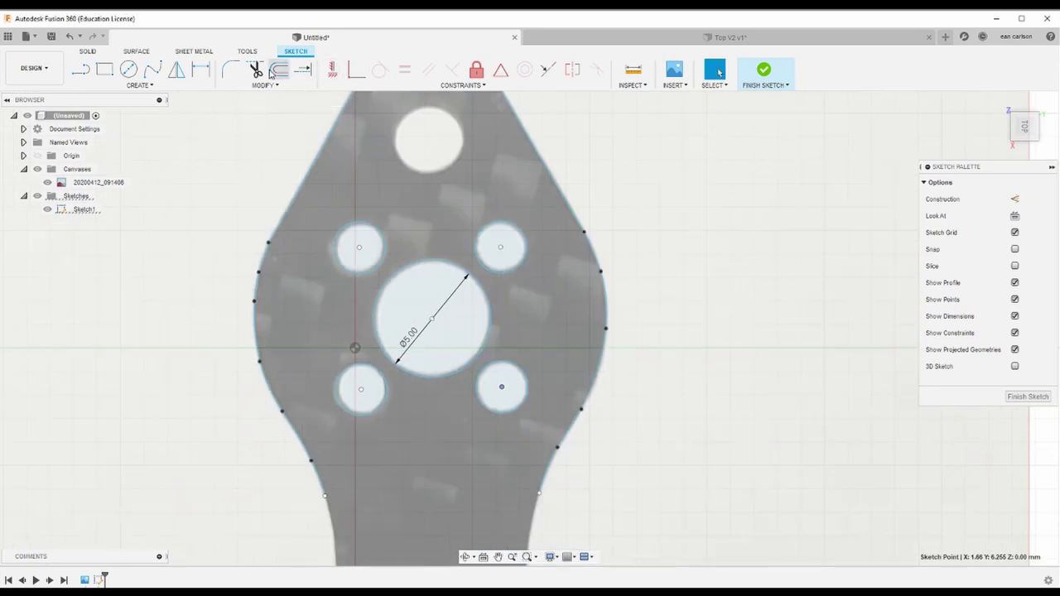
Step: Offset all the traced curves of the motor mount outline outward by 1.627 mm
left_click(568, 434)
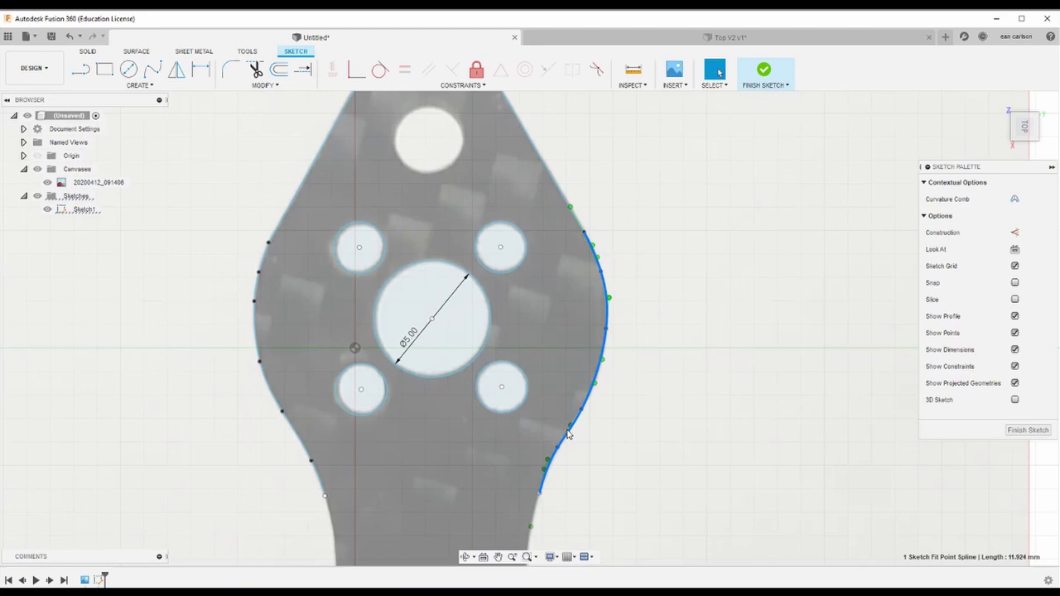
left_click(540, 164, "shift")
mouse_move(553, 212)
middle_mouse_down()
mouse_move(567, 270)
mouse_move(686, 400)
middle_mouse_up()
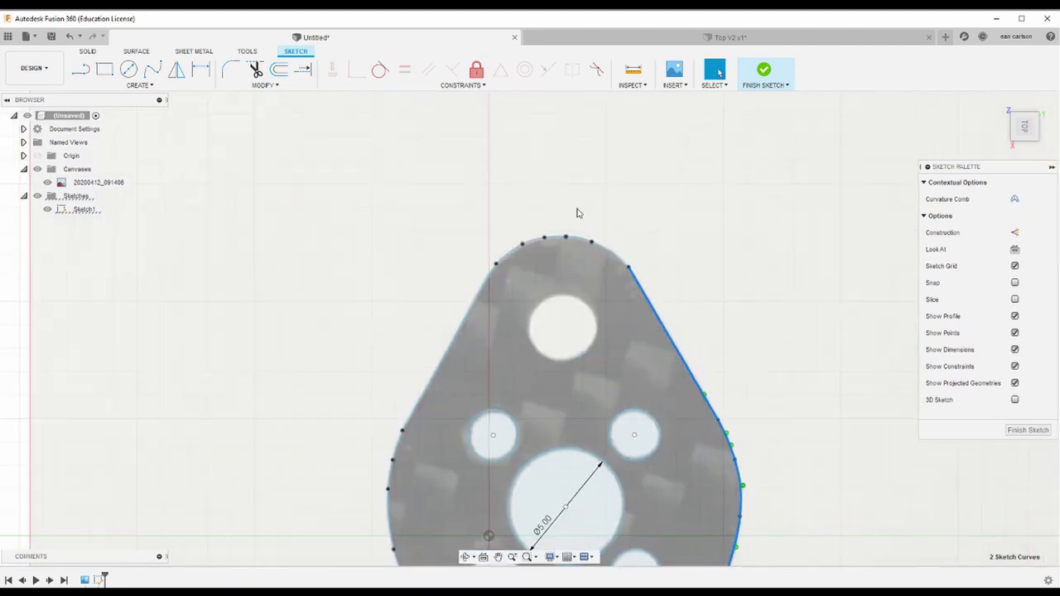
left_click(601, 251, "ctrl")
left_click(529, 243, "ctrl")
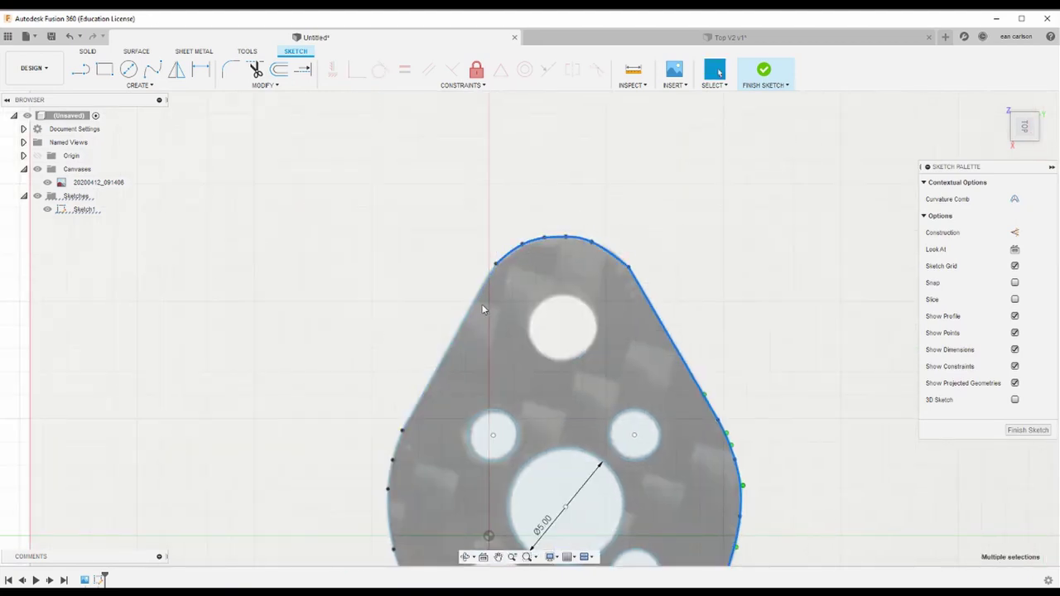
left_click(451, 356, "ctrl")
middle_click_drag(433, 420, 483, 214)
left_click(440, 270, "ctrl")
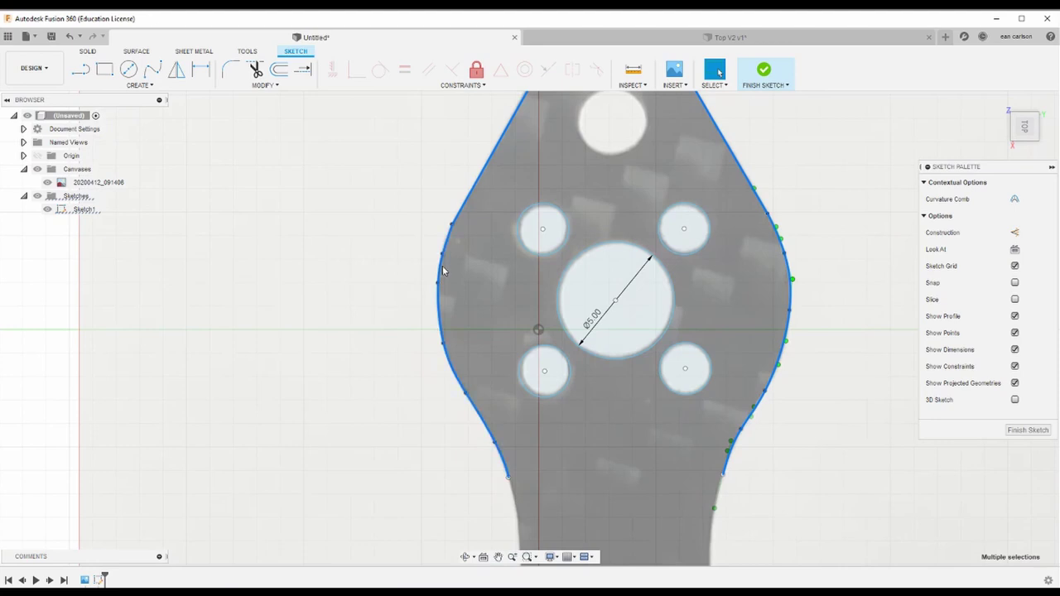
scroll(828, 367, "down", 3)
middle_click_drag(760, 307, 599, 329)
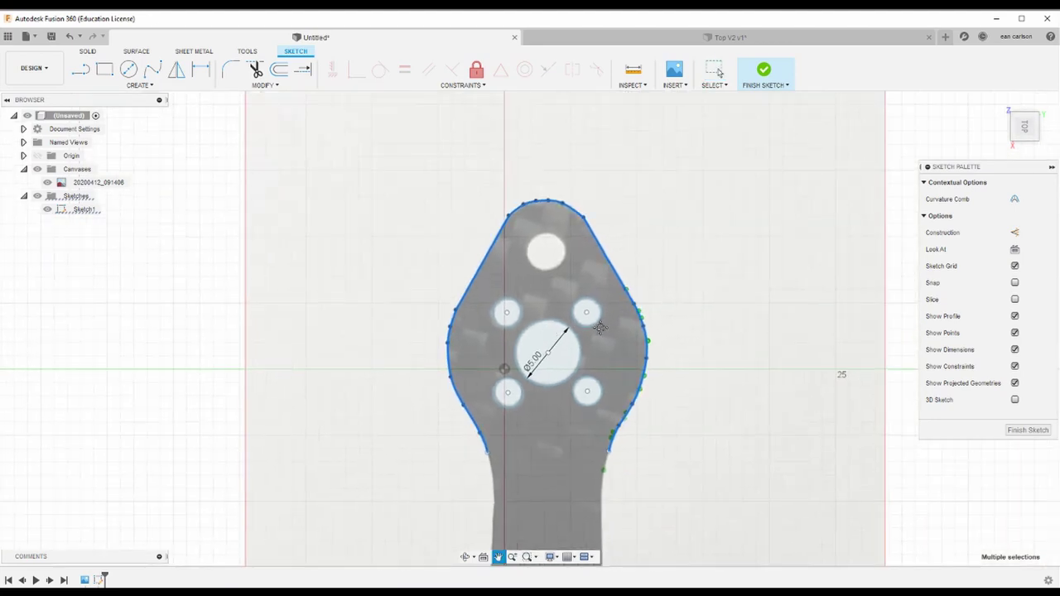
left_click(280, 73)
scroll(634, 331, "up", 2)
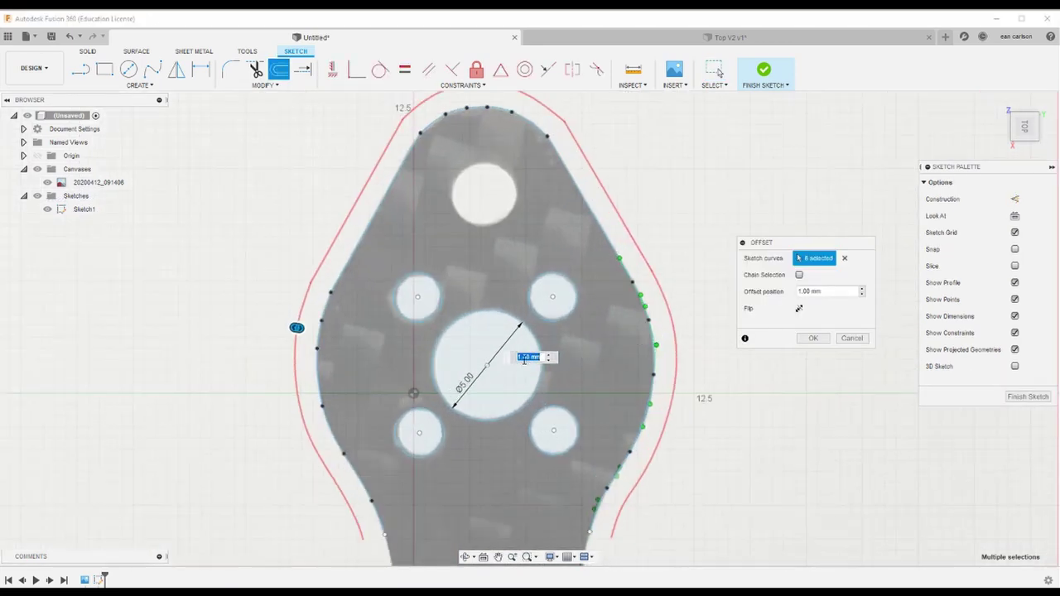
mouse_move(296, 328)
left_mouse_down()
mouse_move(270, 323)
mouse_move(291, 329)
mouse_move(283, 325)
left_mouse_up()
left_click(814, 339)
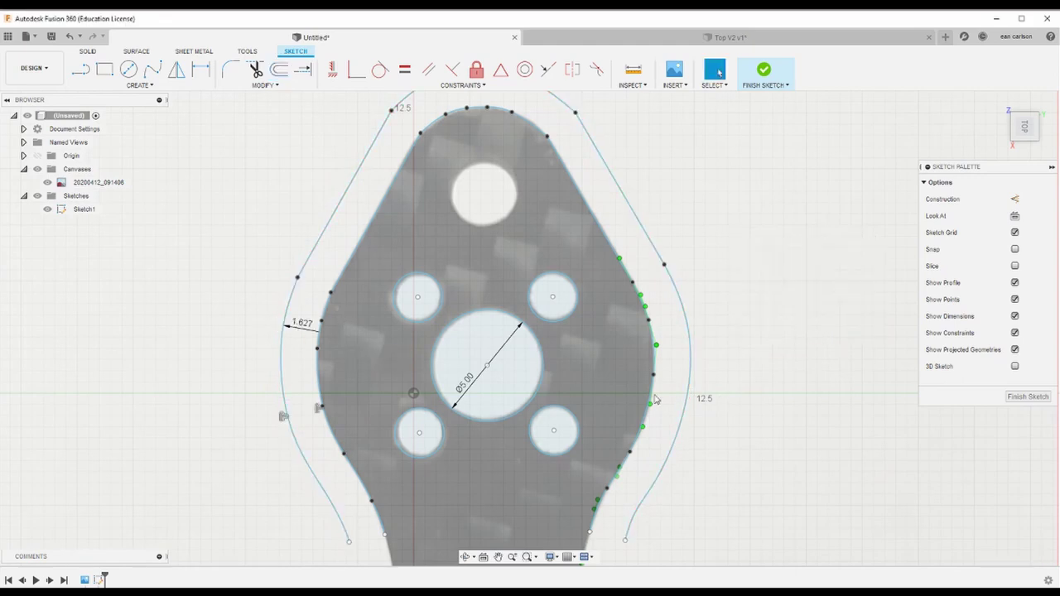
Step: Close both open ends of the offset band with short lines joining the outer outline to the inner one
scroll(464, 464, "up", 5)
key("l")
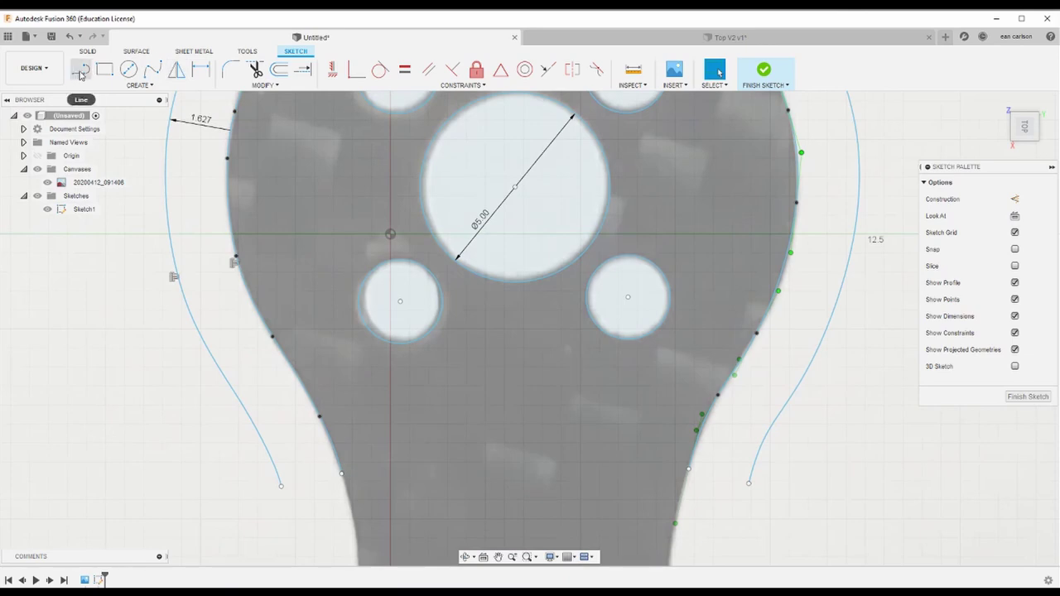
left_click(281, 487)
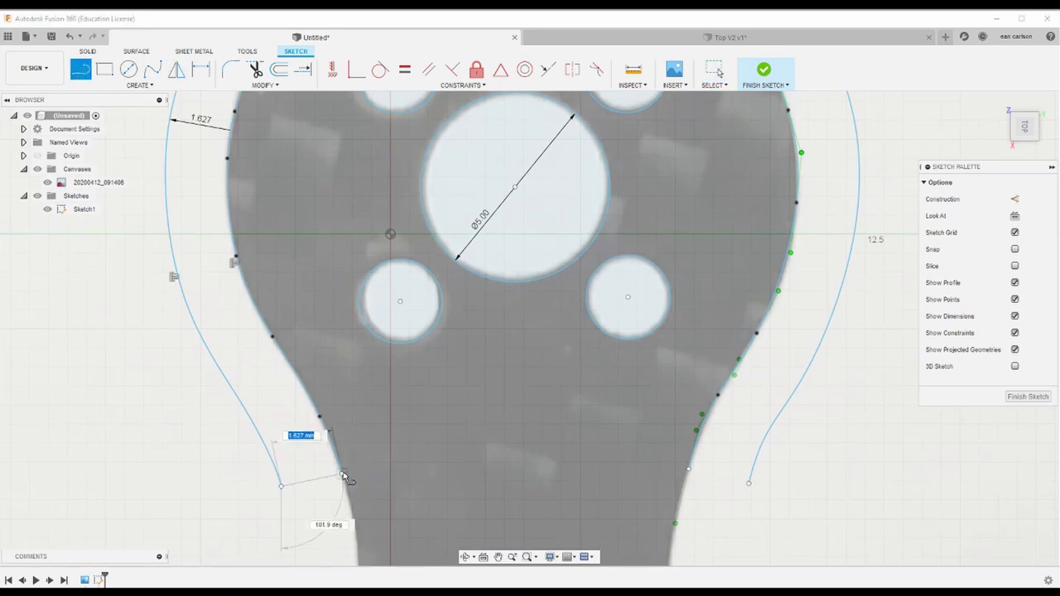
left_click(342, 474)
left_click(690, 469)
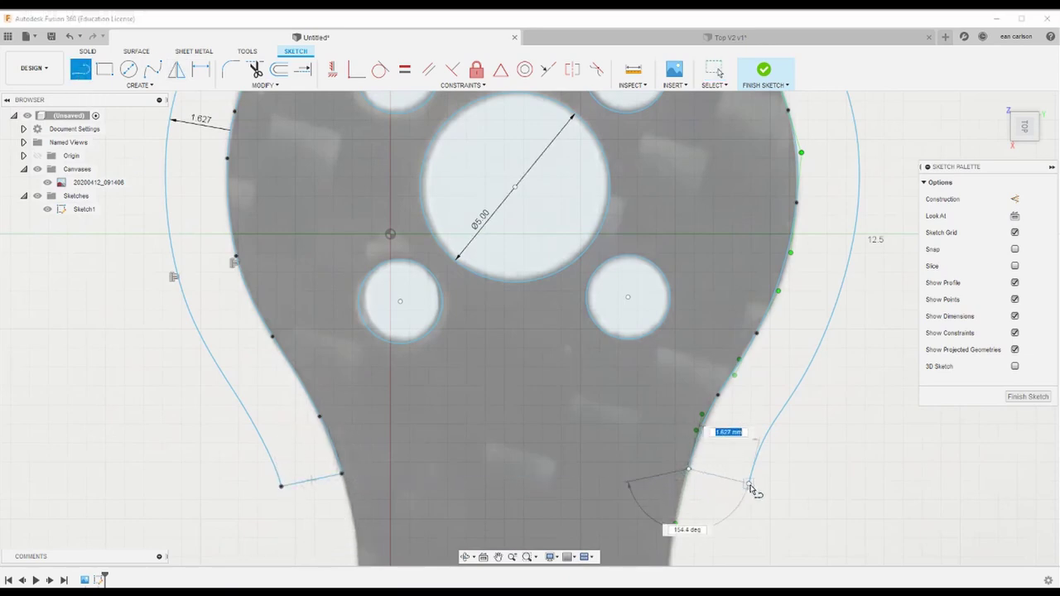
left_click(749, 484)
Step: Draw a line across the arm's neck between the two lower ends of the inner outline
scroll(306, 182, "down", 3)
scroll(470, 222, "down", 1)
mouse_move(472, 232)
middle_mouse_down()
mouse_move(506, 338)
mouse_move(483, 329)
mouse_move(486, 338)
middle_mouse_up()
scroll(472, 178, "up", 1)
scroll(509, 221, "down", 2)
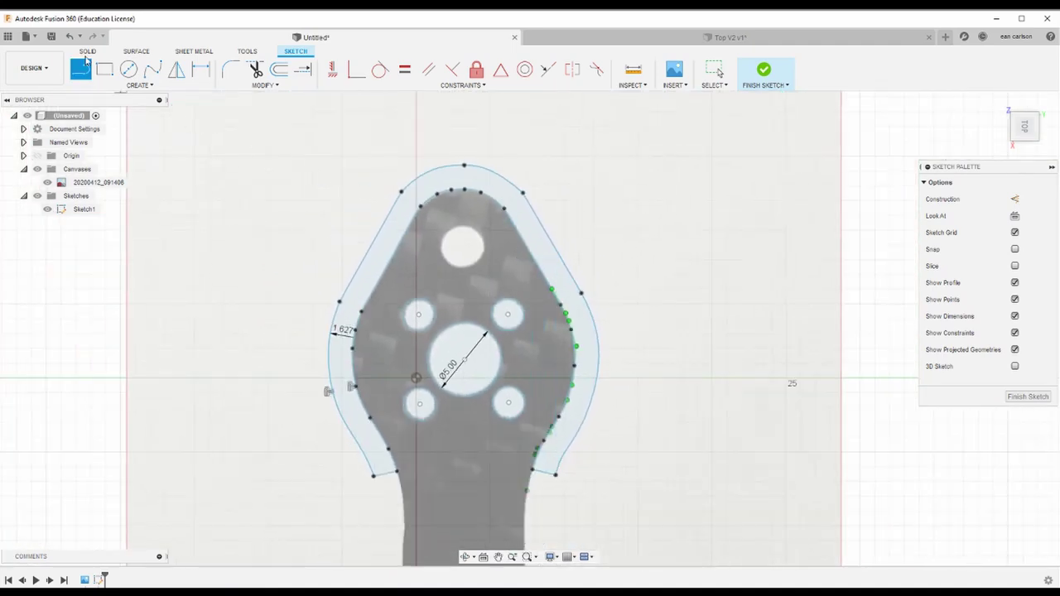
scroll(408, 447, "up", 4)
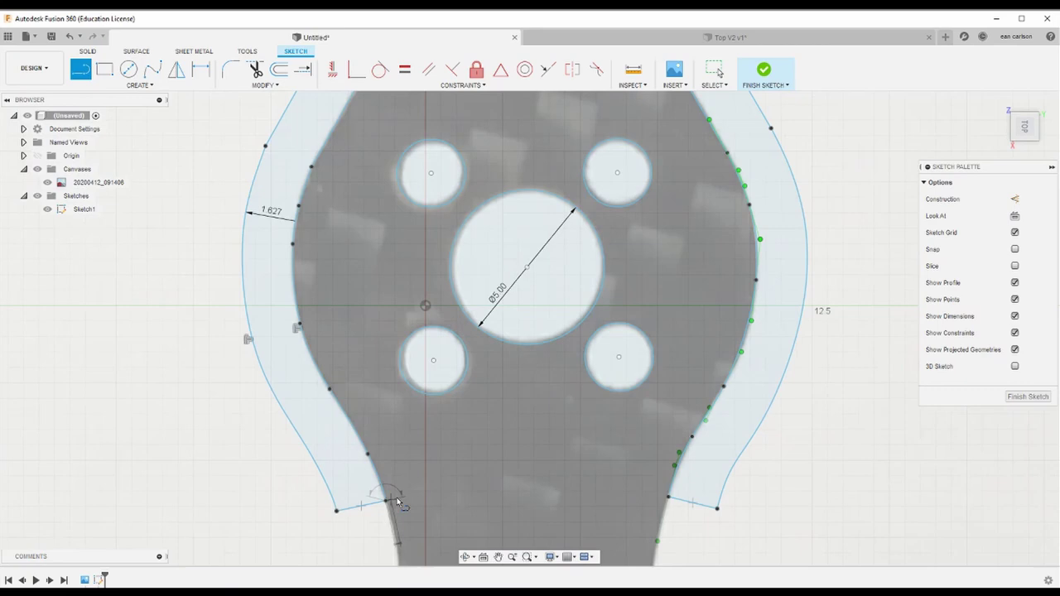
left_click(668, 497)
scroll(597, 369, "down", 2)
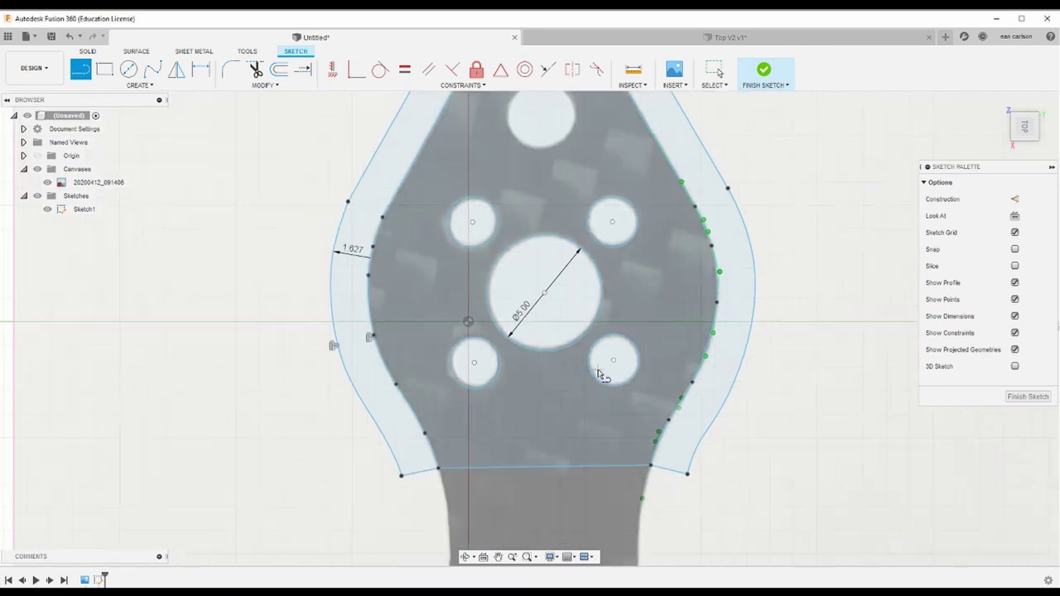
scroll(598, 374, "down", 2)
scroll(889, 398, "up", 5)
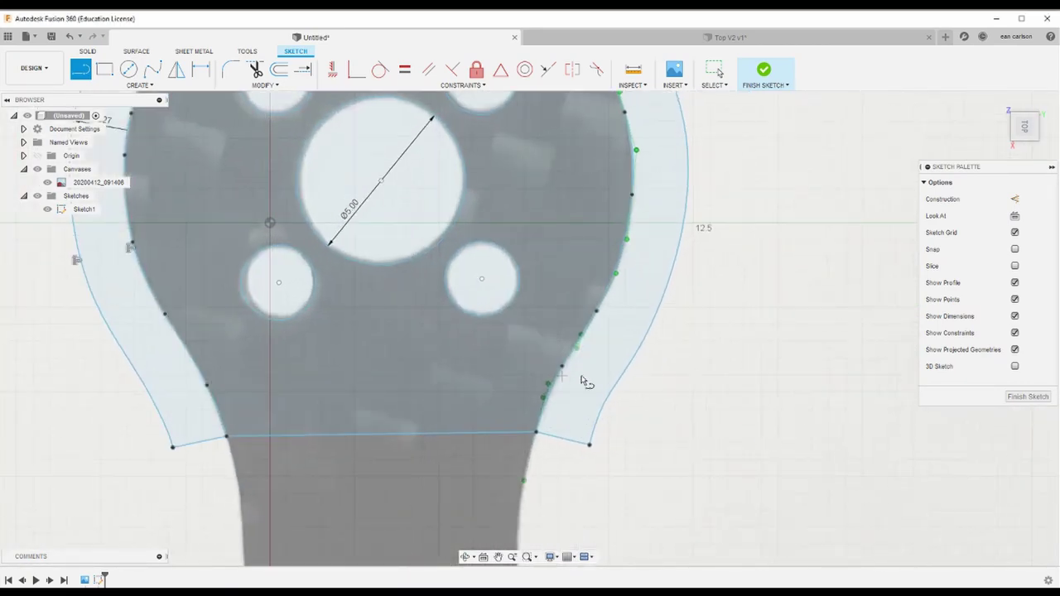
scroll(530, 401, "down", 2)
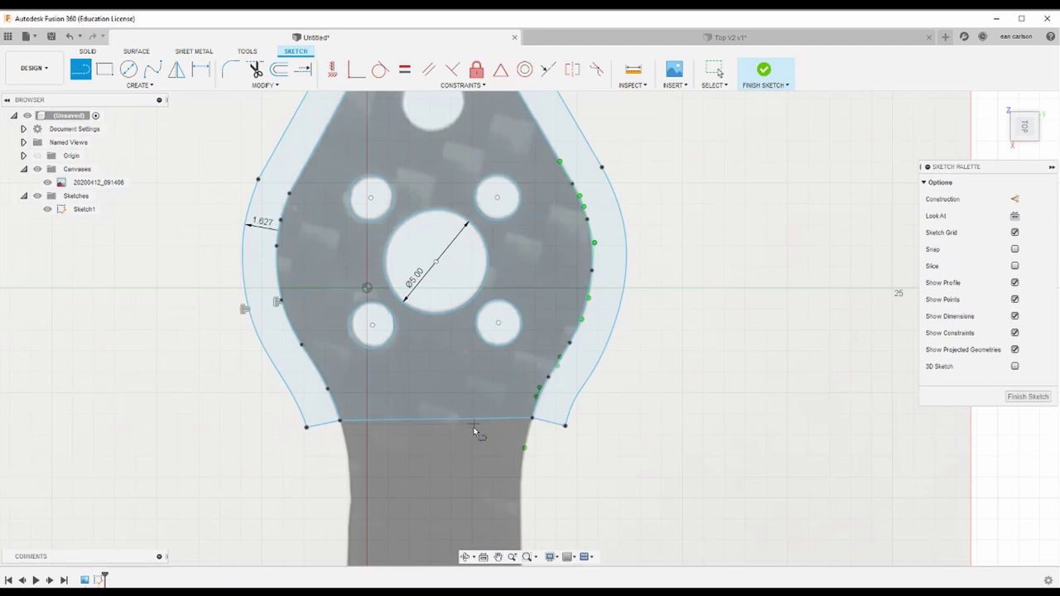
Step: Begin extruding the motor mount and offset band profiles downward about 1.4 mm, leaving out the centre and four screw holes
scroll(459, 338, "down", 2)
middle_click_drag(494, 150, 568, 296)
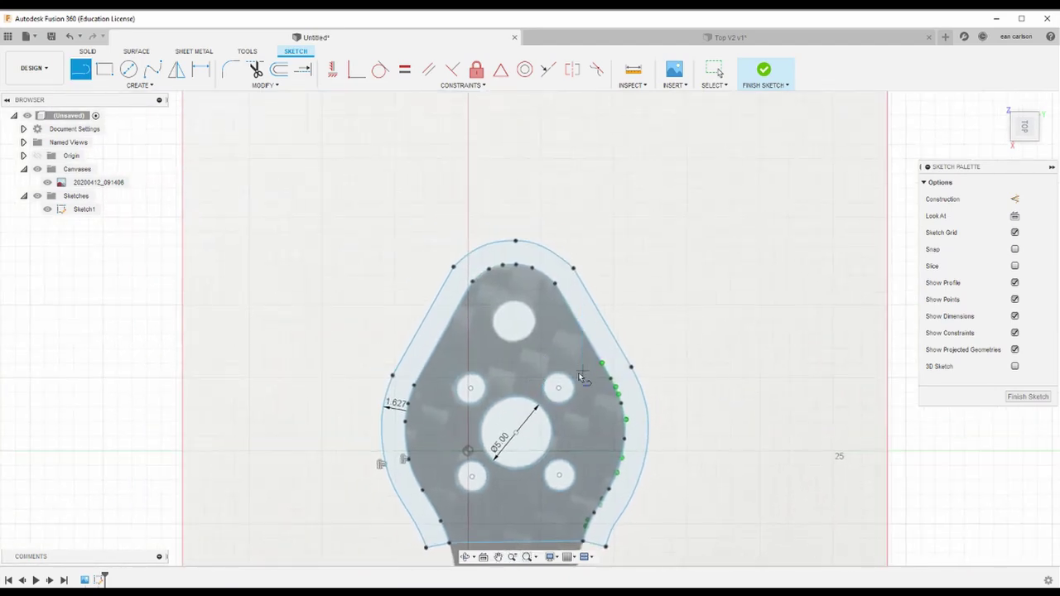
middle_click_drag(600, 404, 562, 298)
scroll(508, 379, "up", 4)
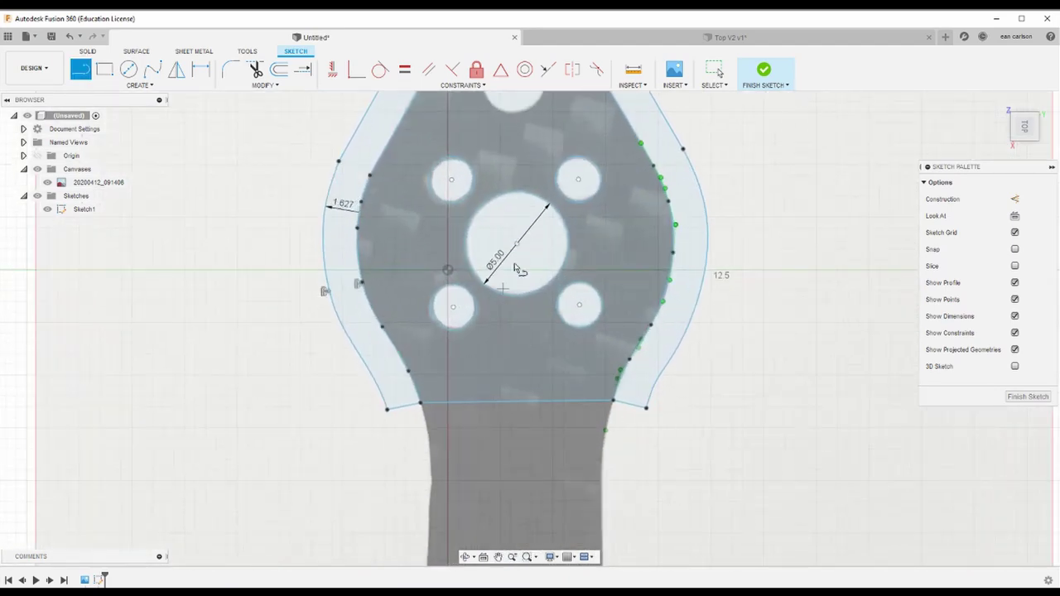
middle_click_drag(516, 265, 528, 429)
scroll(551, 296, "down", 3)
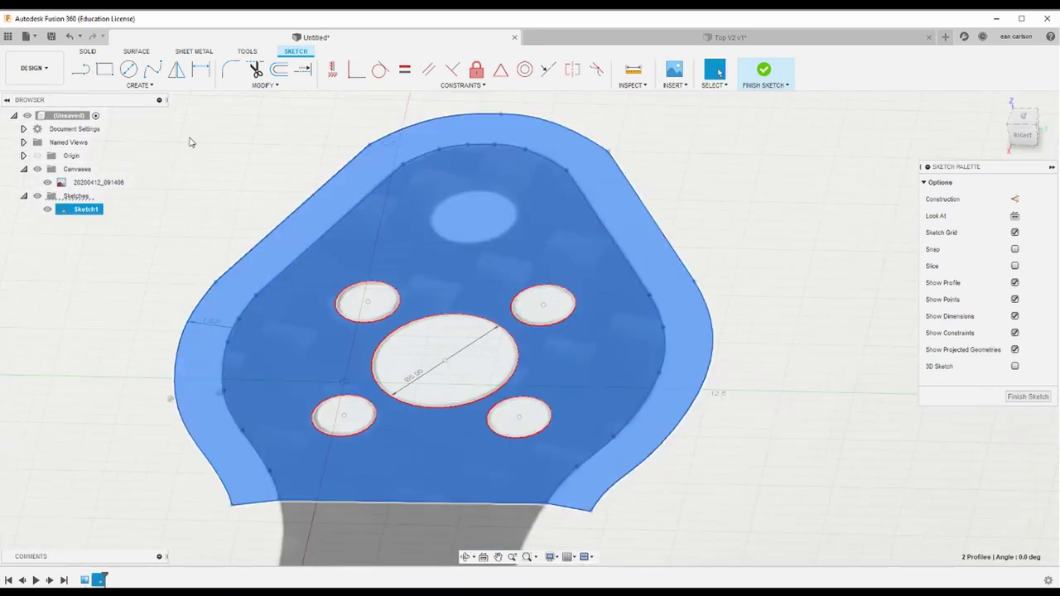
left_click(88, 51)
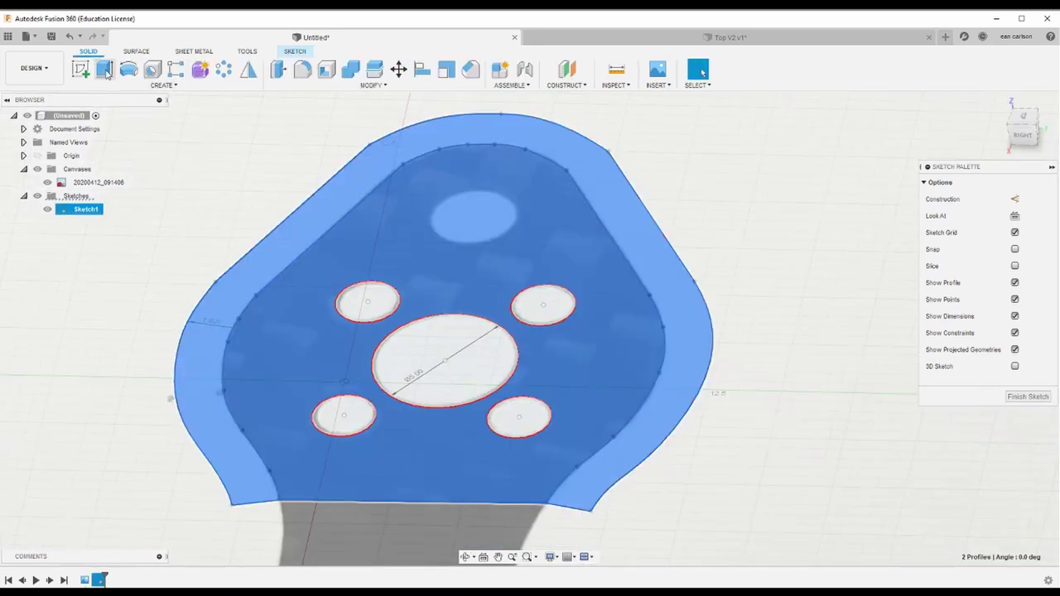
left_click(104, 72)
scroll(605, 279, "down", 2)
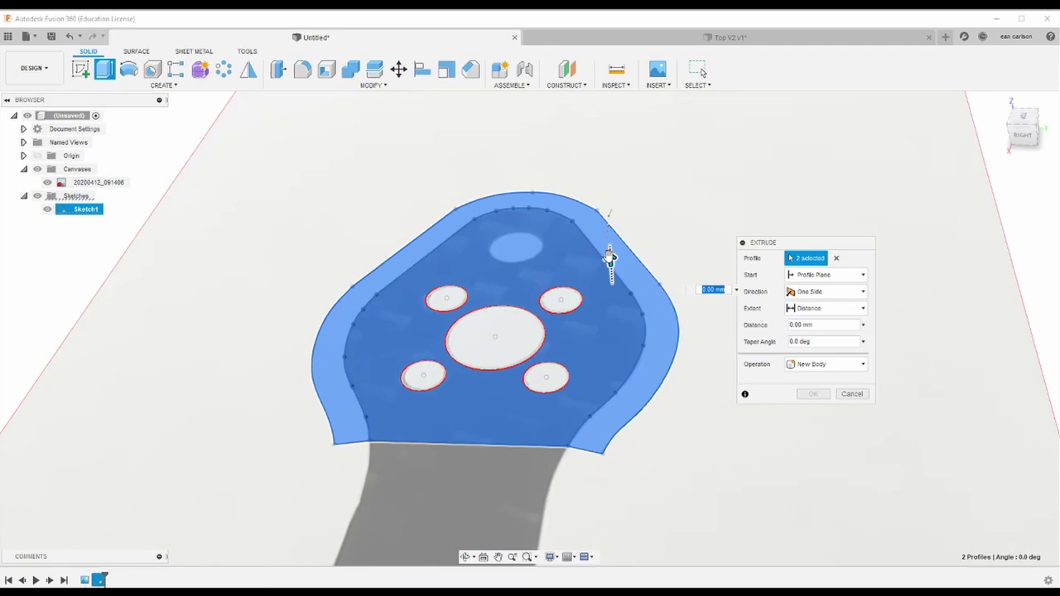
left_click_drag(610, 257, 611, 298)
Step: Set the extrusion distance to -2 mm and create the plate as a new body
middle_click_drag(610, 298, 749, 422, "shift")
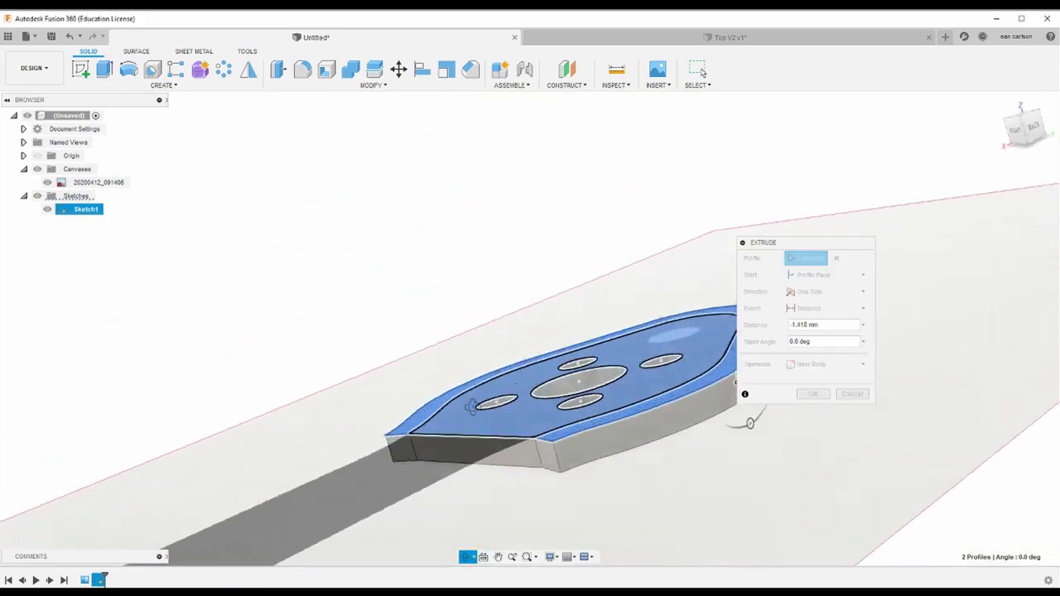
middle_click_drag(472, 407, 438, 434, "shift")
type("2")
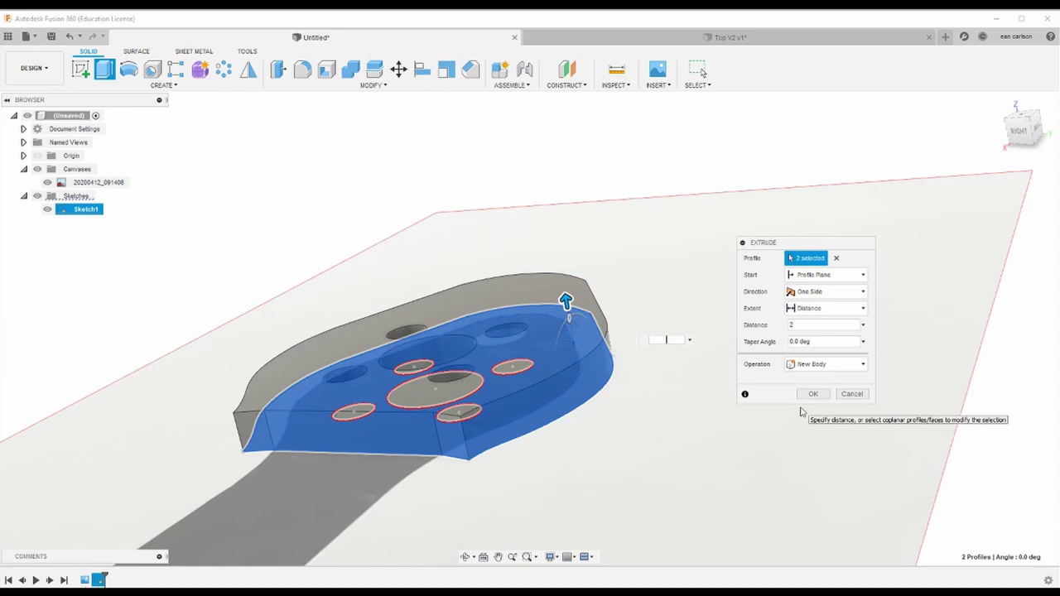
key("Home")
type("-")
key("Return")
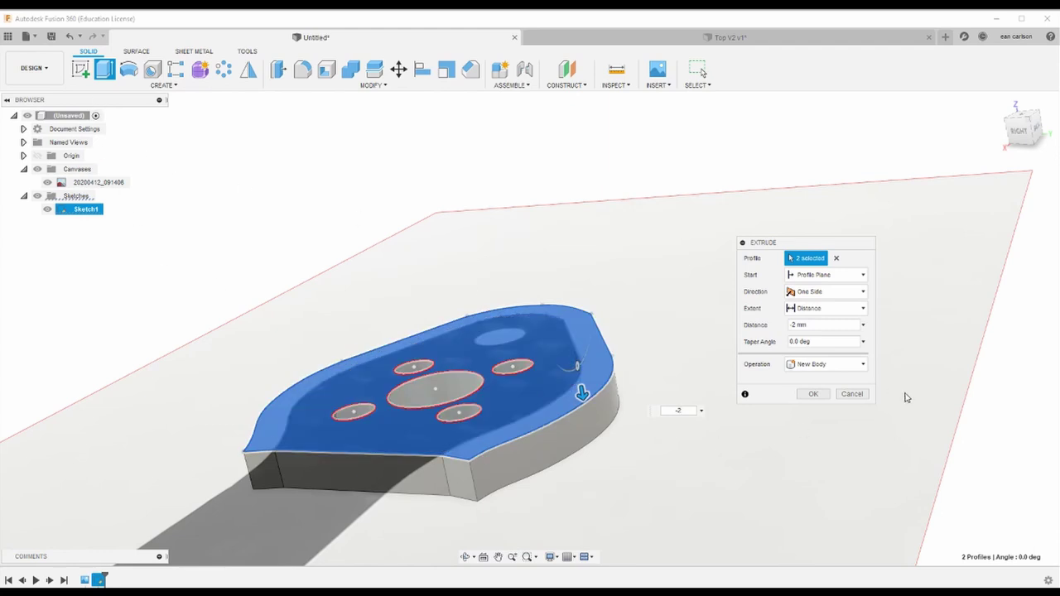
left_click(812, 397)
Step: Reopen Sketch1 for editing and extrude only the offset band profile upward as a separate rim body
mouse_move(555, 405)
middle_mouse_down("shift")
mouse_move(564, 420)
mouse_move(545, 422)
middle_mouse_up("shift")
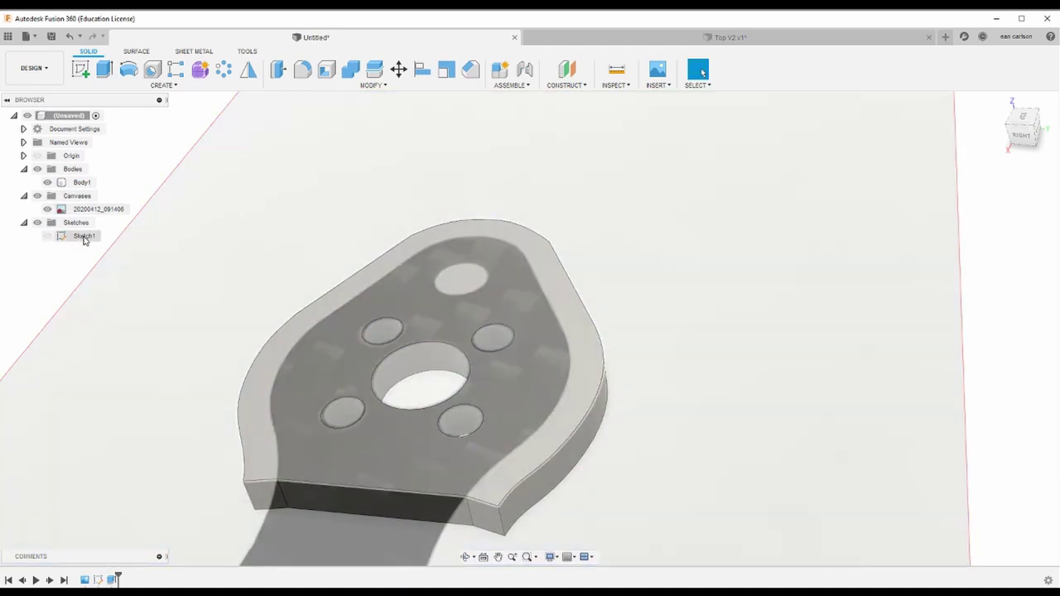
right_click(84, 238)
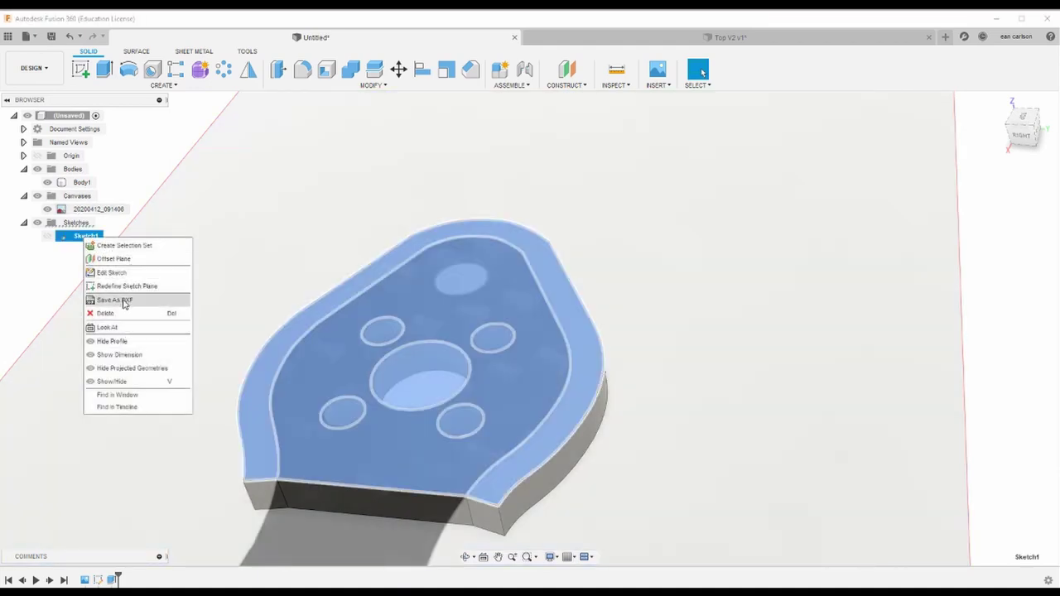
left_click(106, 273)
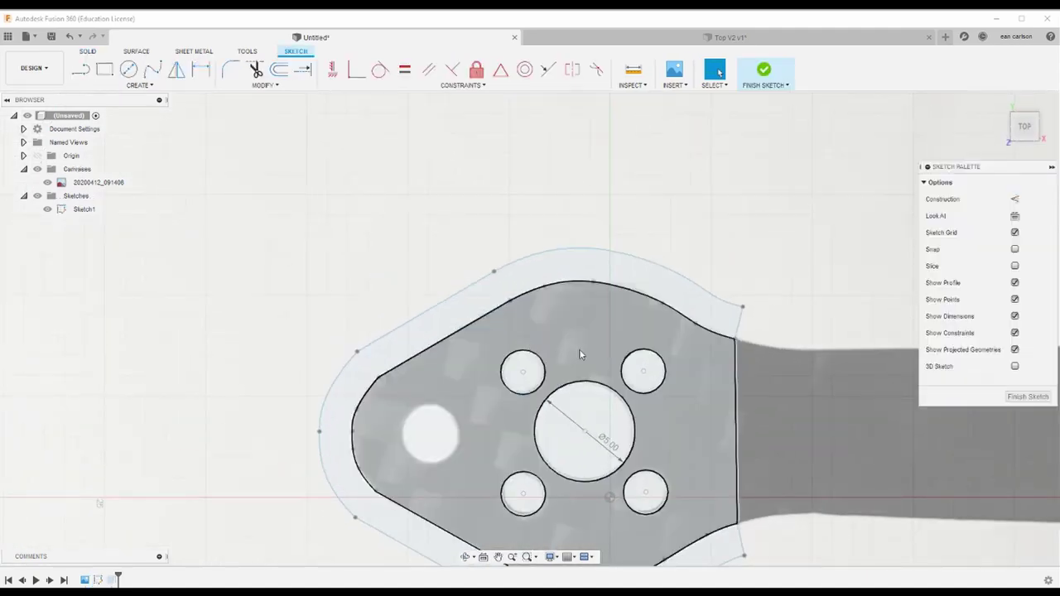
mouse_move(485, 507)
middle_mouse_down("shift")
mouse_move(485, 435)
mouse_move(518, 438)
mouse_move(453, 471)
middle_mouse_up("shift")
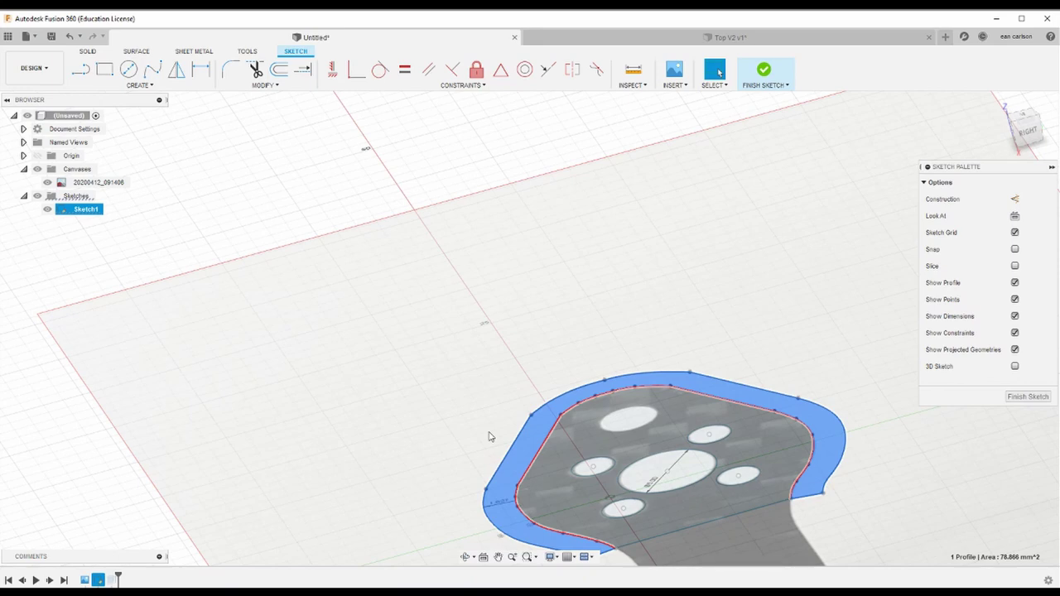
scroll(710, 425, "down", 2)
scroll(729, 439, "up", 3)
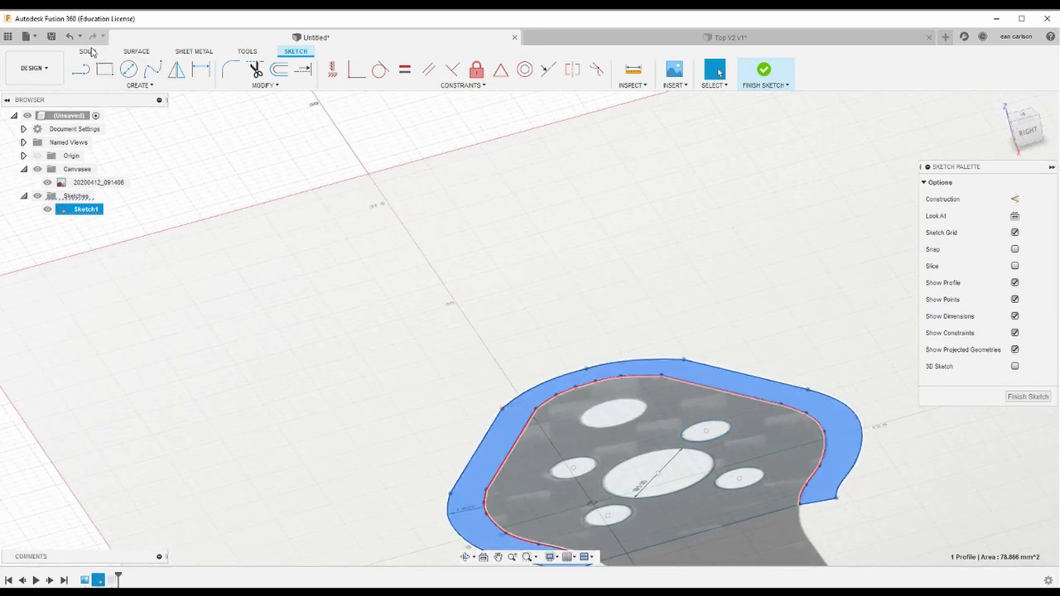
left_click(87, 51)
left_click(105, 71)
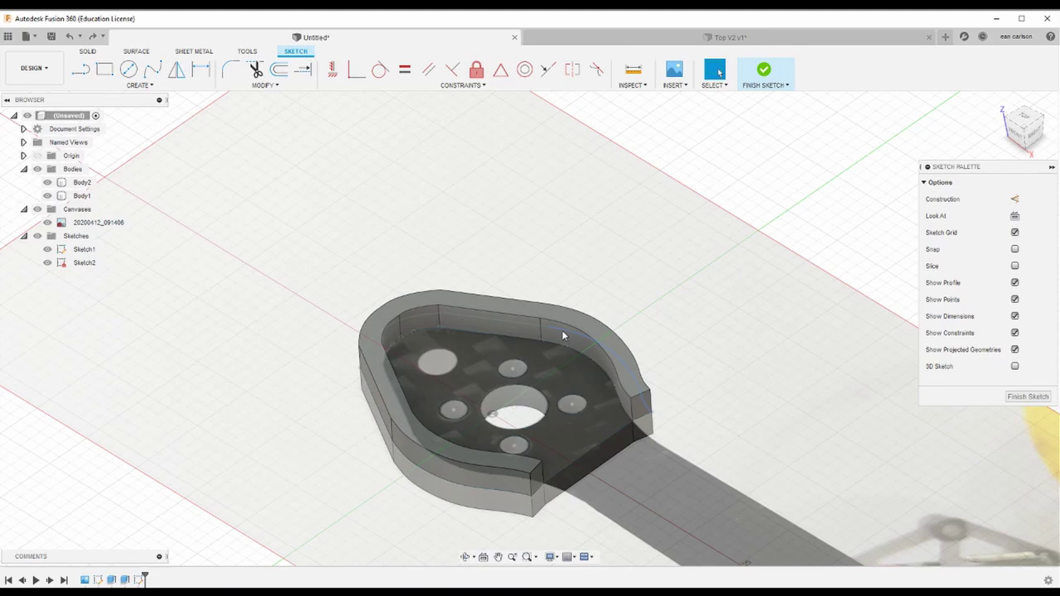
Step: Project the outline of the raised rim's top face into the new sketch, keeping the projection linked
scroll(562, 334, "up", 5)
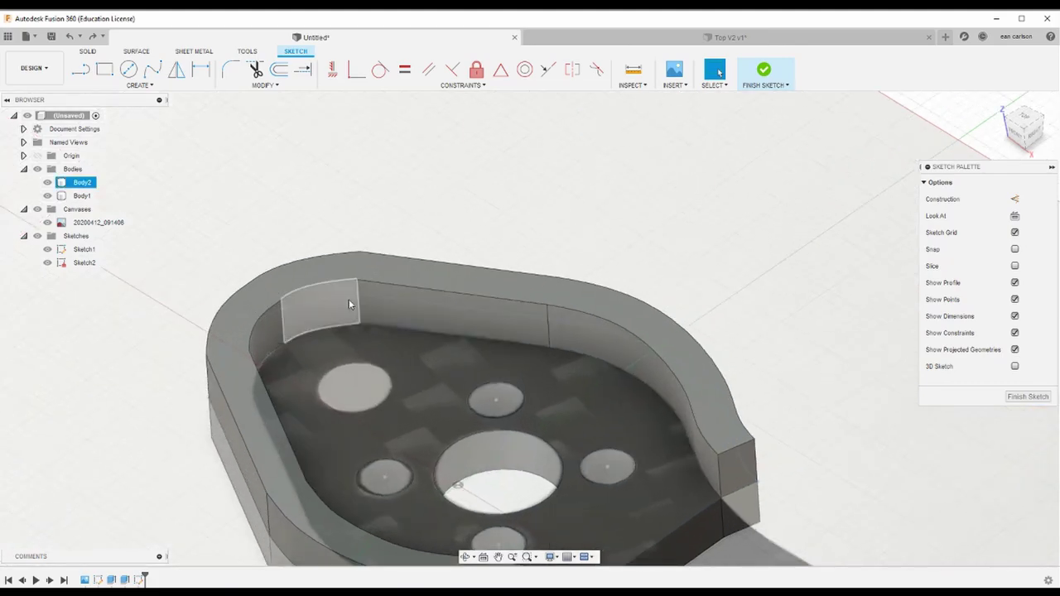
scroll(411, 305, "down", 5)
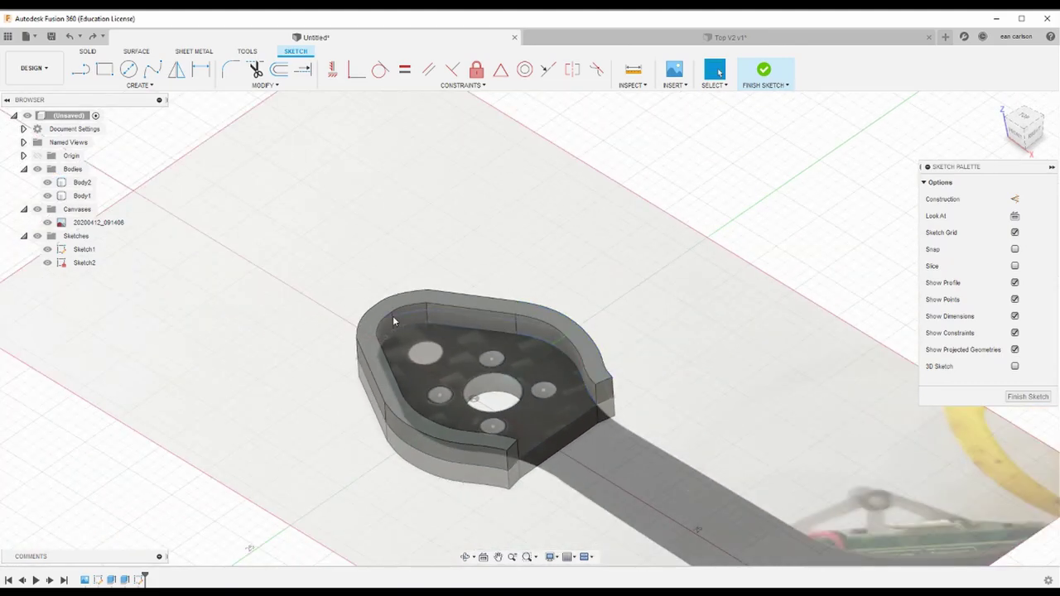
scroll(424, 338, "down", 3)
scroll(422, 336, "up", 6)
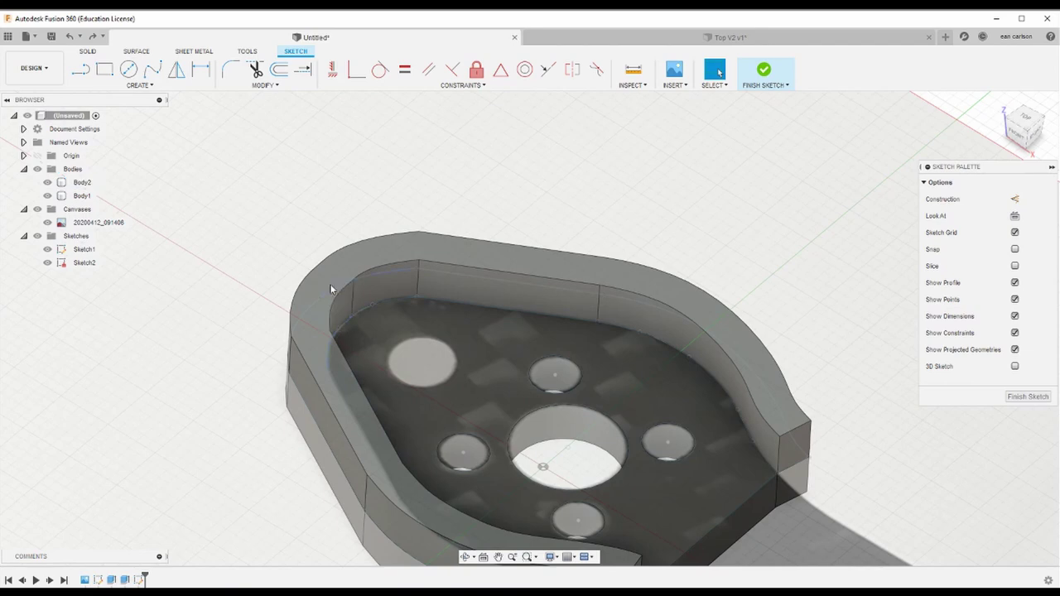
left_click(409, 318)
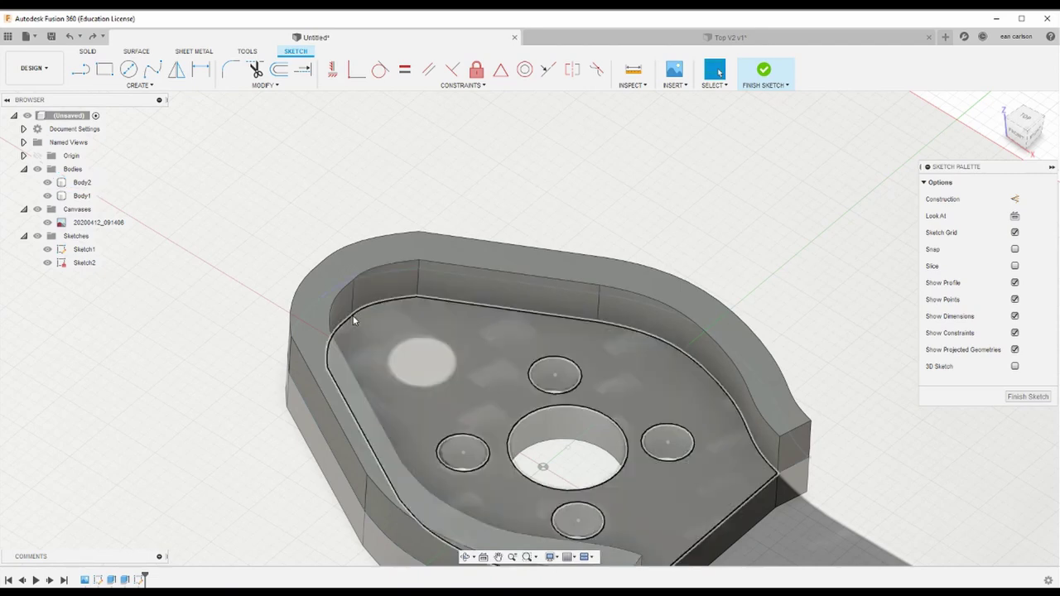
left_click(140, 86)
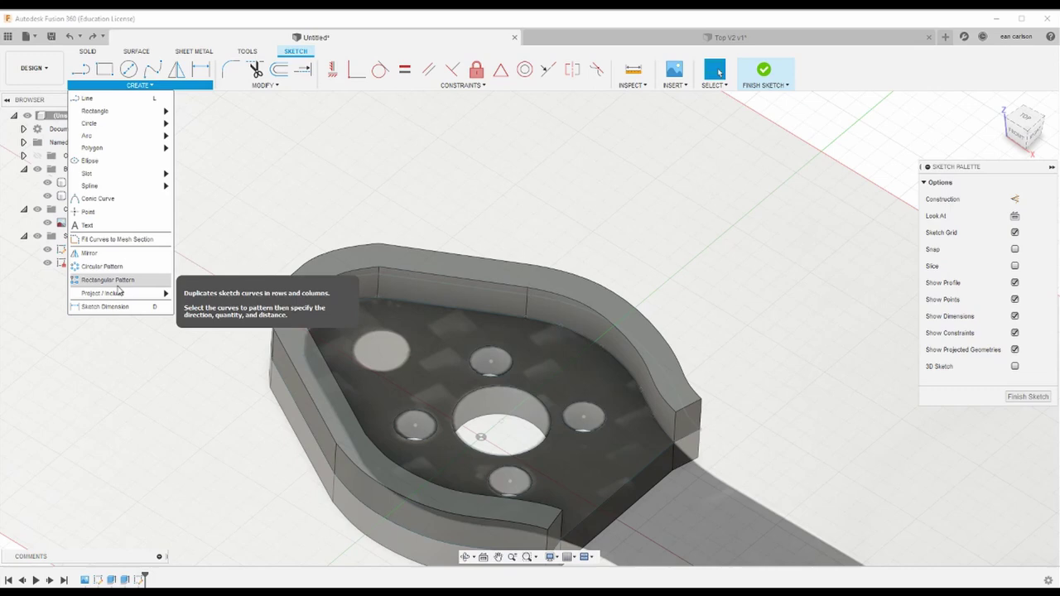
mouse_move(120, 294)
left_click(212, 297)
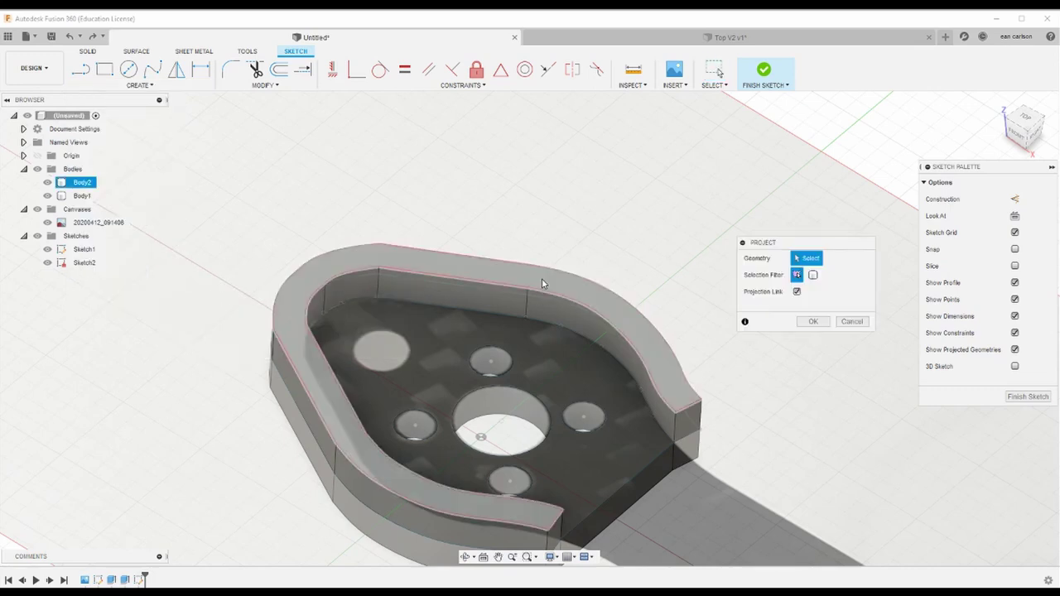
left_click(541, 279)
left_click(811, 323)
Step: Draw a line across the rim's open end joining its two inner corners
left_click(81, 69)
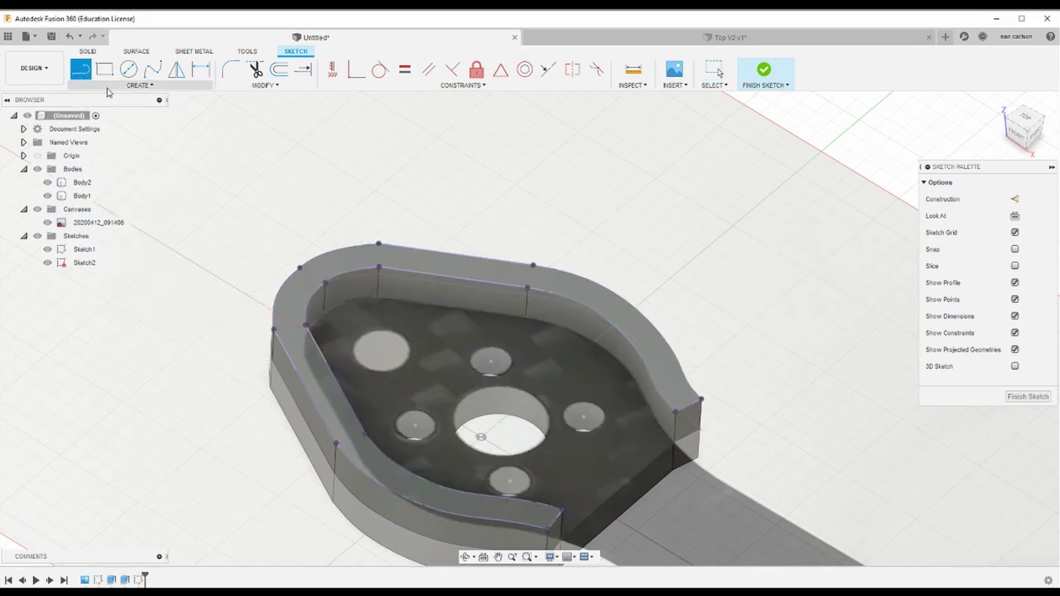
left_click(563, 511)
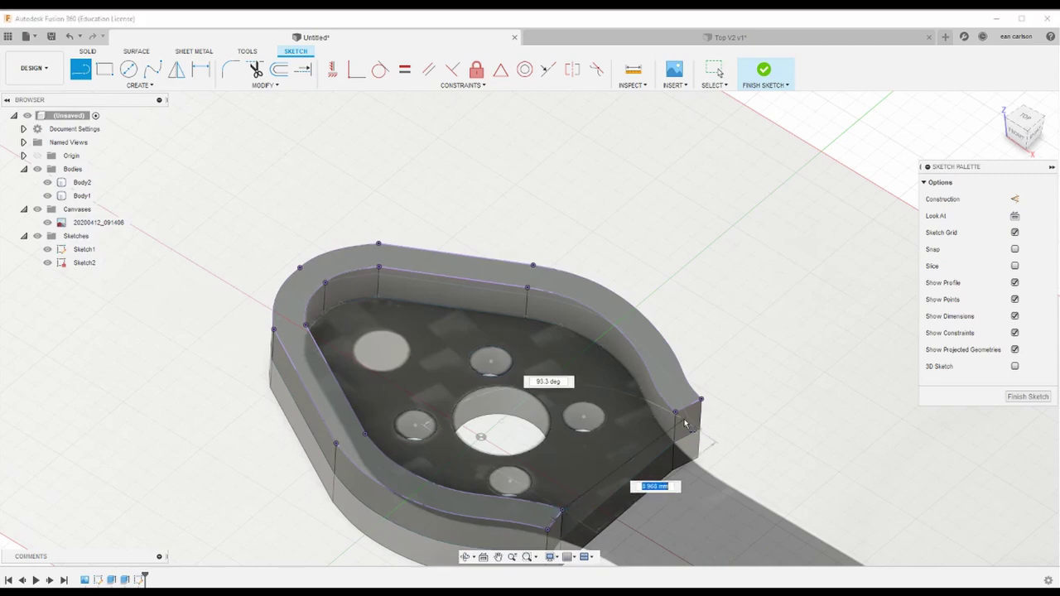
left_click(675, 412)
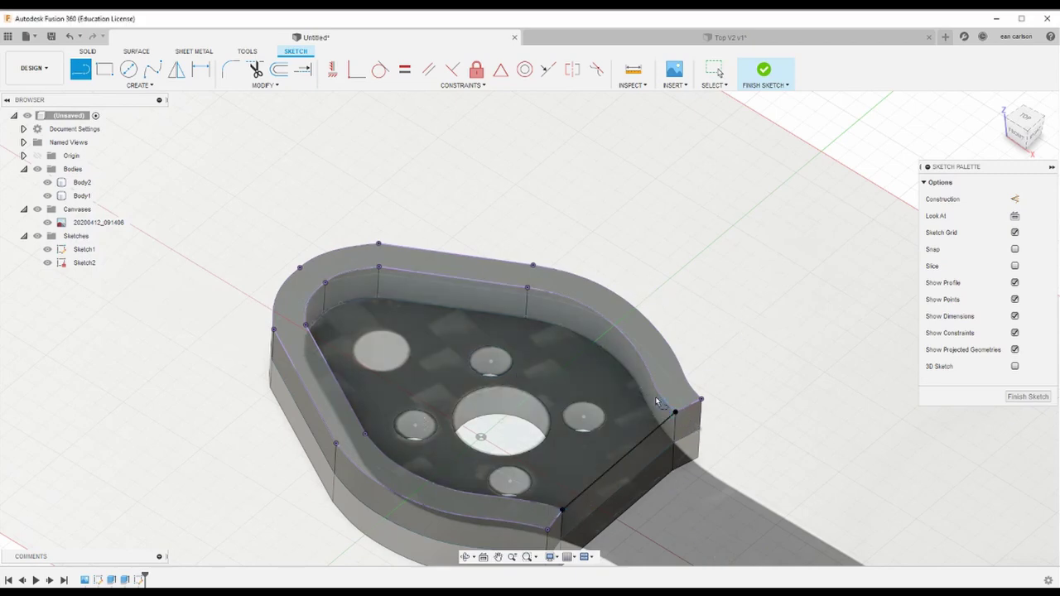
key("Escape")
Step: Extrude the rim and enclosed profiles upward with the Join operation, making the cap roughly as thick as the rim
left_click(409, 481)
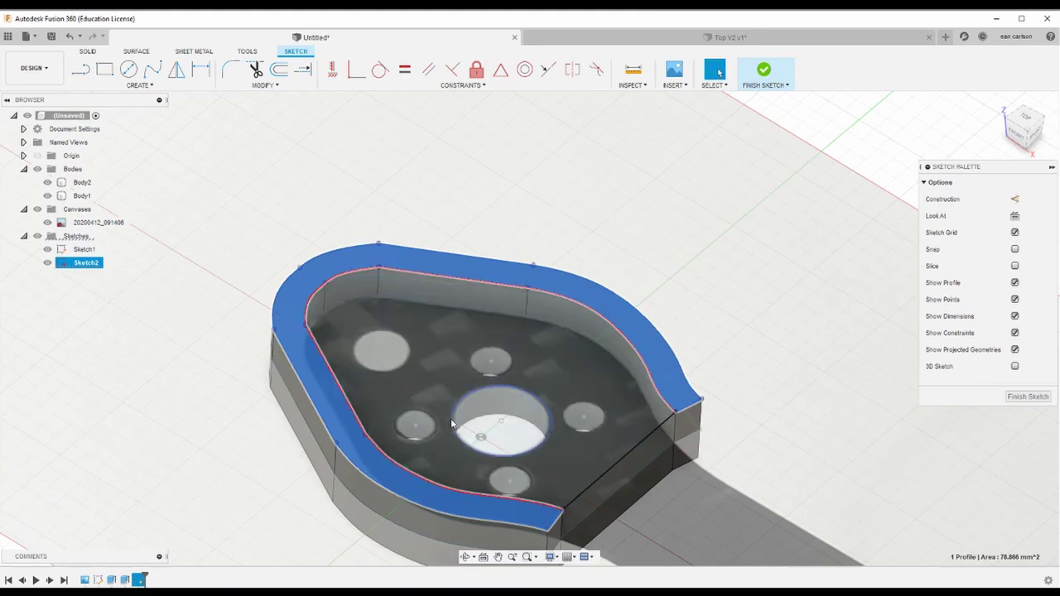
left_click(542, 365)
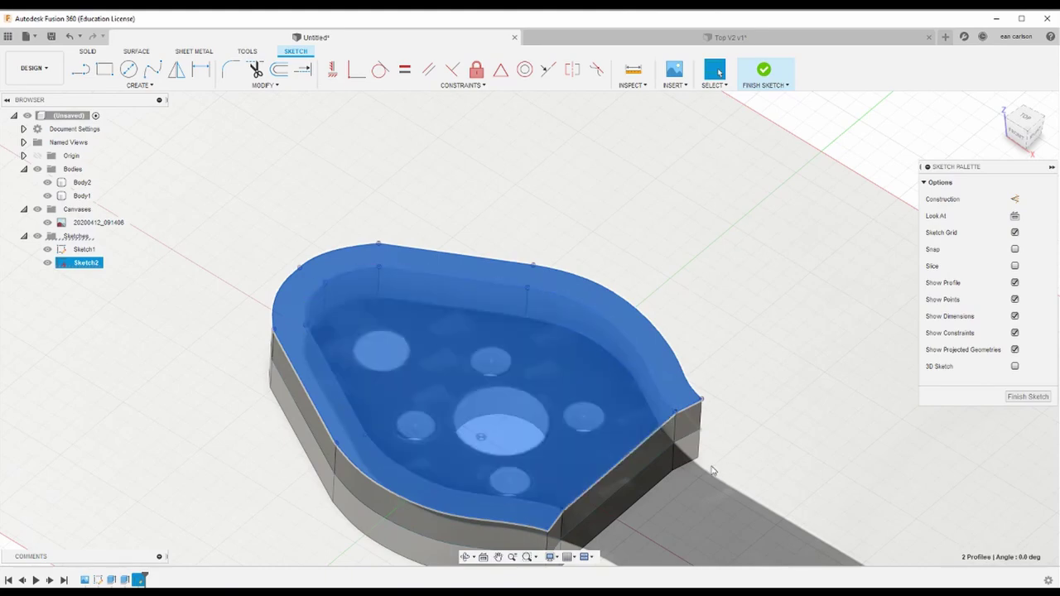
middle_click_drag(693, 412, 724, 390, "shift")
scroll(589, 419, "up", 2)
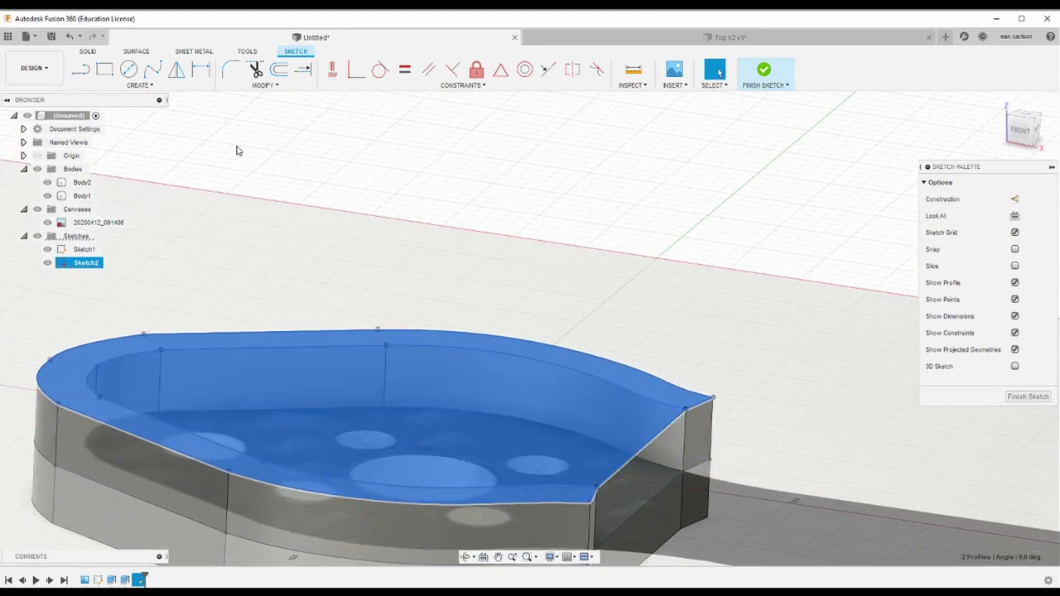
left_click(87, 51)
left_click(104, 69)
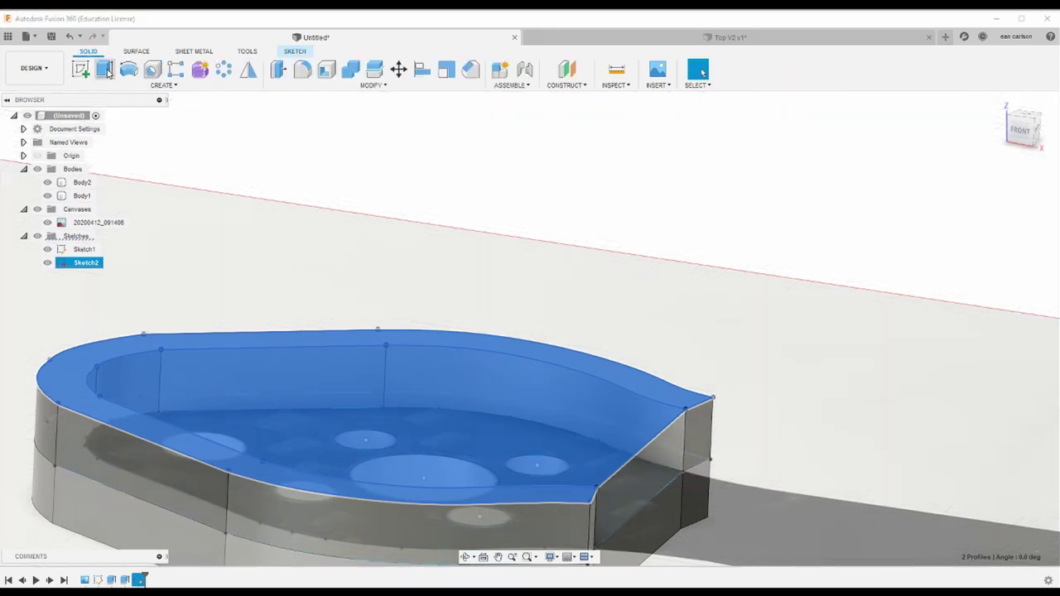
left_click_drag(369, 396, 372, 332)
left_click(1021, 130)
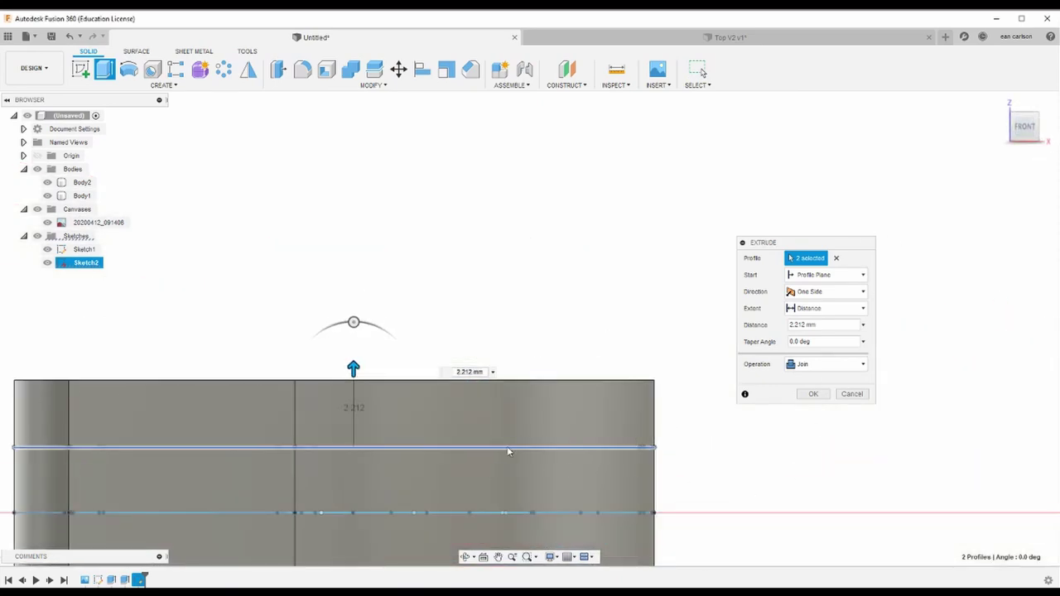
middle_click_drag(398, 412, 678, 378)
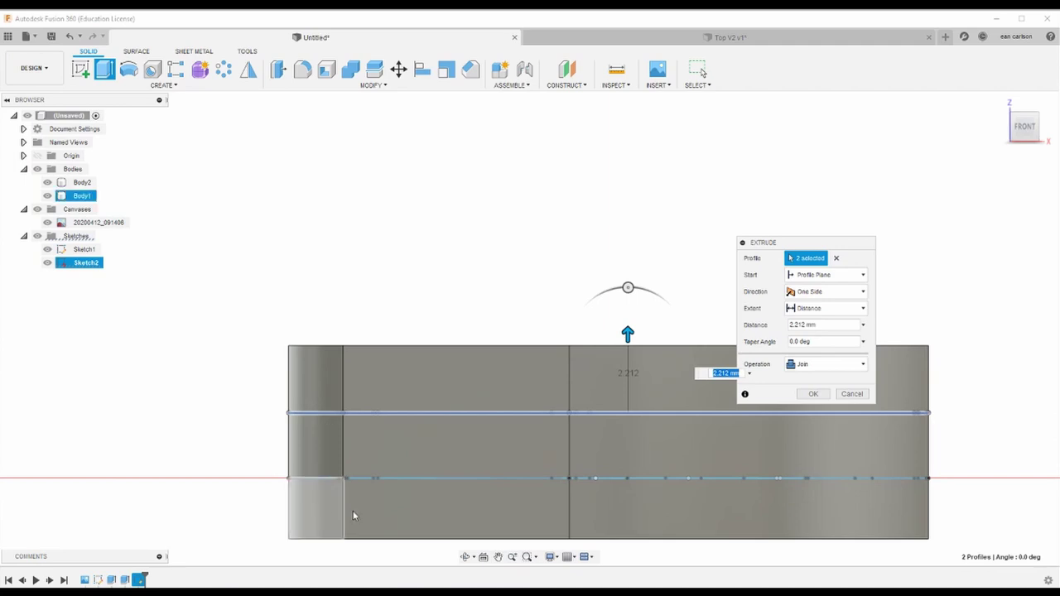
left_click_drag(628, 334, 628, 344)
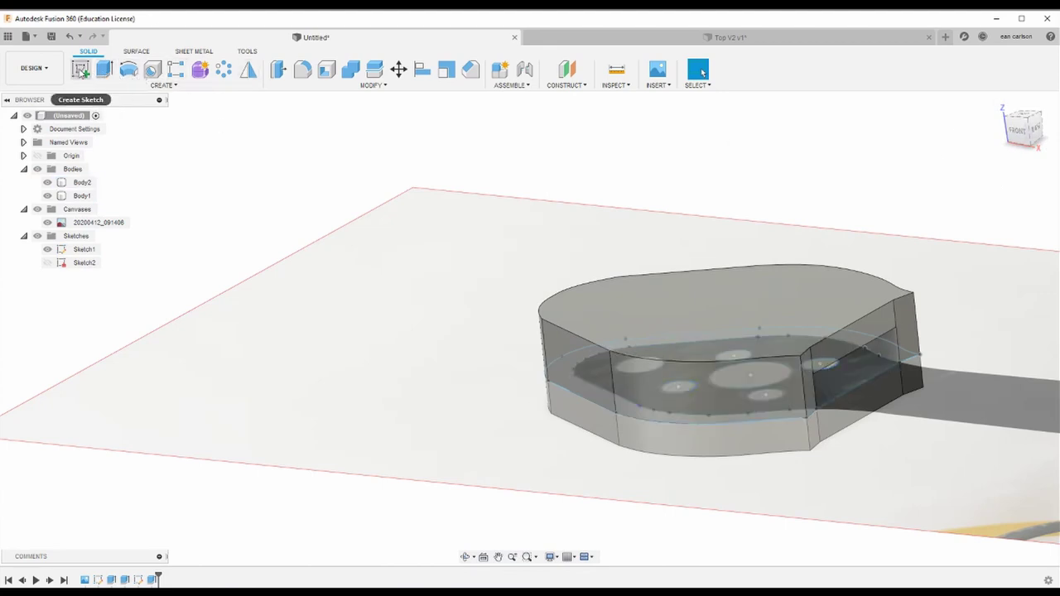
Step: Start a new sketch on the vertical front origin plane through the stacked bodies
left_click(80, 71)
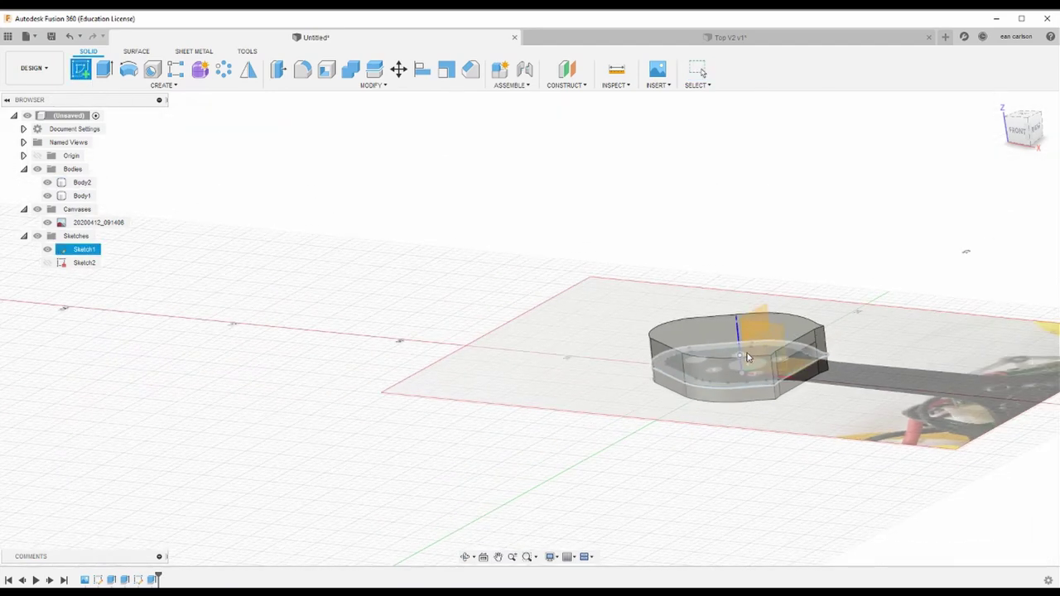
left_click(761, 329)
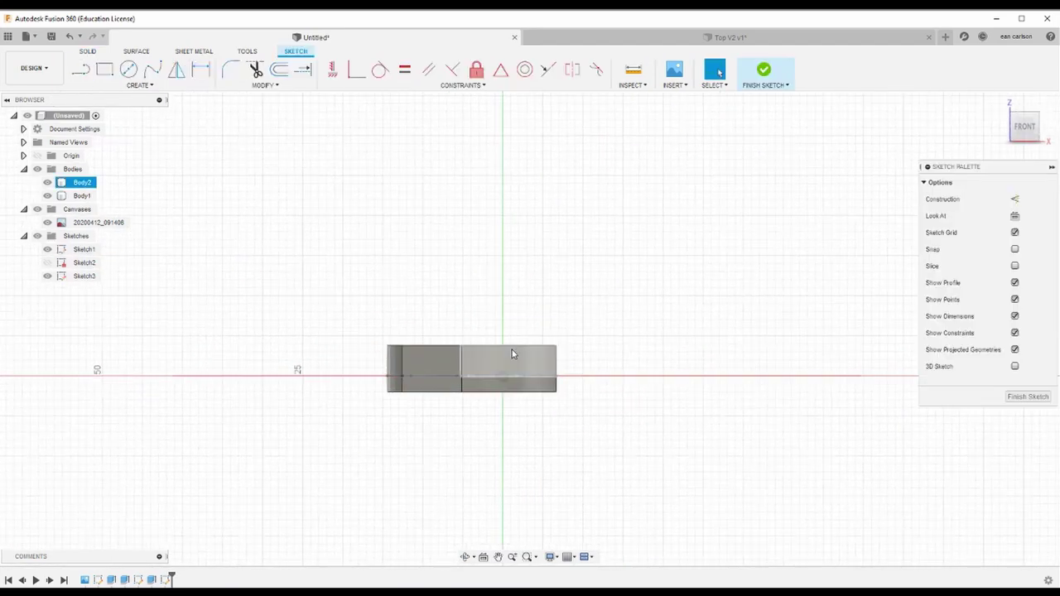
scroll(415, 365, "up", 3)
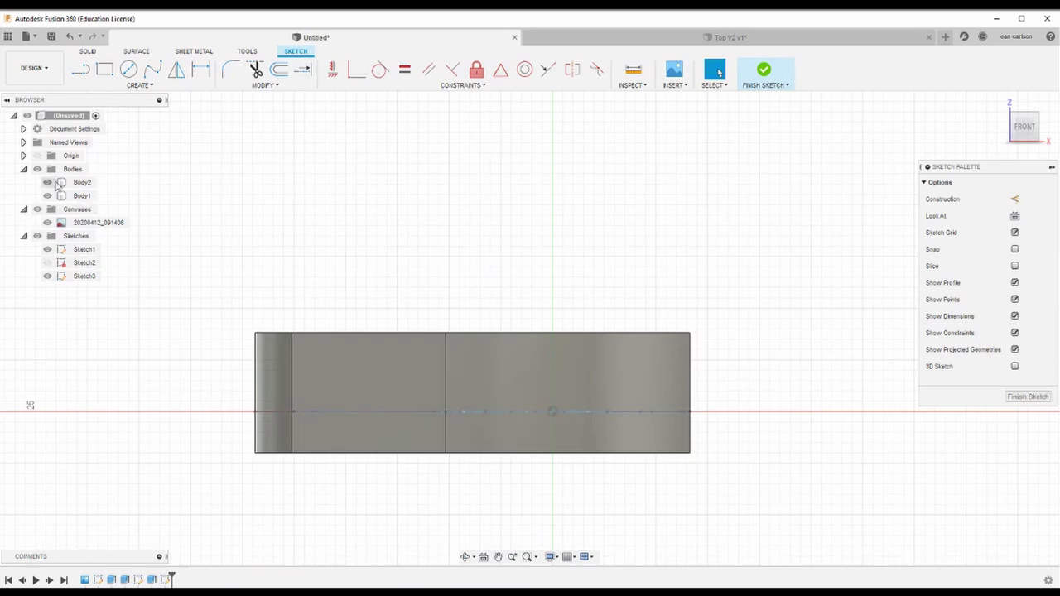
Step: Draw a fit-point spline rising from the body's base at the closed end, curving over, and sloping down past the open end
left_click(153, 70)
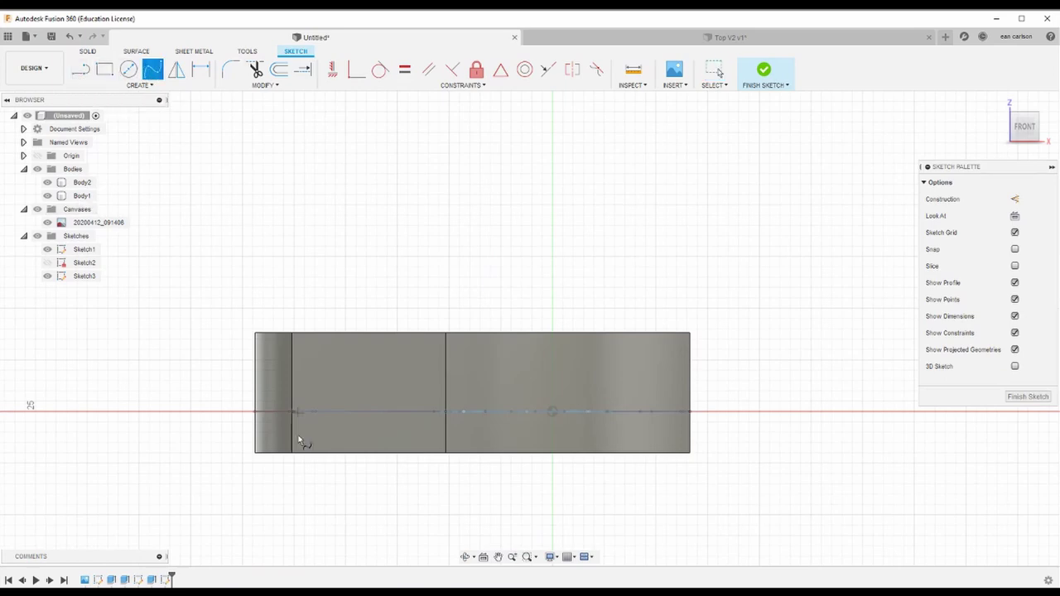
scroll(296, 438, "up", 3)
scroll(287, 482, "up", 2)
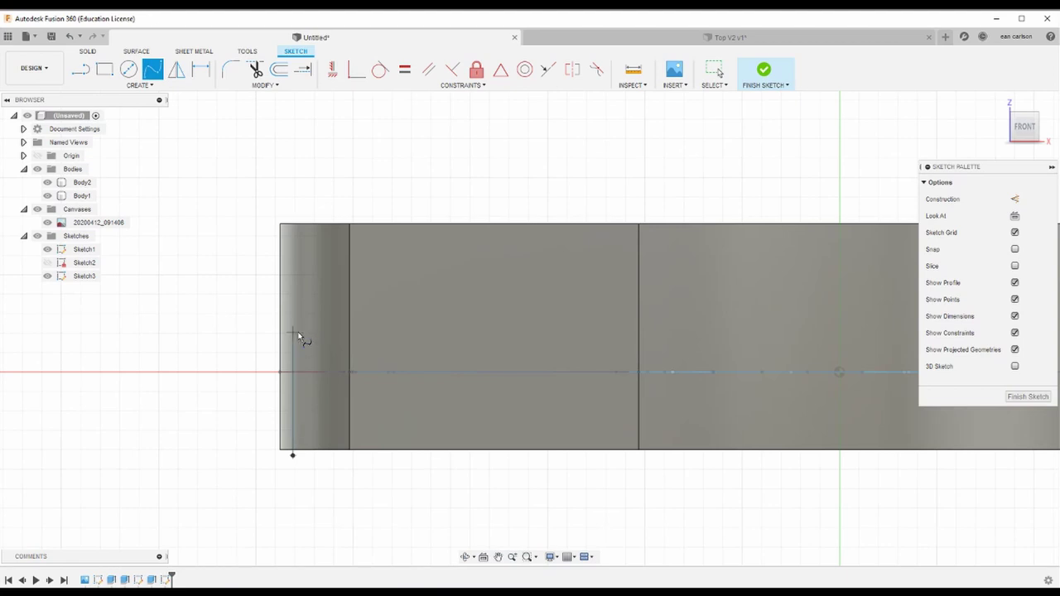
left_click(314, 256)
middle_click_drag(746, 270, 452, 240)
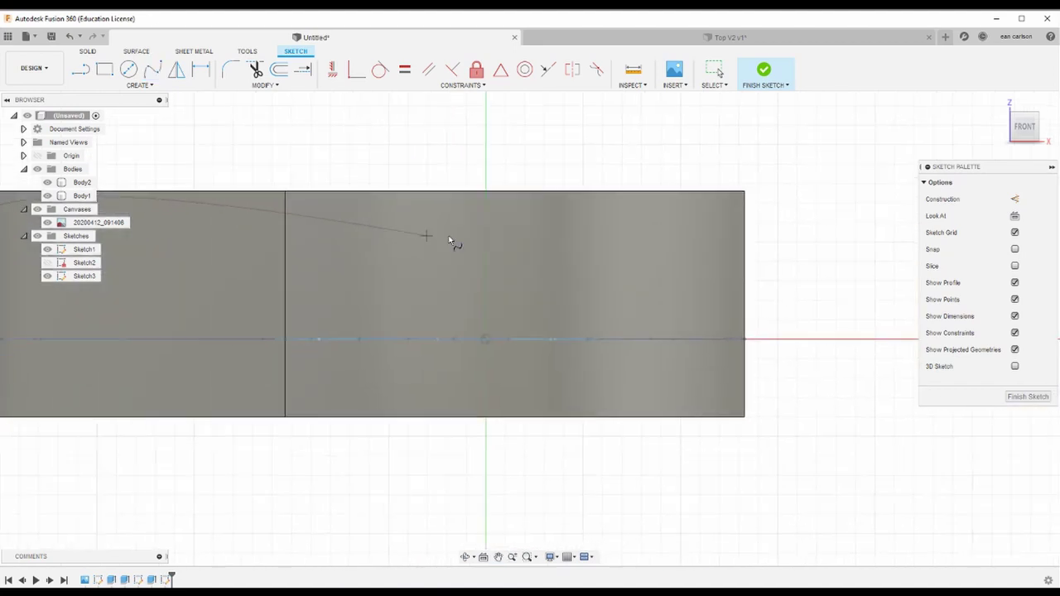
scroll(452, 239, "down", 2)
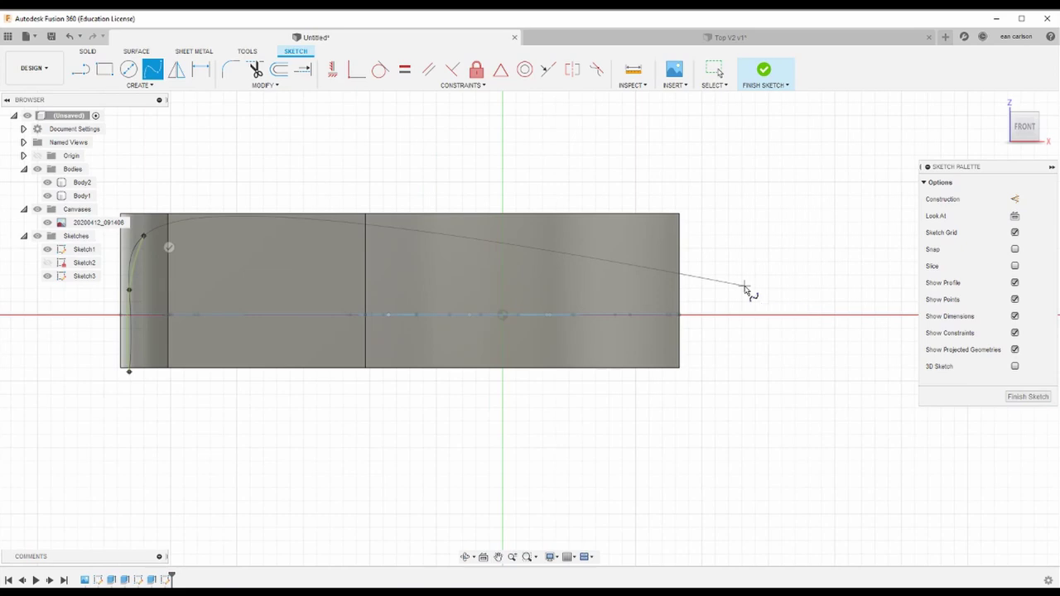
left_click(745, 287)
left_click(740, 314)
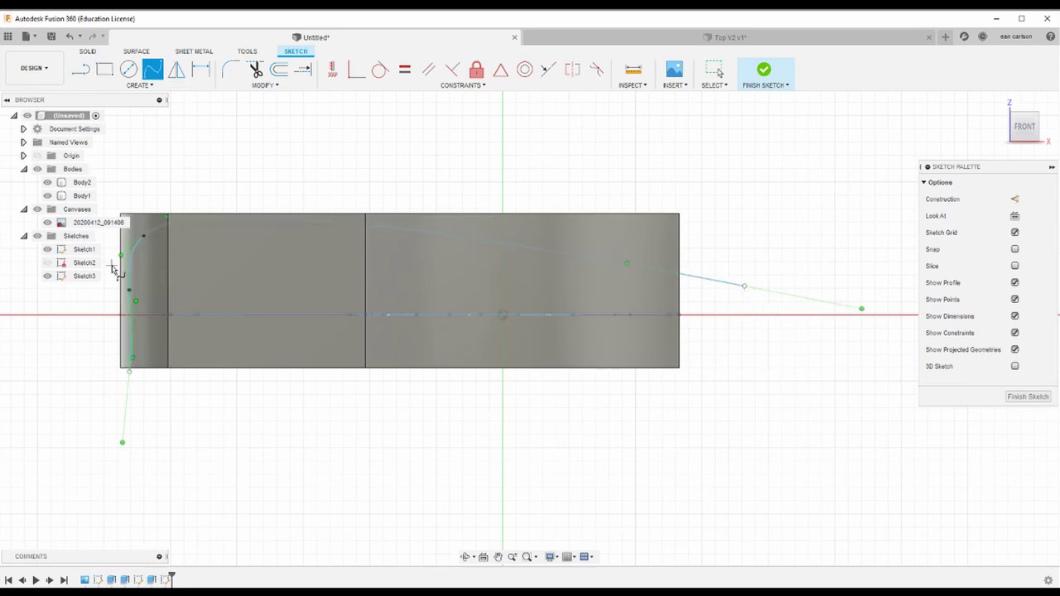
middle_click_drag(242, 307, 525, 344)
scroll(463, 306, "up", 4)
middle_click_drag(398, 380, 478, 336)
key("Return")
key("Escape")
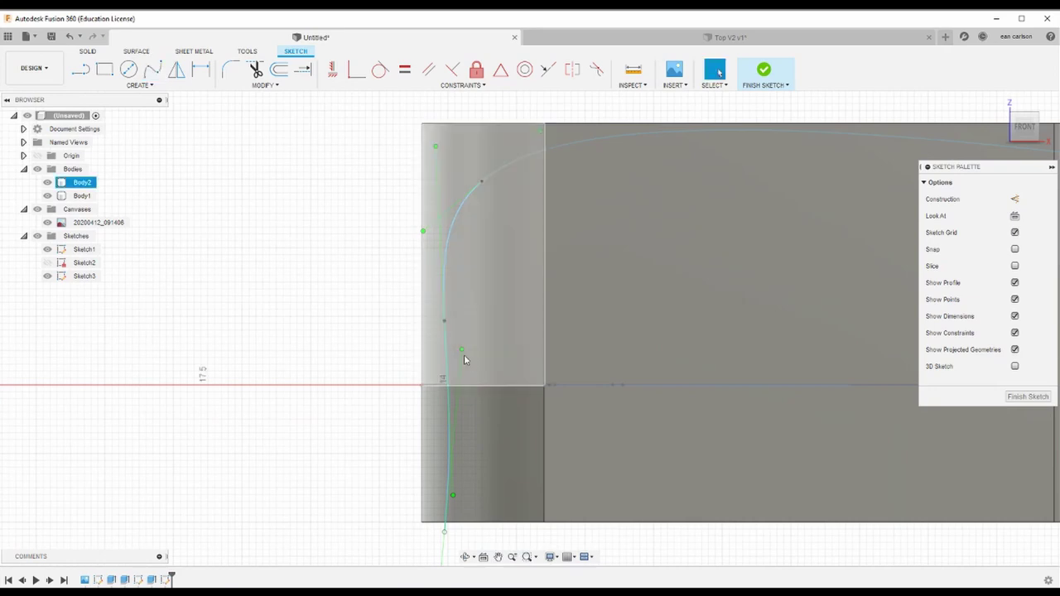
Step: Reshape the spline at the closed end by adjusting its tangent handle and fit points so it rises nearly vertically before curving over
left_click_drag(461, 347, 444, 352)
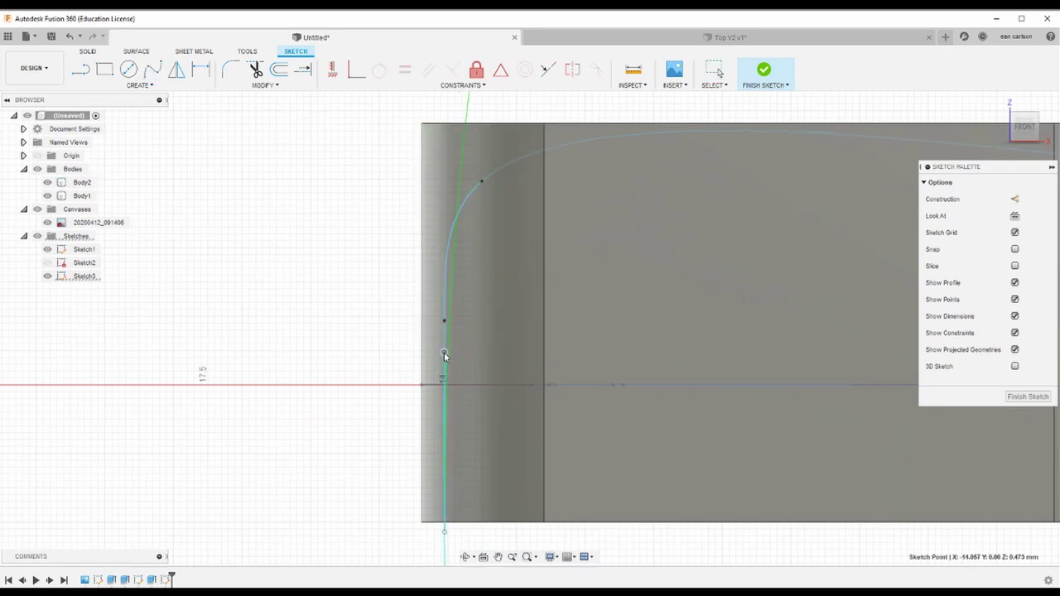
left_click(439, 323)
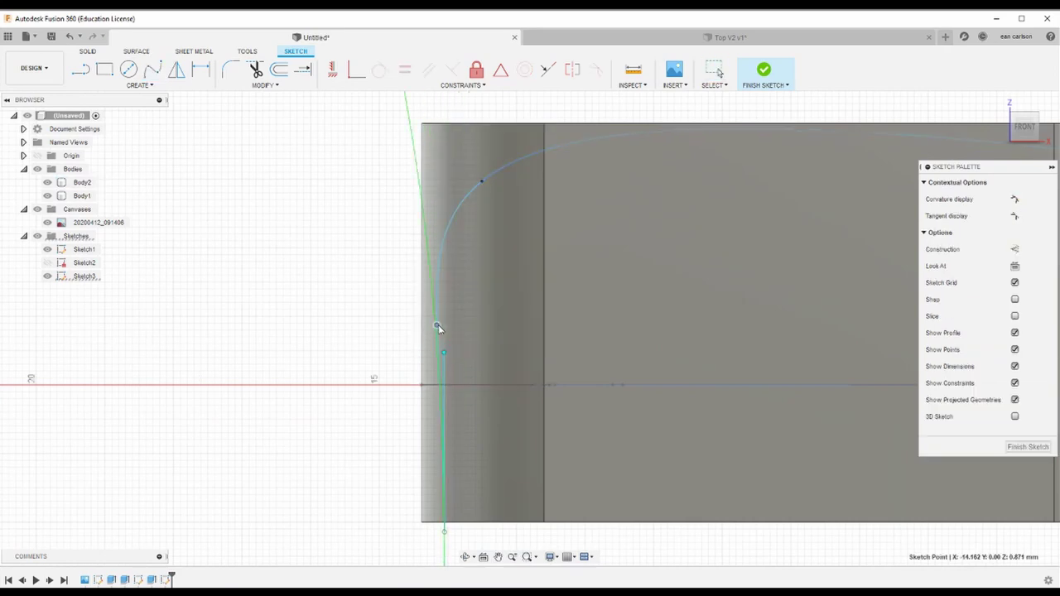
left_click_drag(439, 319, 436, 305)
left_click_drag(482, 180, 495, 187)
scroll(548, 202, "down", 5)
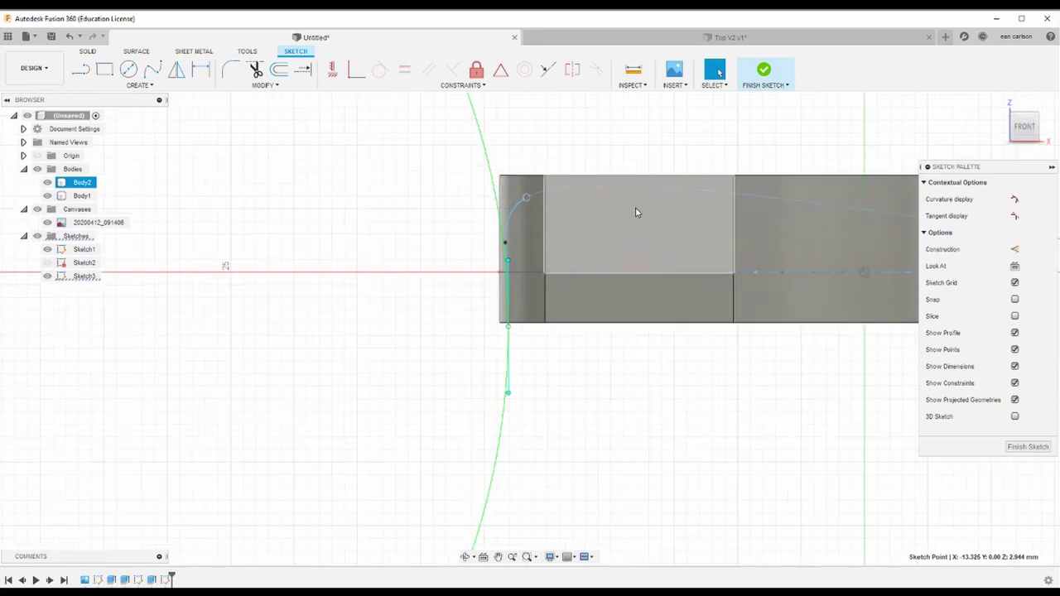
Step: Connect the spline's two ends with a chain of lines passing above and around the body to form a closed cutting profile
middle_click_drag(665, 218, 464, 250)
key("l")
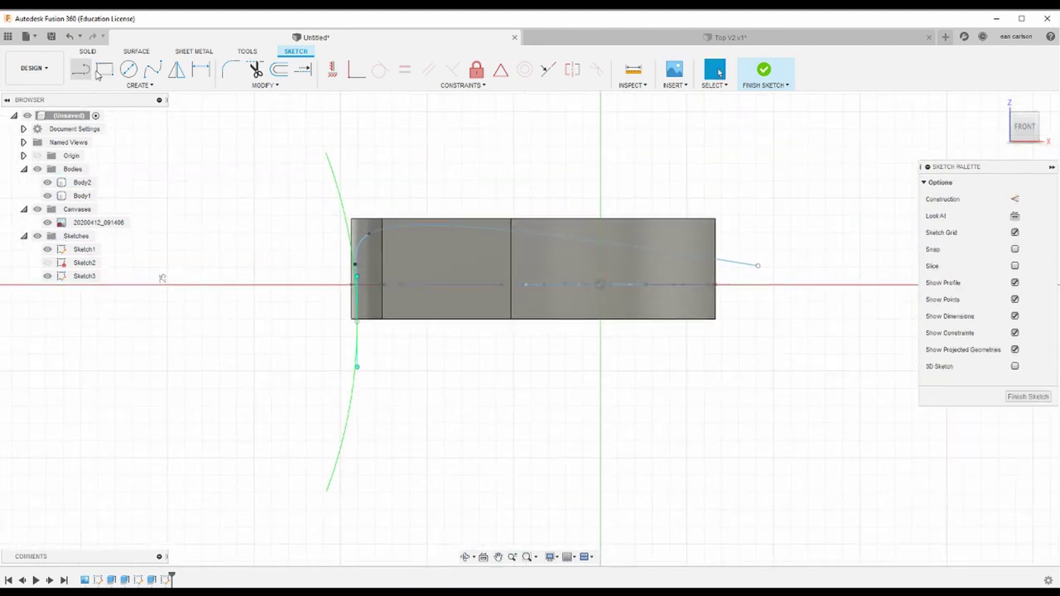
left_click(758, 266)
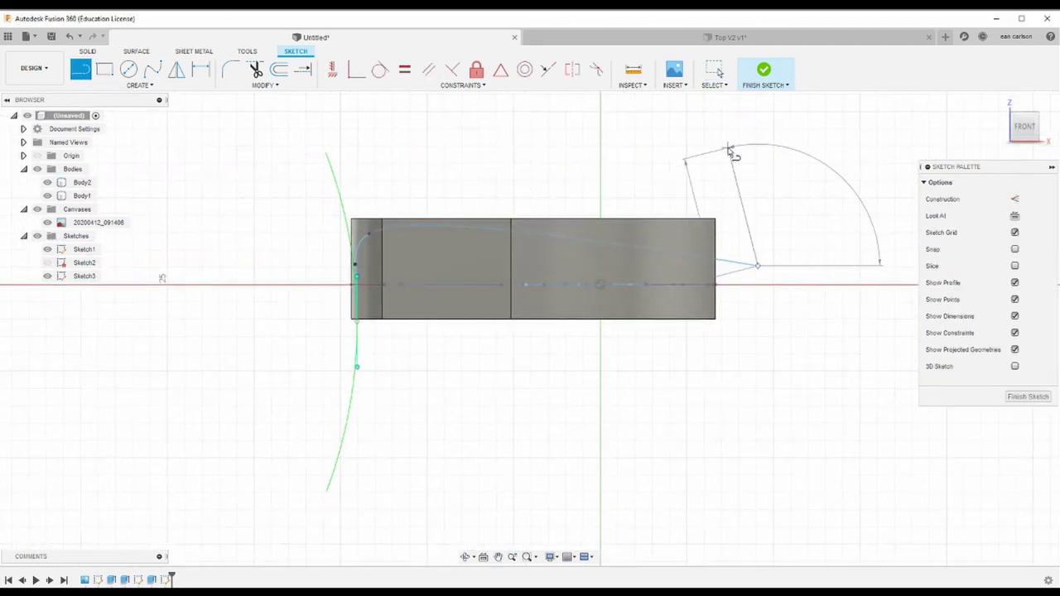
left_click(729, 149)
left_click(402, 154)
left_click(255, 214)
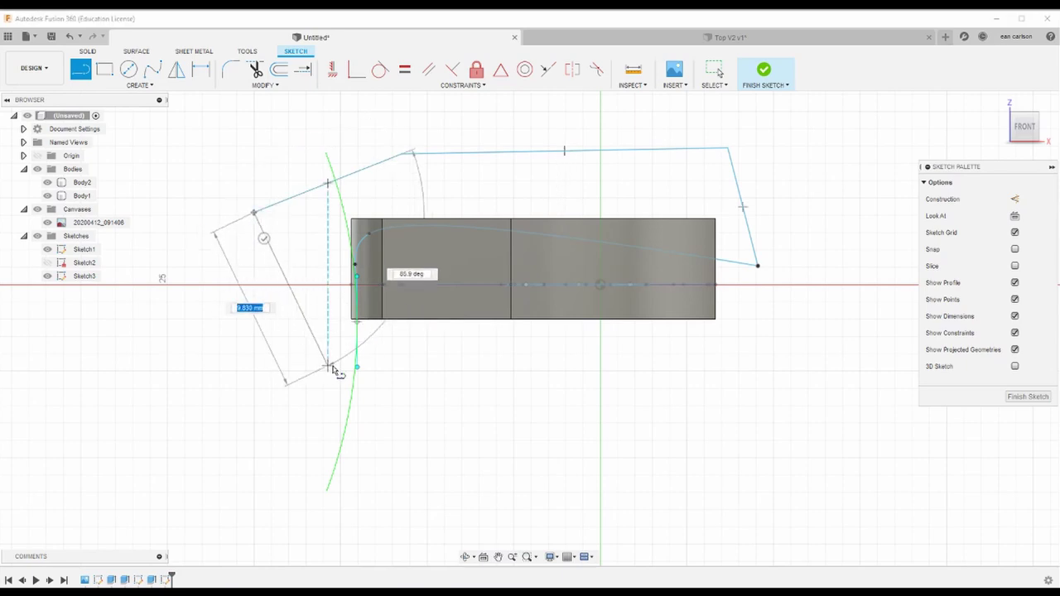
left_click(356, 321)
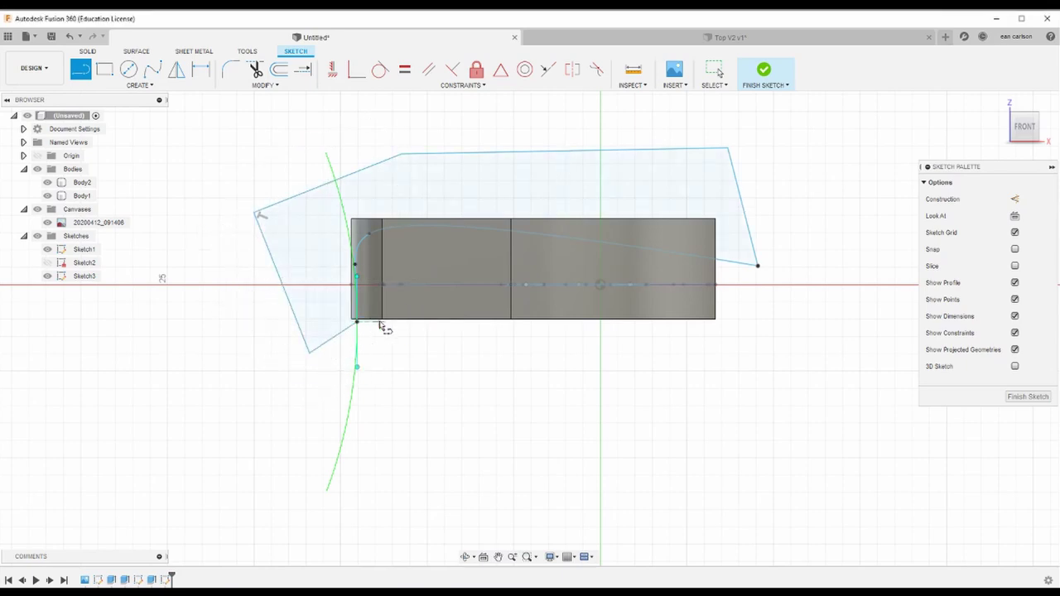
Step: Move the whole closed cutting profile about 12.57 mm sideways along the Z Distance direction, placing it in front of the body
scroll(419, 209, "down", 2)
middle_click_drag(428, 271, 490, 414)
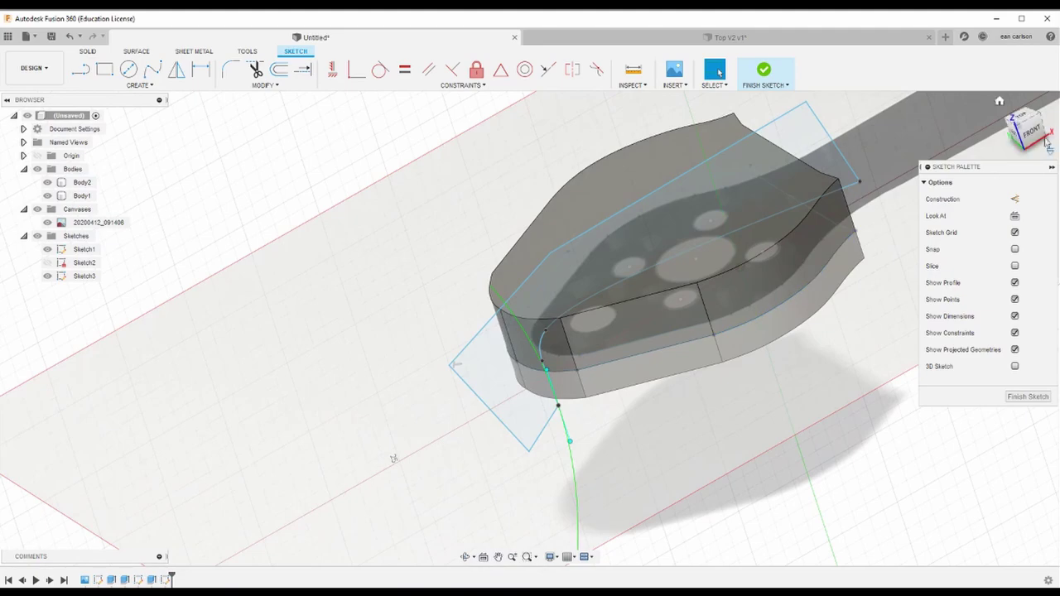
left_click(1016, 138)
mouse_move(356, 150)
left_mouse_down()
mouse_move(859, 462)
mouse_move(928, 473)
left_mouse_up()
middle_click_drag(468, 236, 533, 278, "shift")
right_click(613, 267)
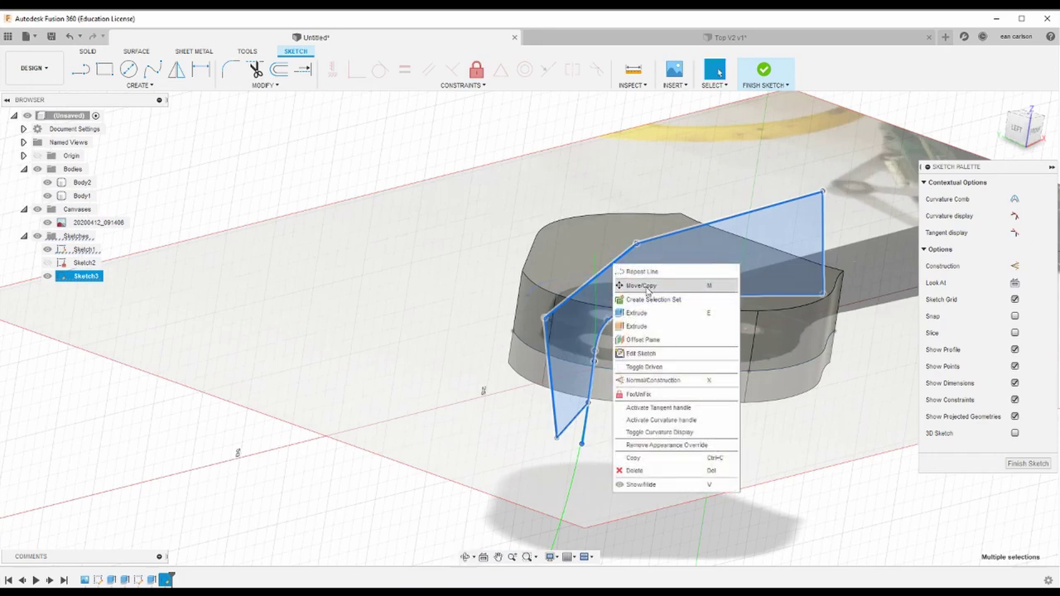
left_click(642, 285)
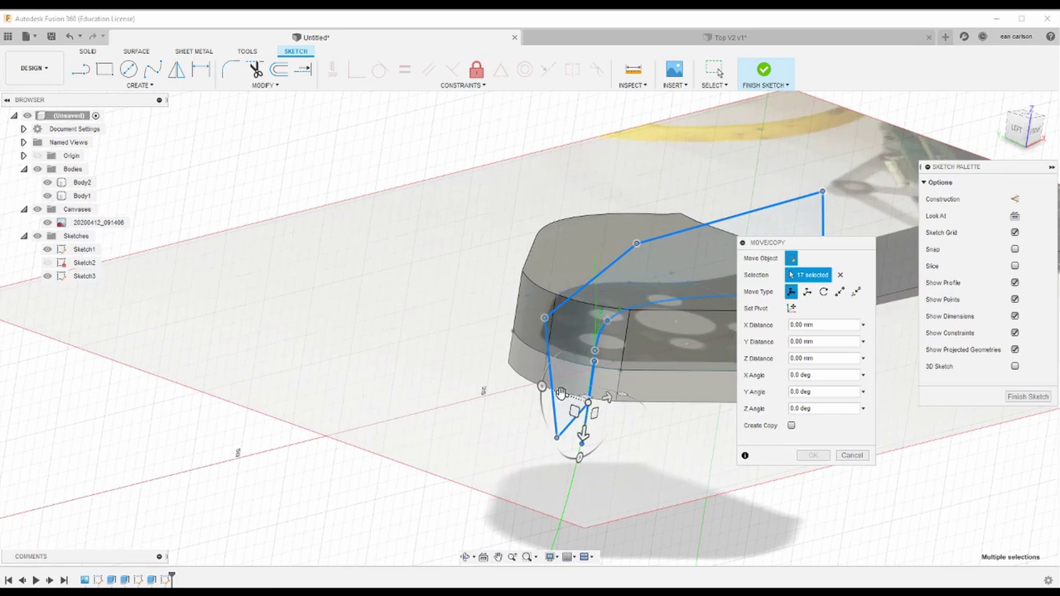
left_click_drag(562, 392, 727, 454)
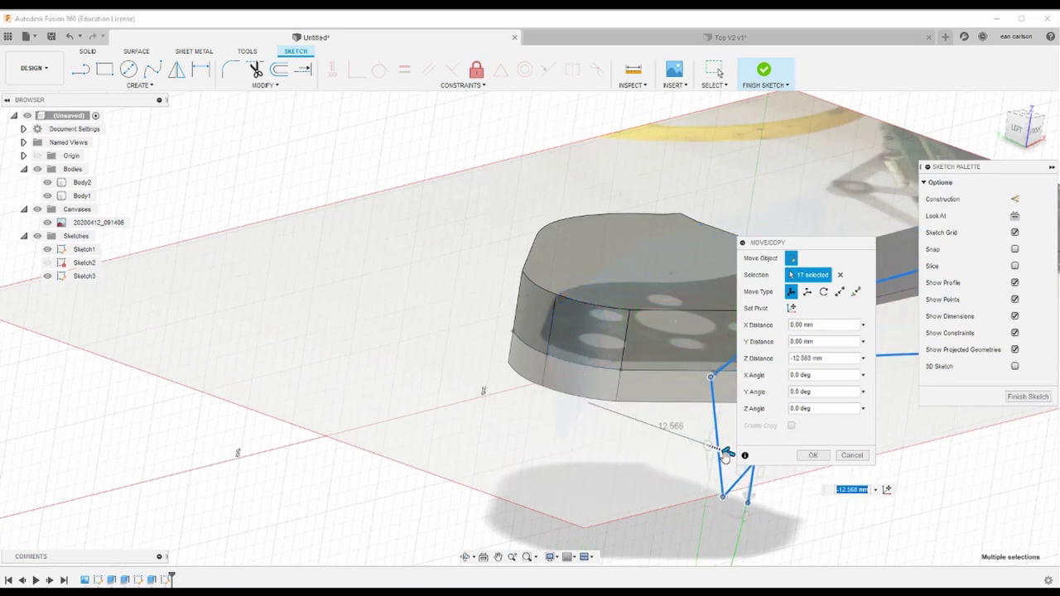
left_click(813, 456)
Step: Extrude the closed side profile 31.46 mm across the bodies with the Cut operation to shape the cover's top
middle_click_drag(693, 278, 523, 203, "shift")
left_click(698, 314)
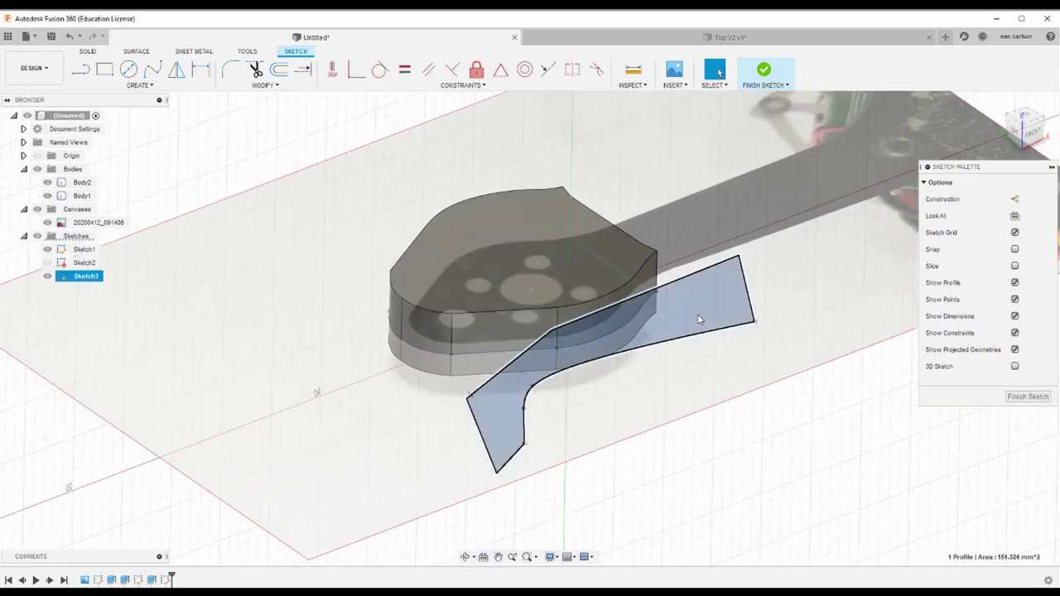
left_click(87, 52)
left_click(103, 69)
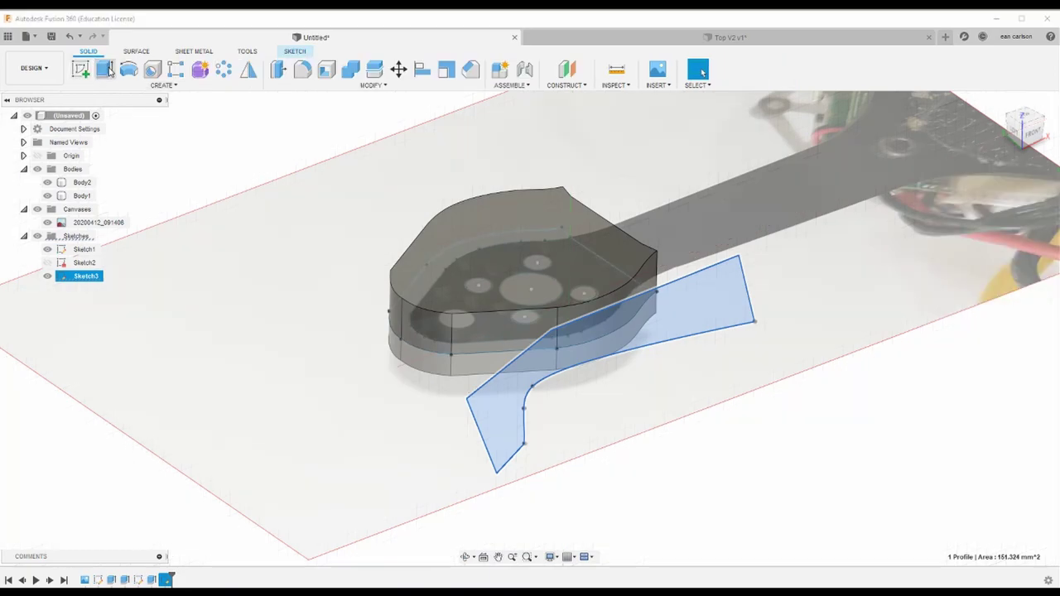
mouse_move(602, 351)
left_mouse_down()
mouse_move(362, 171)
mouse_move(470, 214)
left_mouse_up()
mouse_move(523, 427)
middle_mouse_down("shift")
mouse_move(509, 431)
mouse_move(580, 429)
mouse_move(512, 432)
middle_mouse_up("shift")
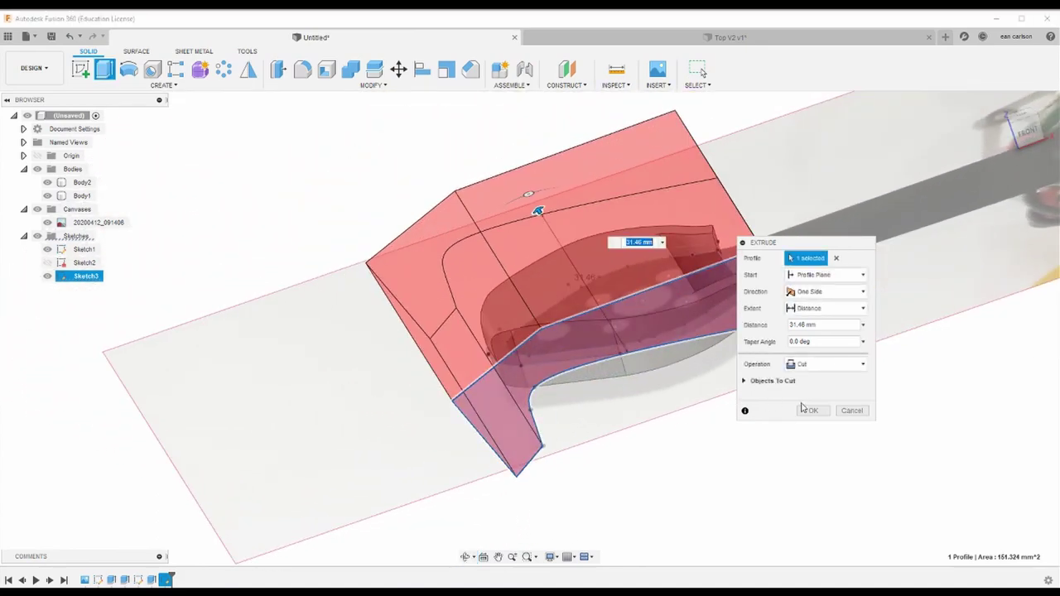
left_click(812, 411)
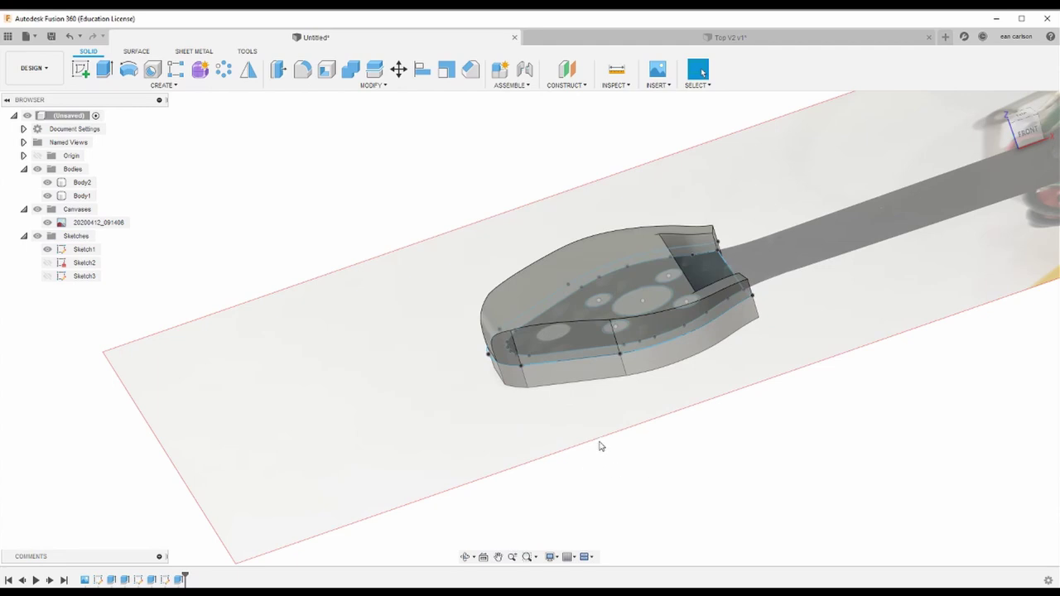
Step: Hide the photo canvas, Sketch1 and Body1, leaving only the cover body displayed
middle_click_drag(673, 371, 653, 396, "shift")
scroll(677, 214, "up", 2)
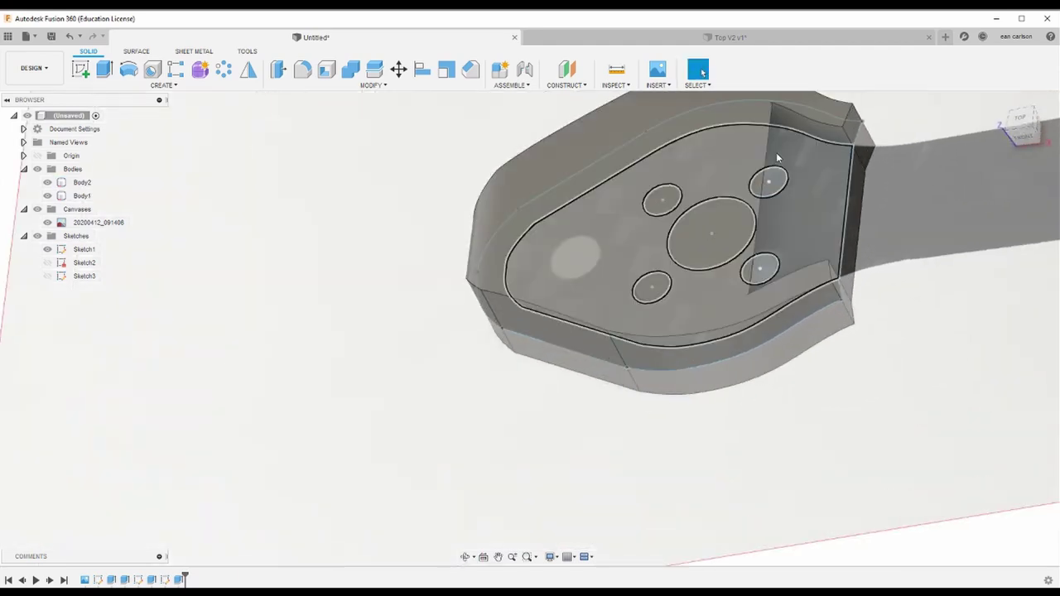
scroll(735, 187, "down", 5)
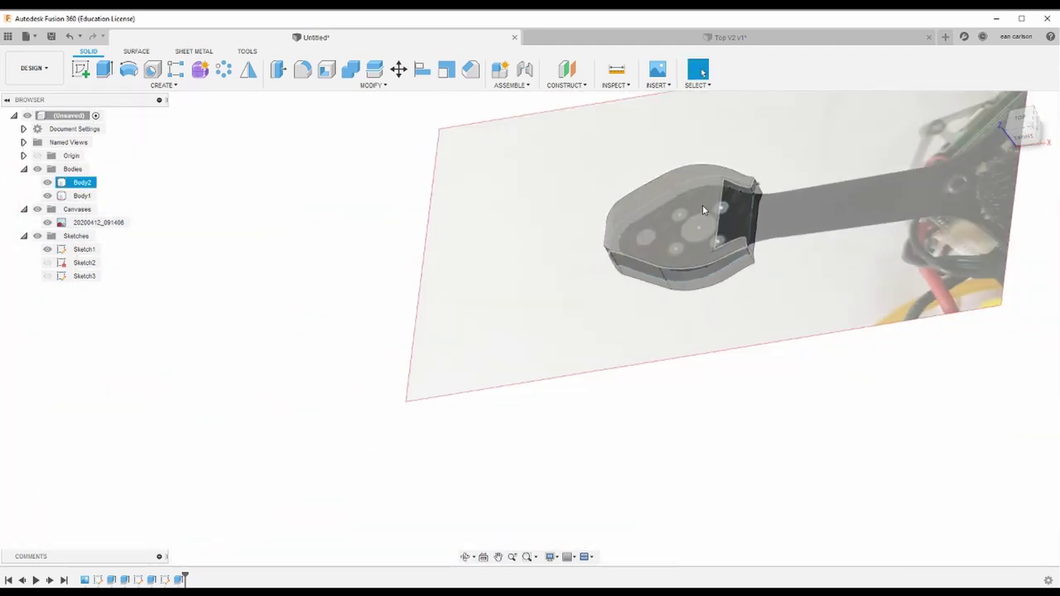
scroll(702, 204, "up", 6)
middle_click_drag(735, 271, 510, 298)
scroll(519, 293, "down", 2)
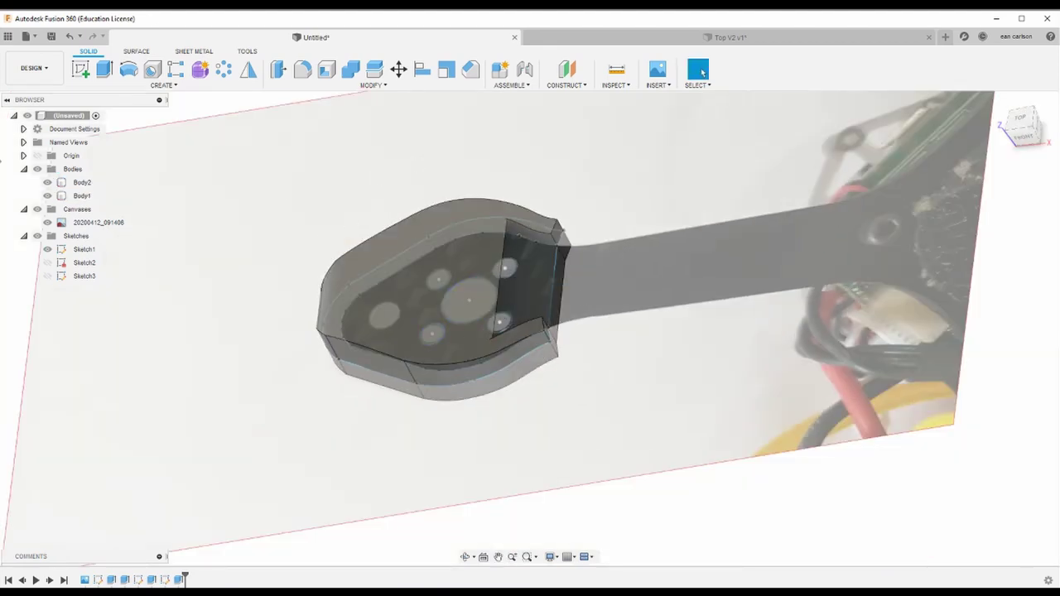
left_click(47, 251)
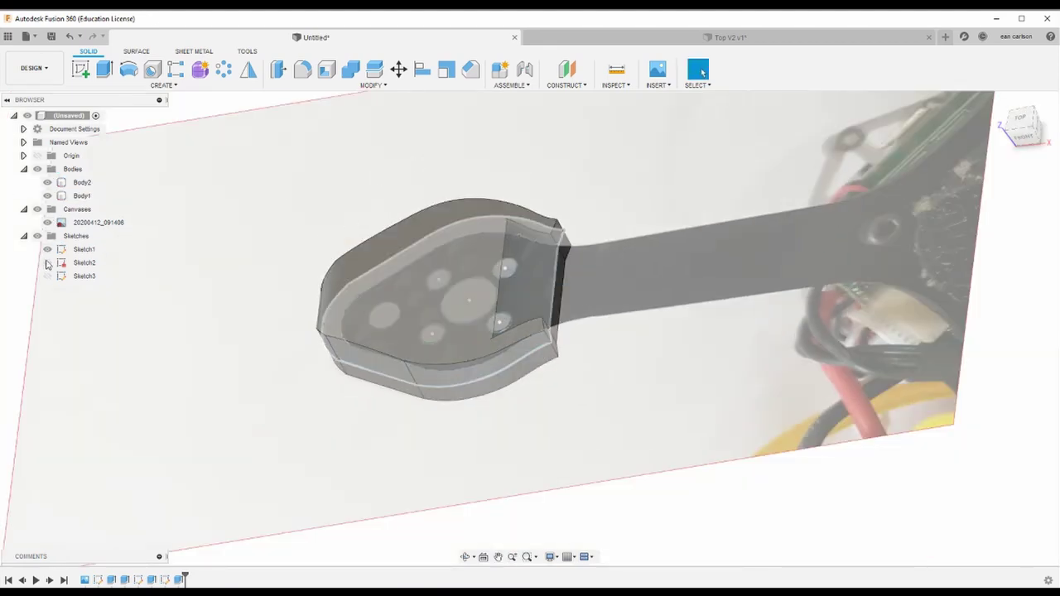
left_click(48, 222)
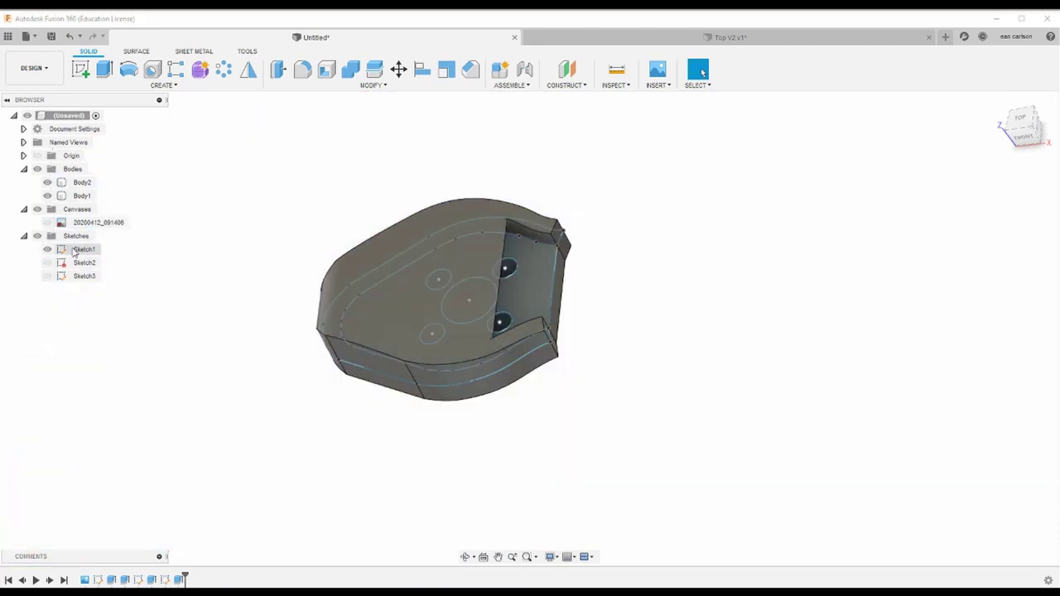
left_click(48, 252)
left_click(47, 251)
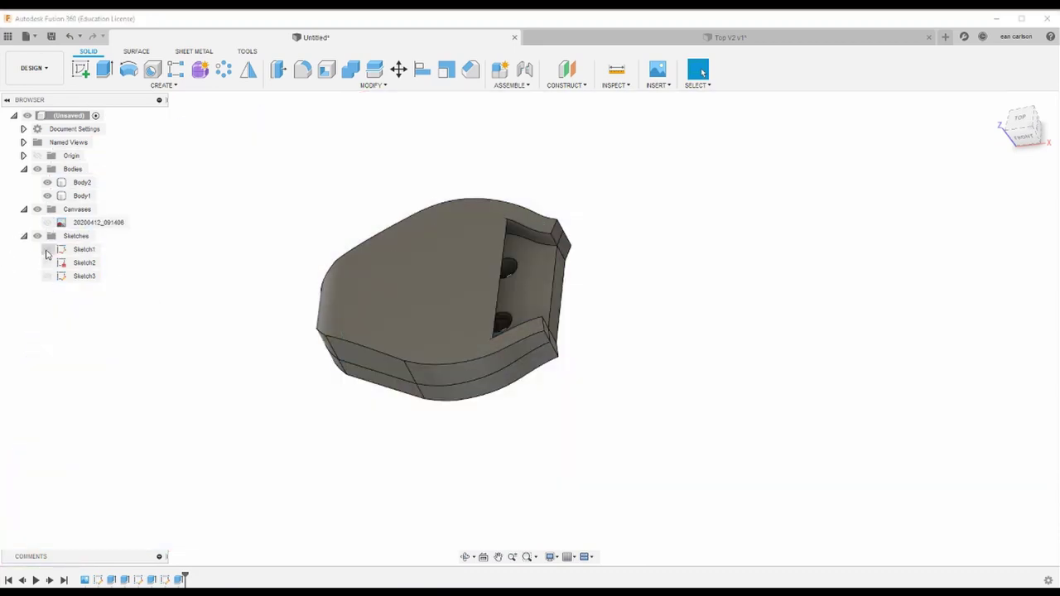
left_click(47, 197)
left_click(47, 196)
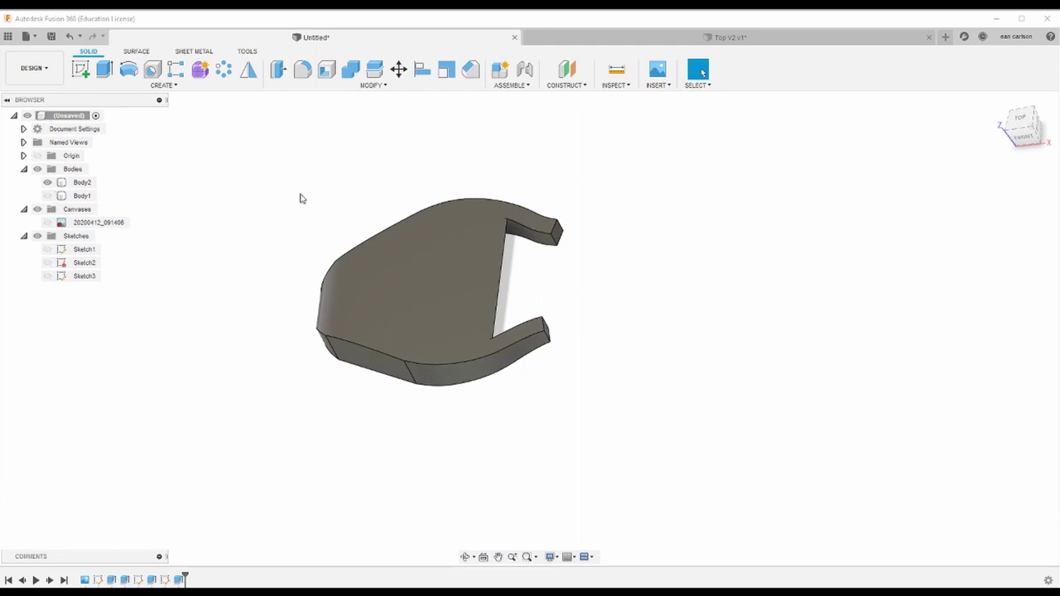
Step: Create a new sketch on the flat recessed underside of the cover body
middle_click_drag(301, 199, 173, 192, "shift")
left_click(82, 182)
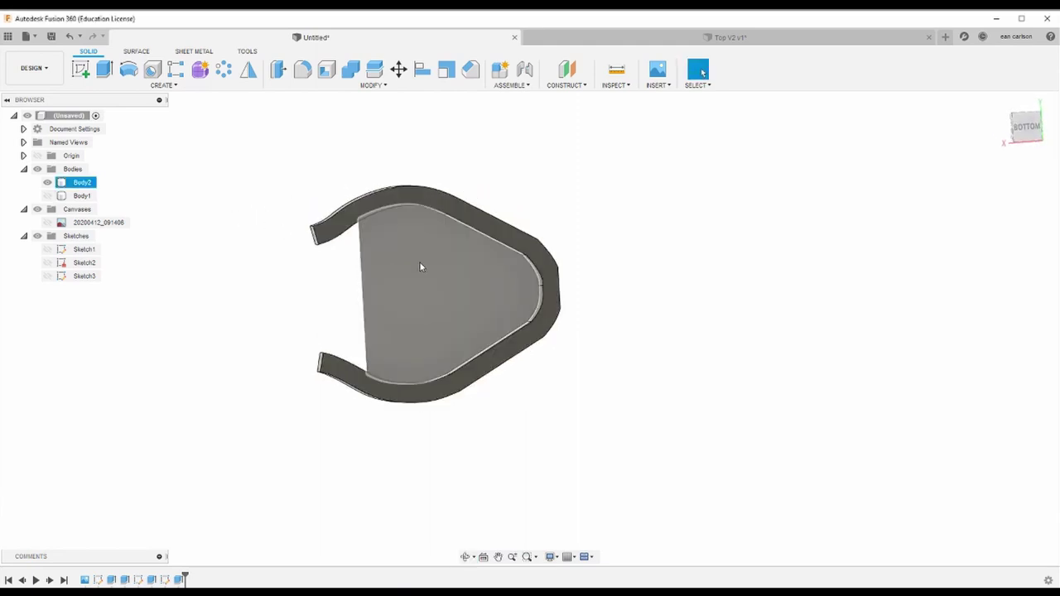
scroll(549, 264, "up", 5)
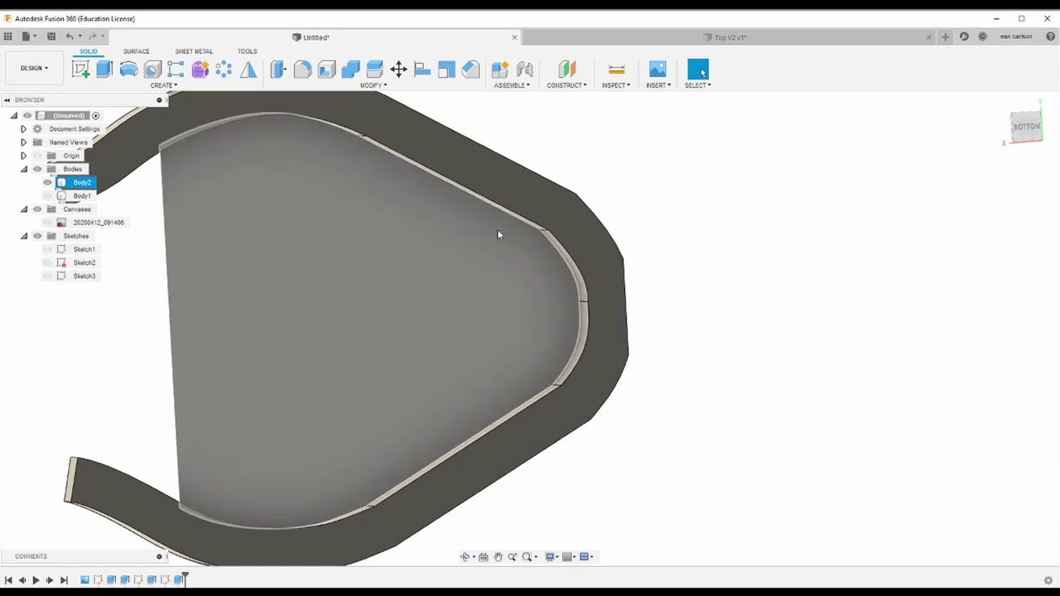
key("Escape")
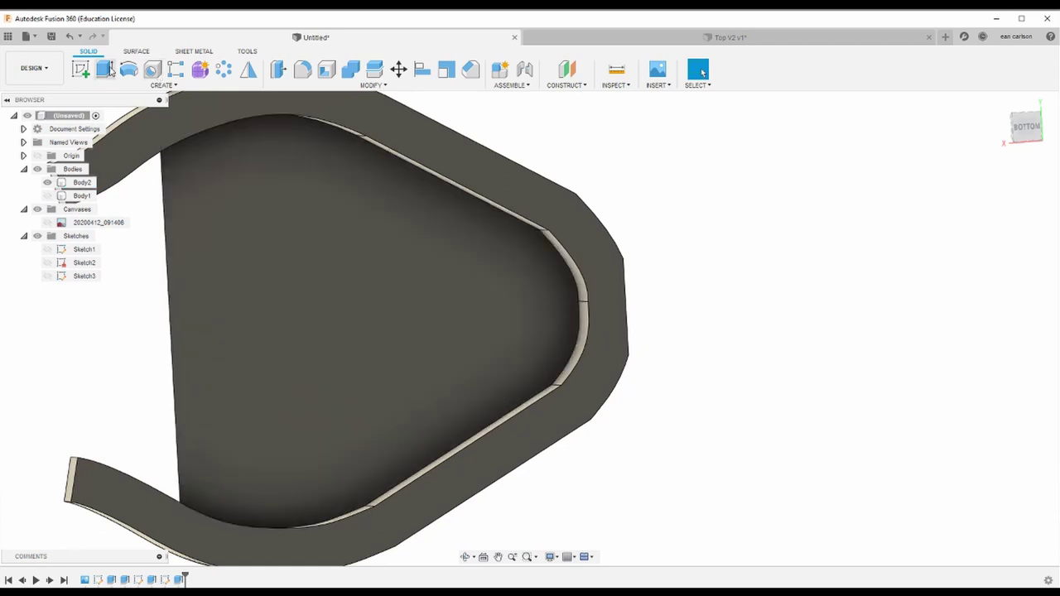
left_click(81, 70)
left_click(392, 328)
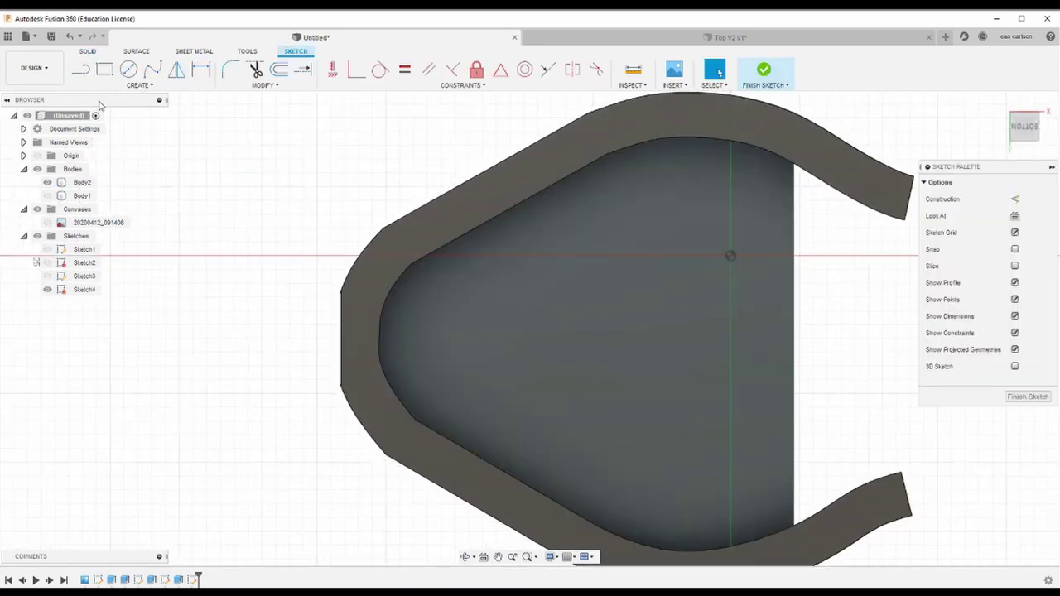
Step: Project the outline of the cover's flat recessed underside face into the new sketch, with the projection link enabled
left_click(139, 85)
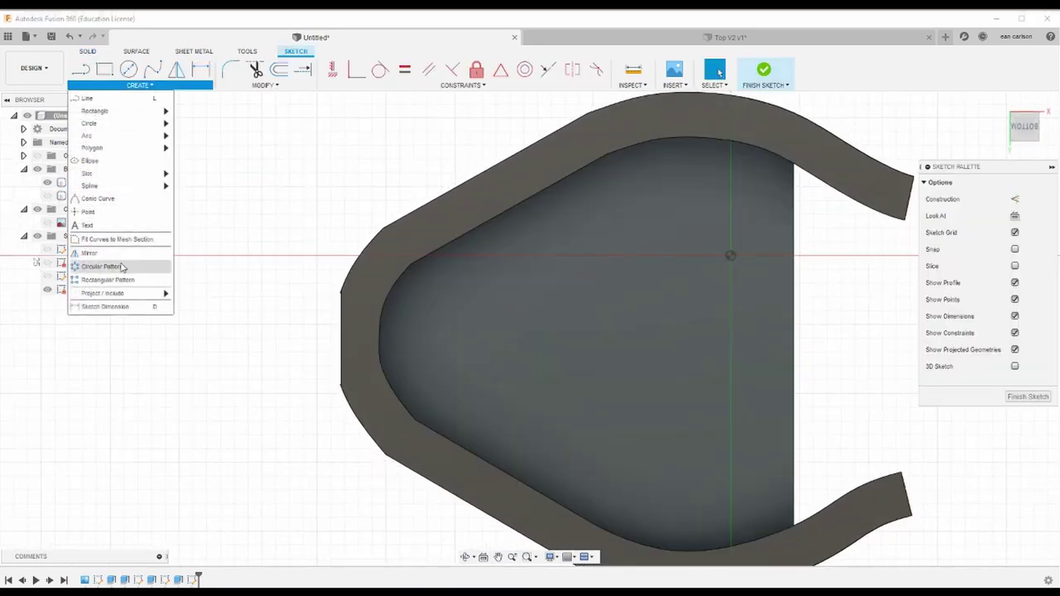
mouse_move(124, 293)
left_click(192, 296)
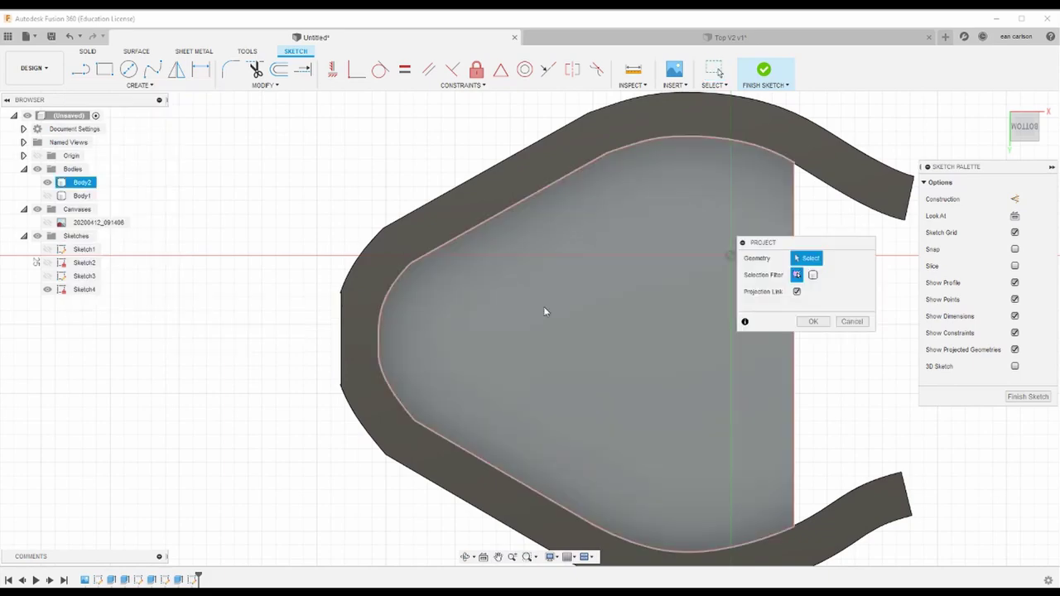
left_click(622, 311)
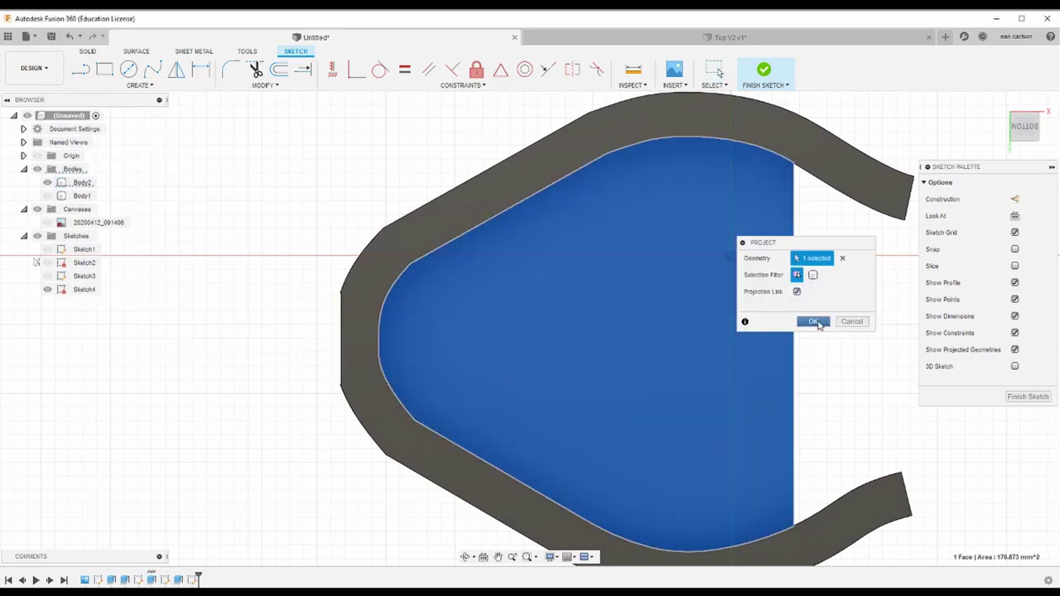
left_click(813, 321)
Step: Draw a three-point fit spline across the recess near its closed end, joining both slanted inner walls, and nudge its middle point to even the curve
middle_click_drag(552, 345, 461, 303, "shift")
scroll(430, 272, "up", 1)
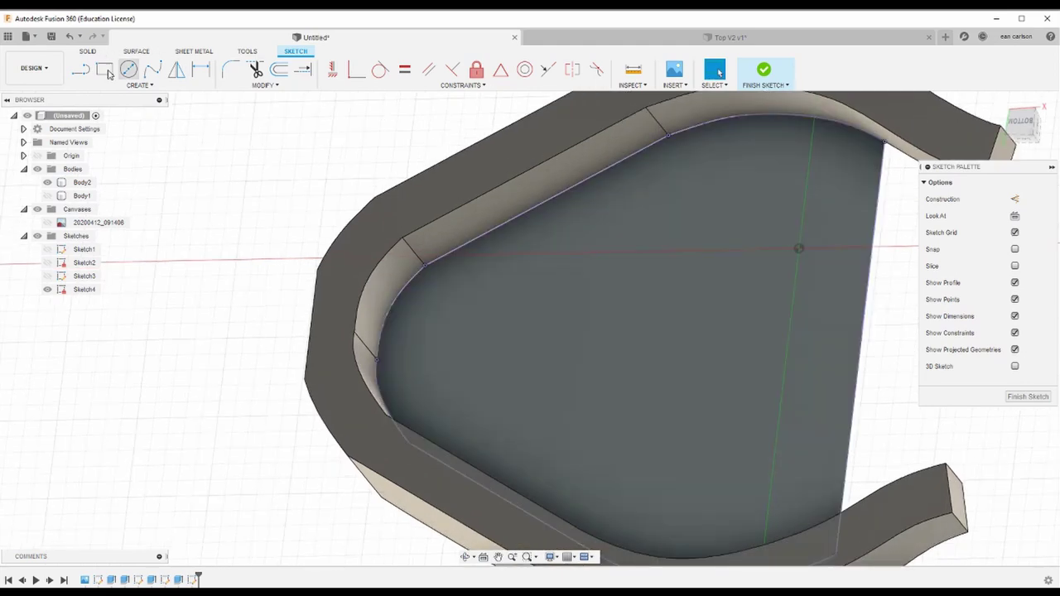
left_click(82, 71)
left_click(153, 70)
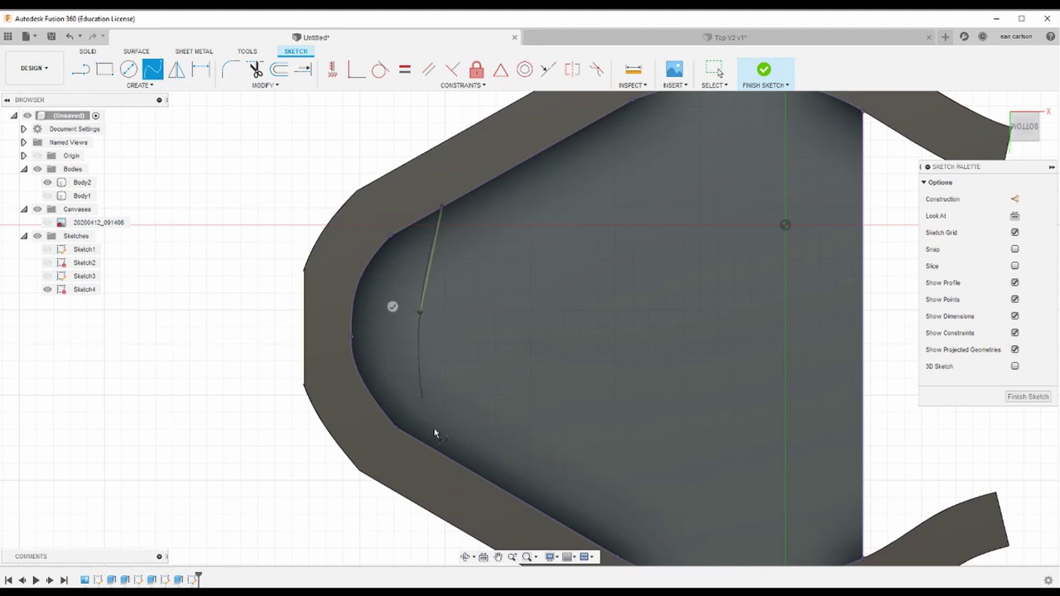
left_click(438, 453)
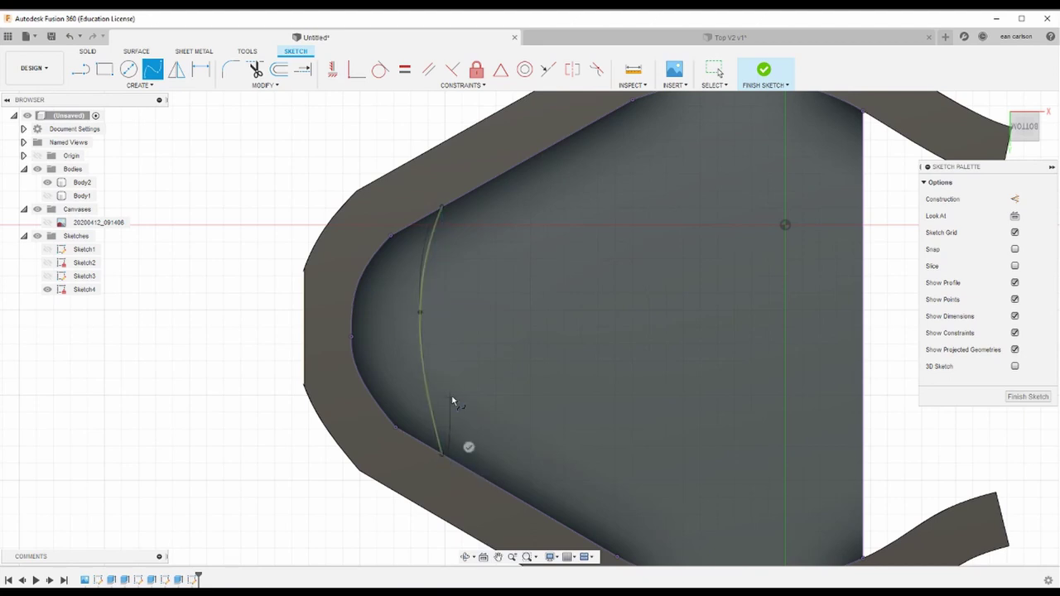
key("Escape")
scroll(422, 317, "up", 5)
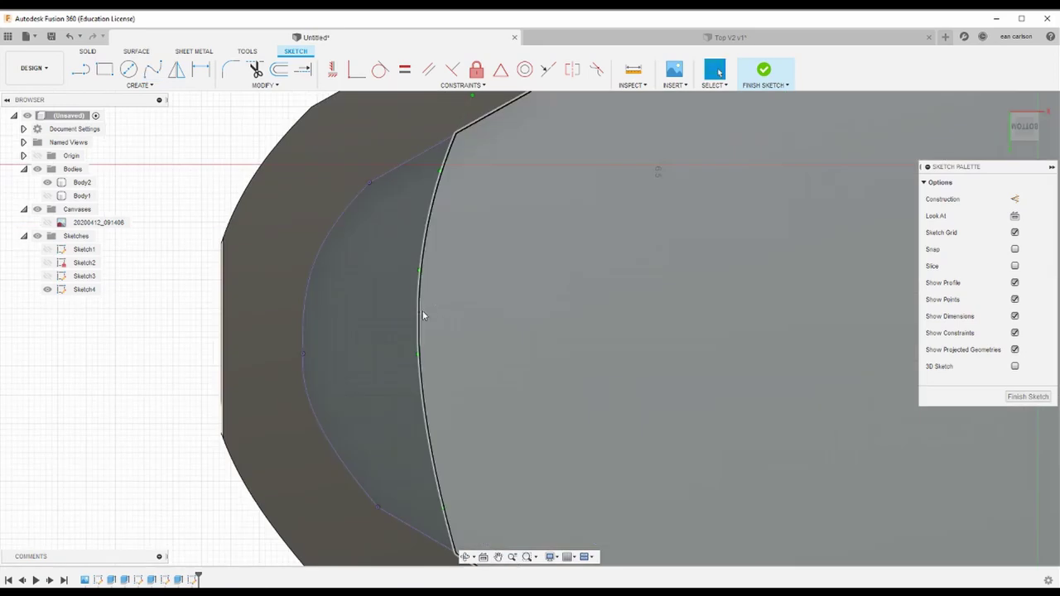
left_click(423, 316)
left_click_drag(424, 342, 422, 346)
Step: Extrude the large profile on the open side of the spline by -7.953 mm with the Cut operation, opening the cover's top
scroll(471, 314, "down", 6)
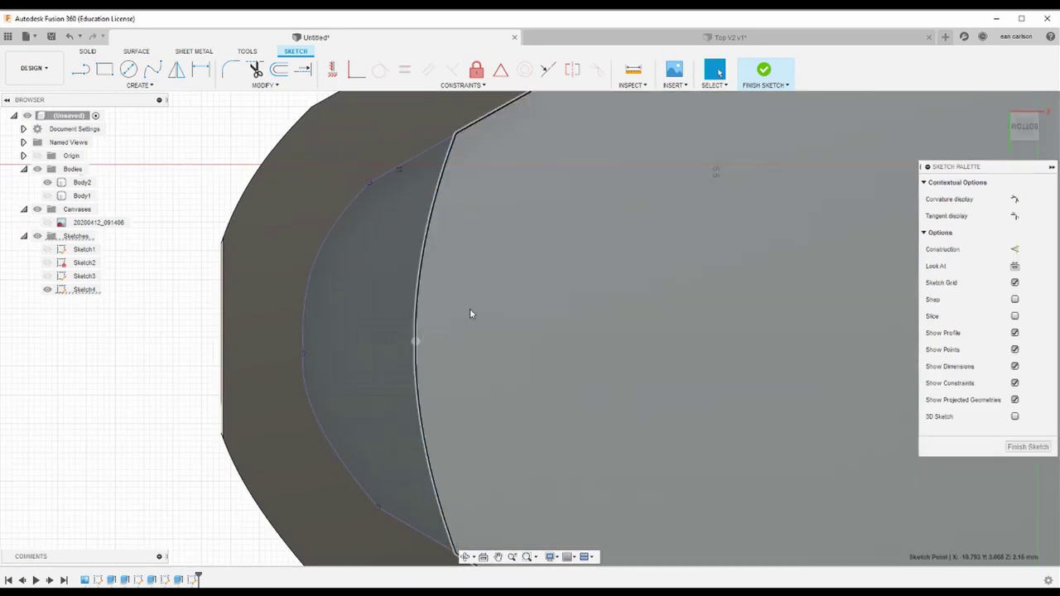
middle_click_drag(394, 291, 446, 311, "shift")
left_click(446, 311)
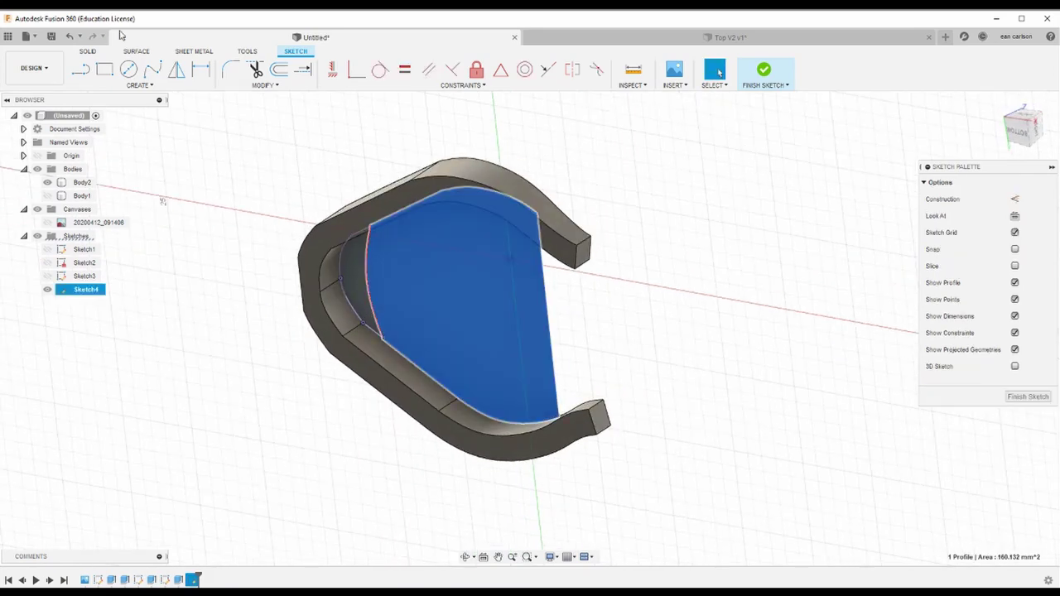
middle_click_drag(319, 217, 273, 199, "shift")
left_click(87, 51)
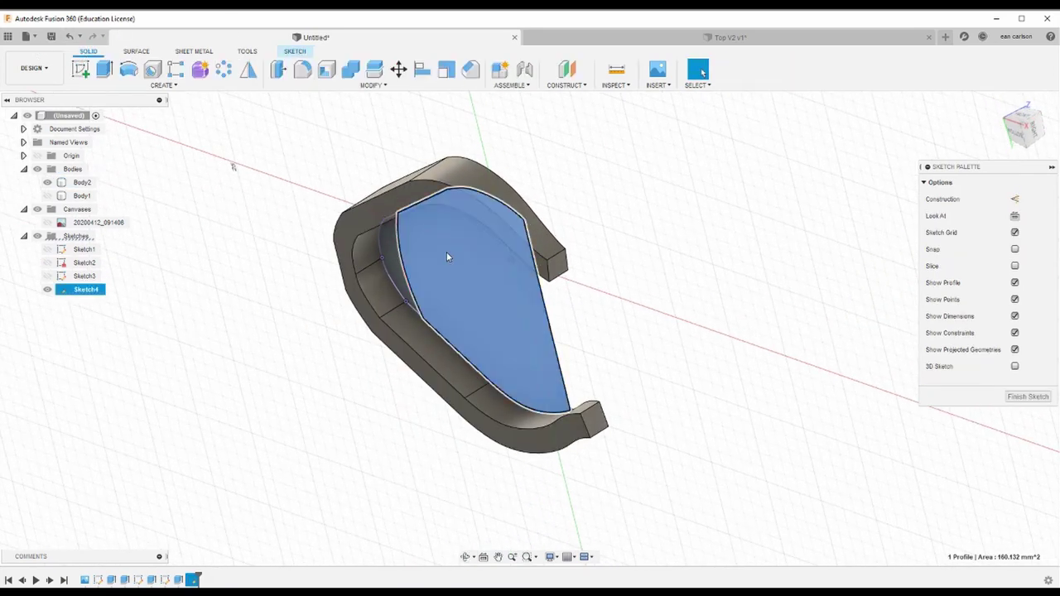
left_click(103, 69)
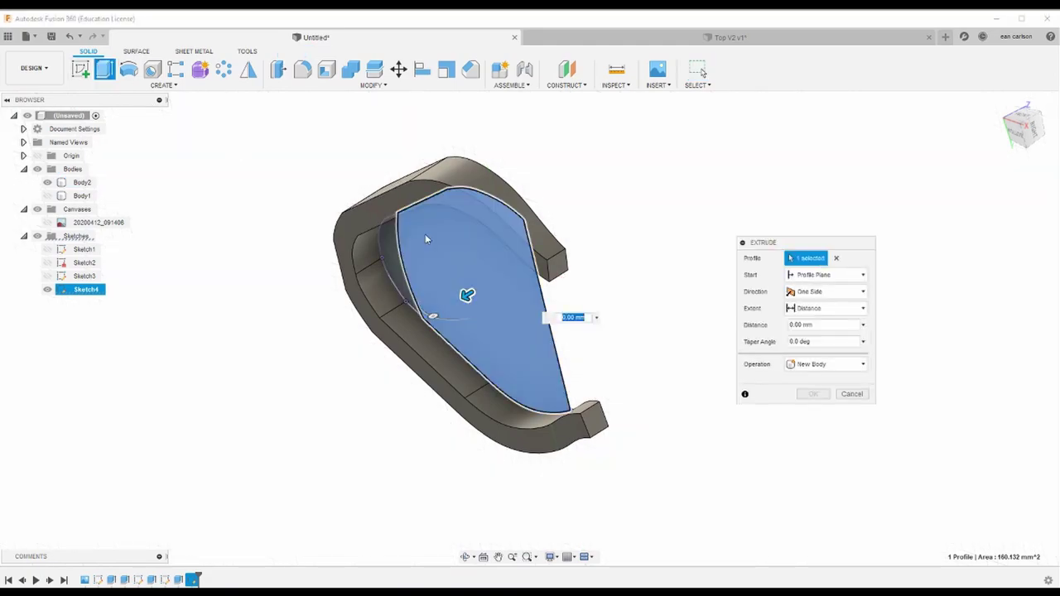
left_click_drag(466, 294, 580, 225)
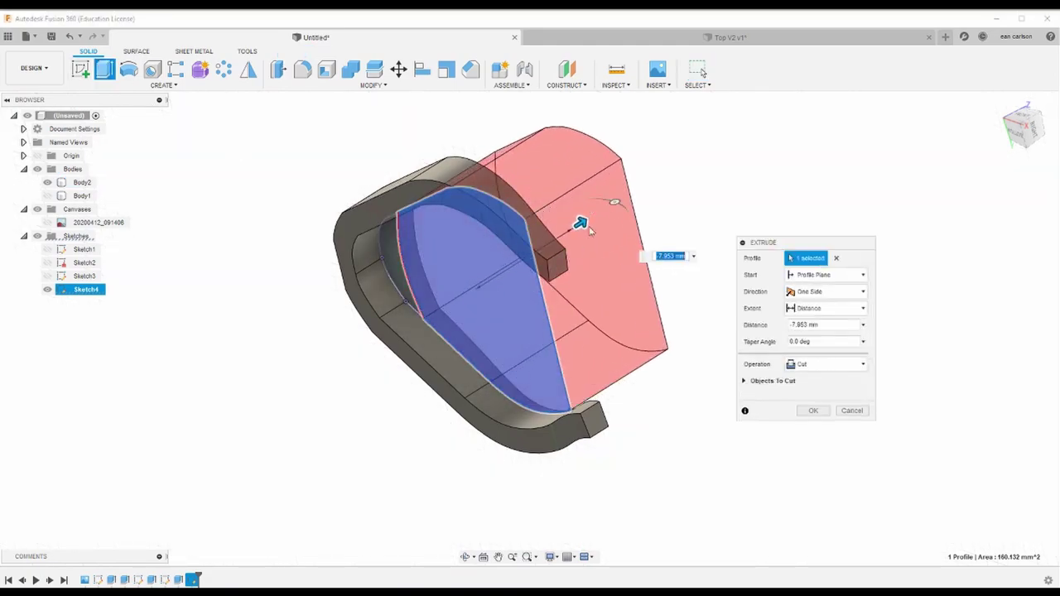
middle_click_drag(580, 224, 547, 178, "shift")
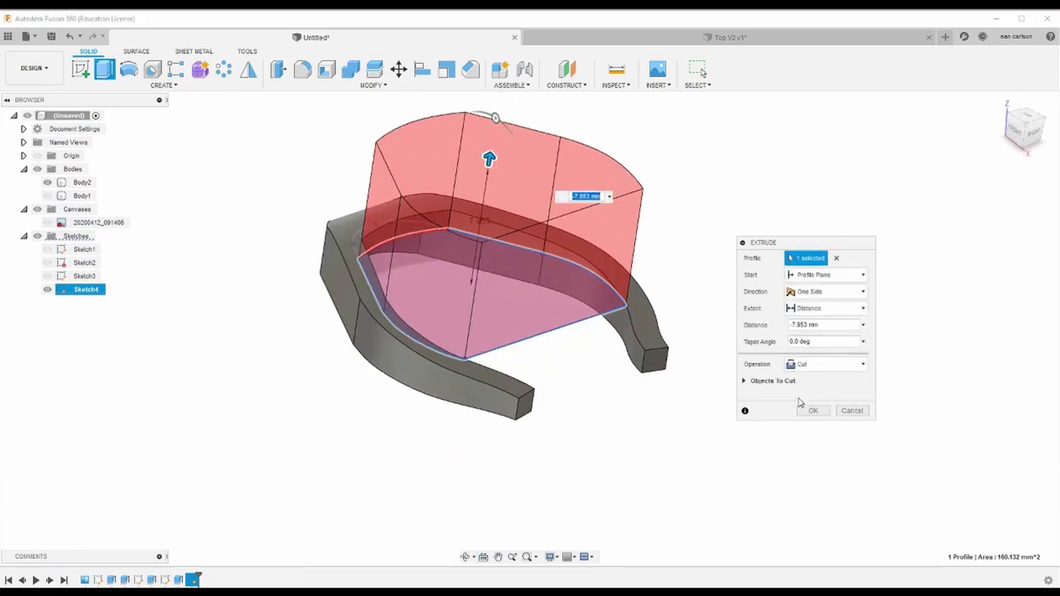
left_click(813, 411)
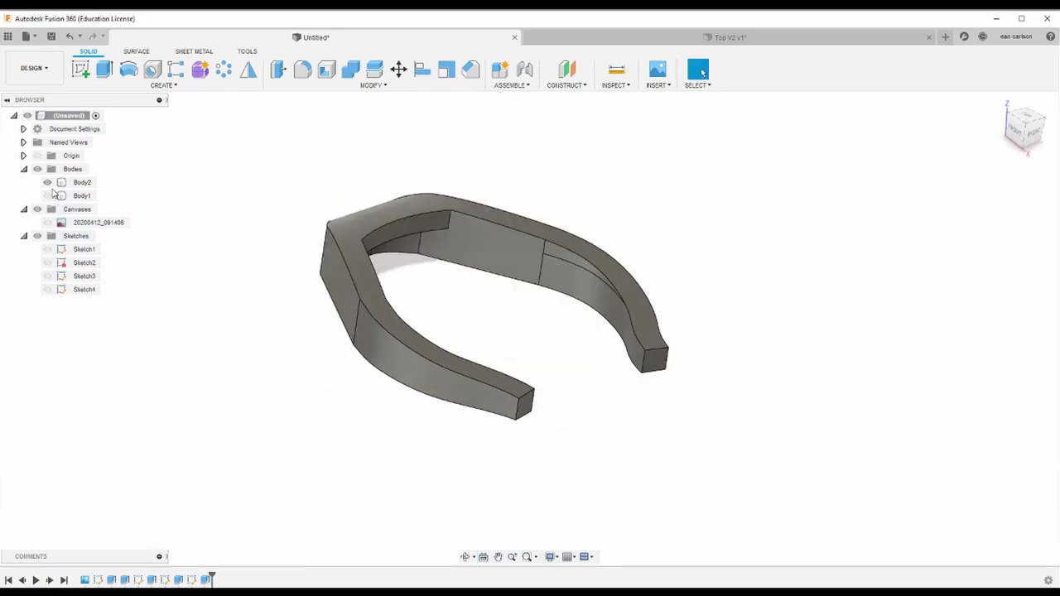
Step: Show Body1 again and combine it with the cover body, Body2, using the Join operation
left_click(47, 195)
scroll(518, 309, "down", 3)
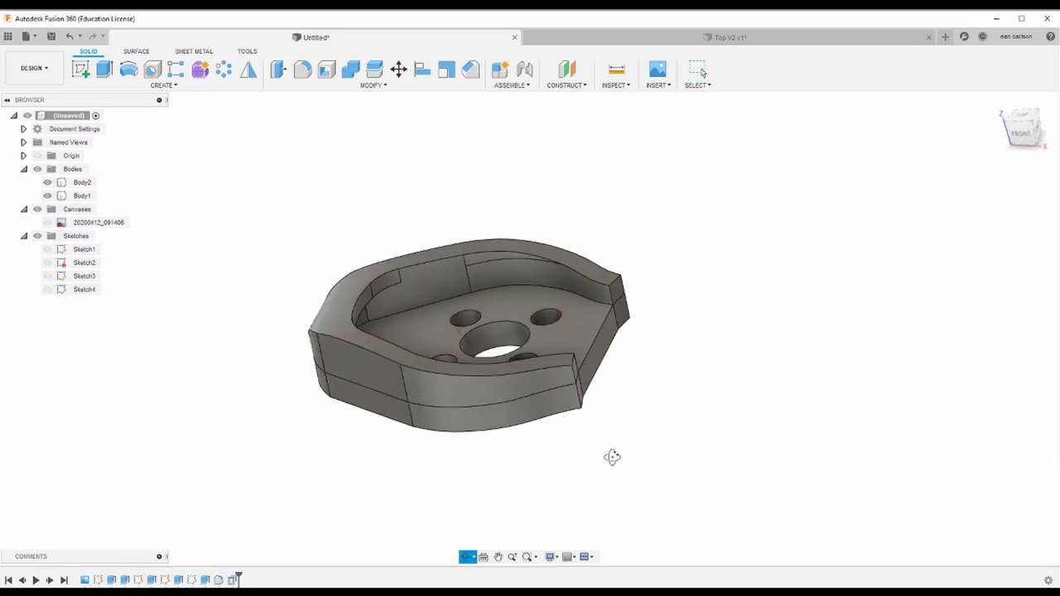
mouse_move(612, 457)
middle_mouse_down("shift")
mouse_move(663, 429)
mouse_move(555, 477)
mouse_move(574, 462)
mouse_move(607, 470)
middle_mouse_up("shift")
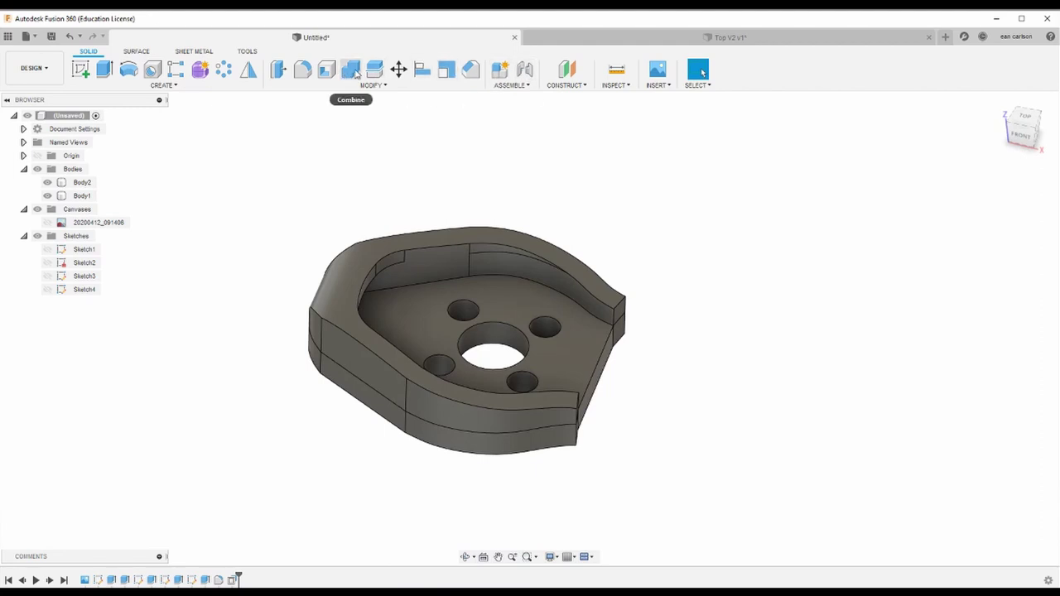
left_click(351, 69)
left_click(494, 257)
left_click(560, 330)
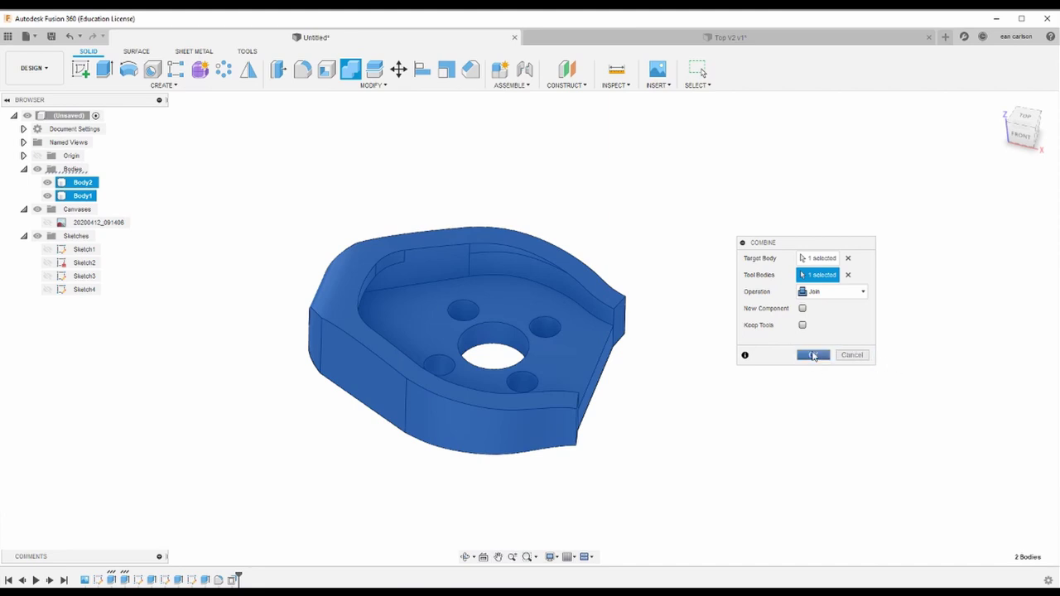
left_click(813, 356)
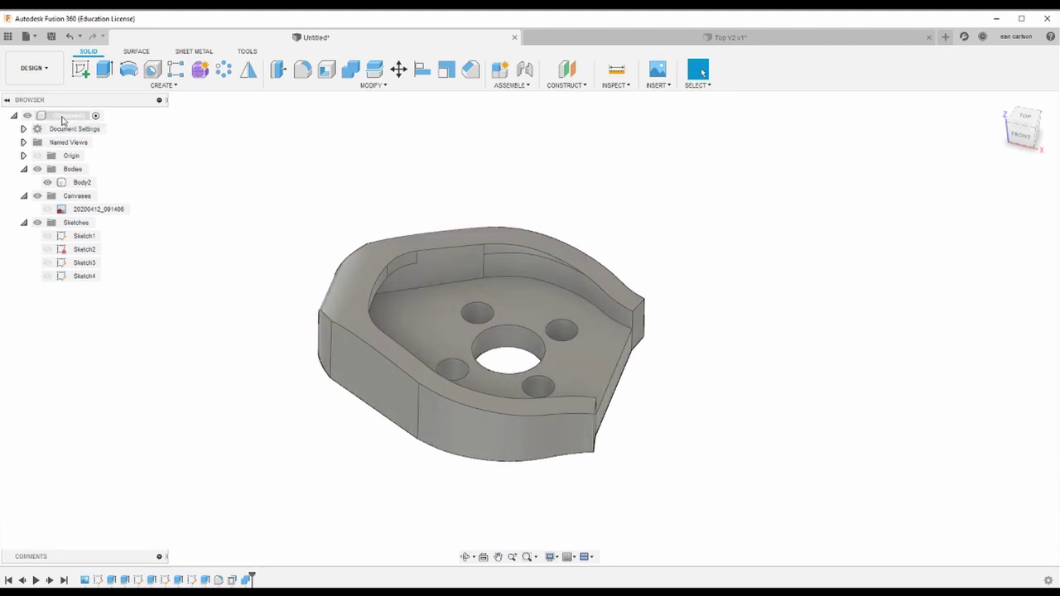
Step: Start saving the whole unsaved design as an STL file
right_click(63, 117)
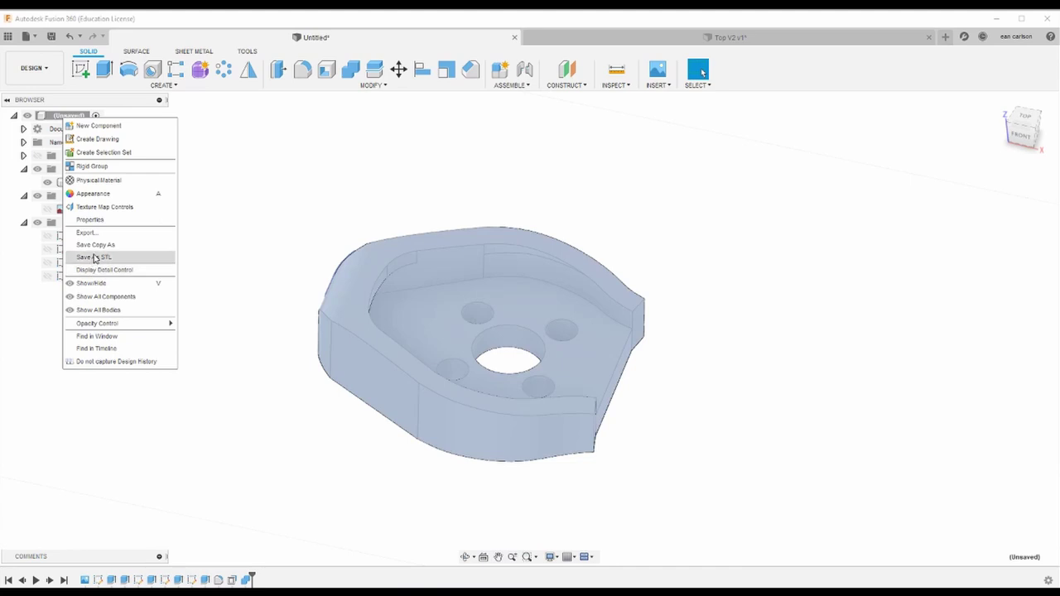
left_click(107, 257)
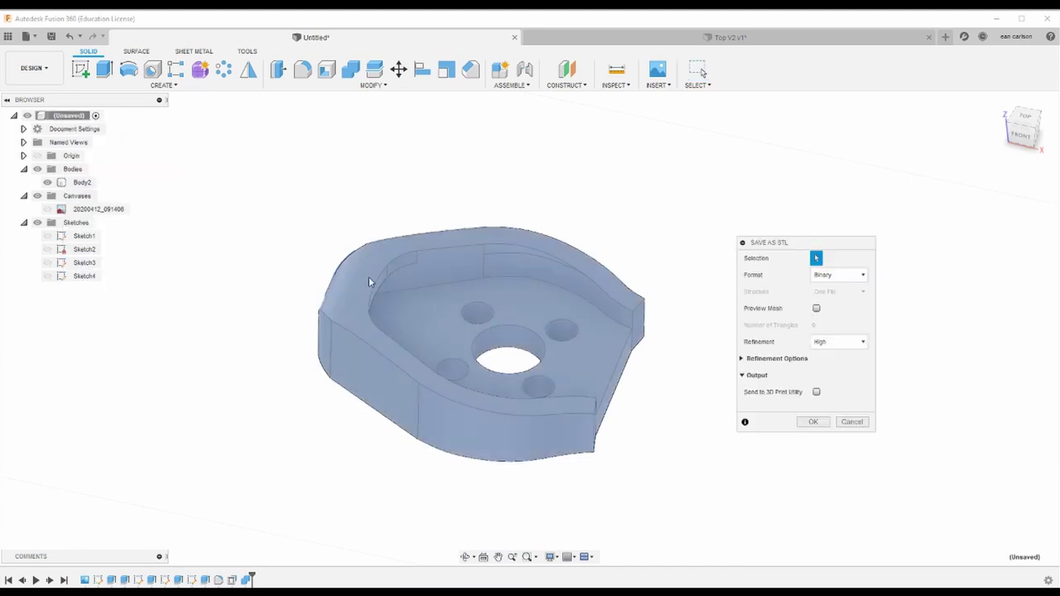